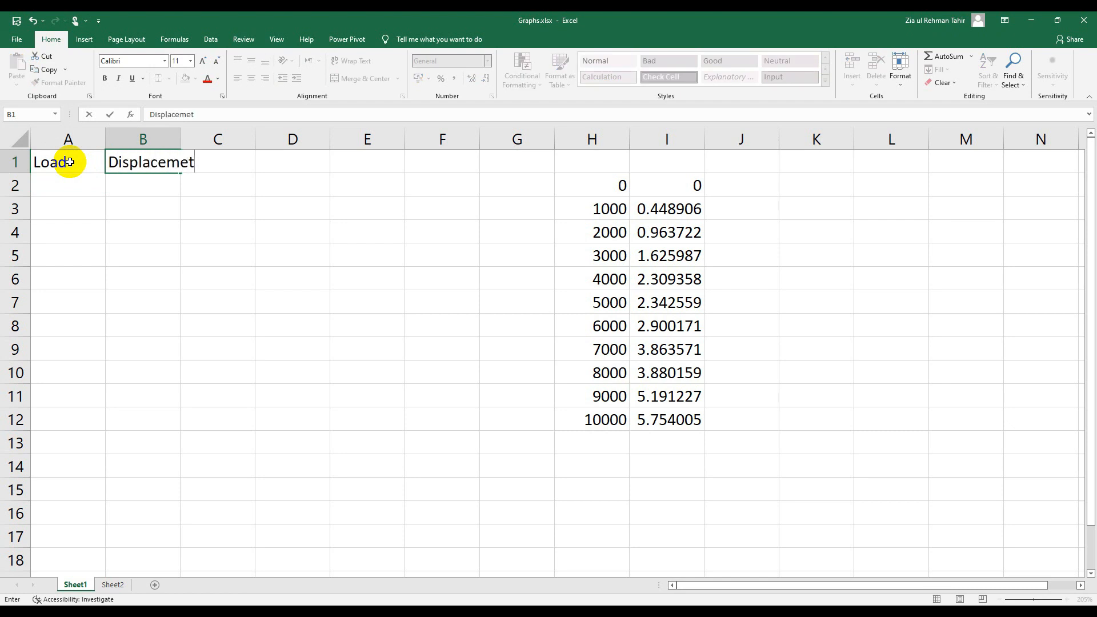
# Enter the header "Displacement" in cell B1.
pyautogui.write('lacement')
pyautogui.press('Return')
pyautogui.press('Left')
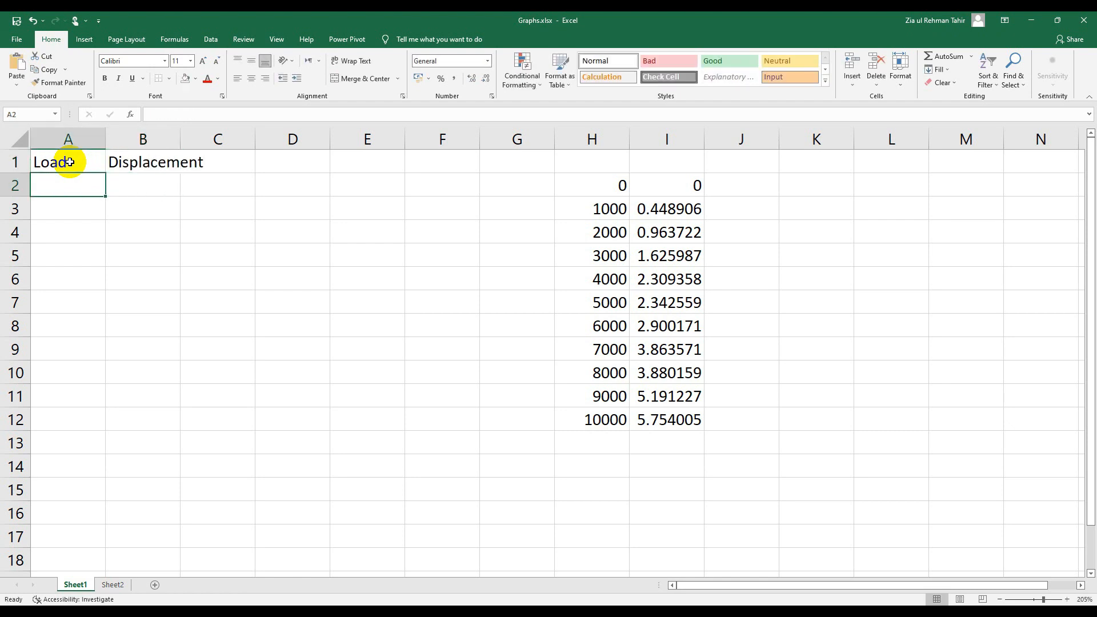
# Enter the units N in A2 under Load and mm in B2 under Displacement.
pyautogui.write('N')
pyautogui.press('Tab')
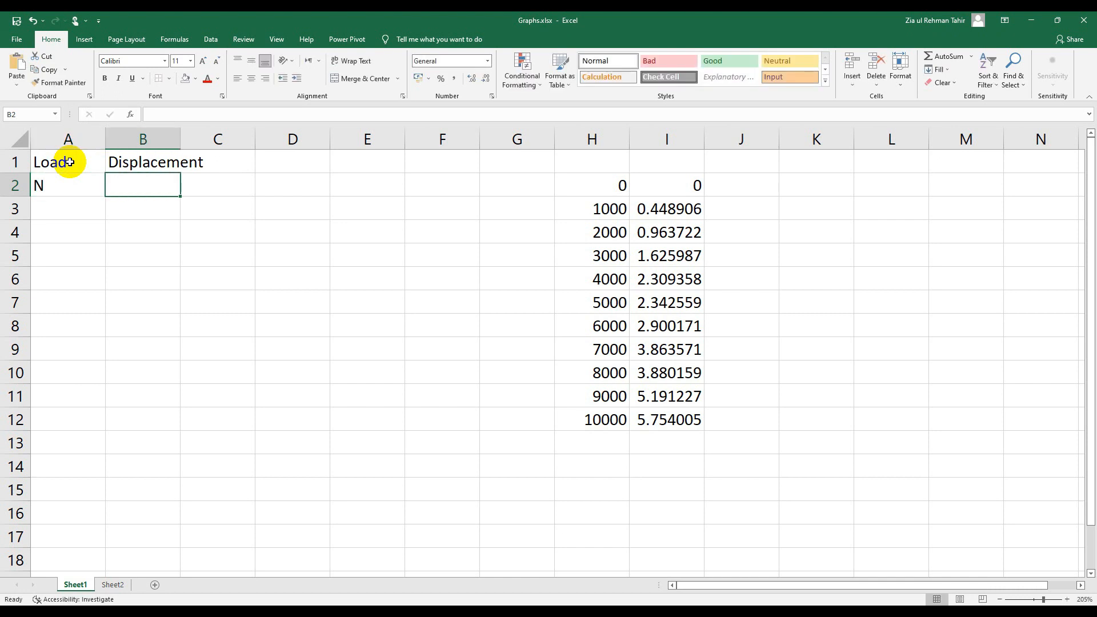
pyautogui.write('mm2')
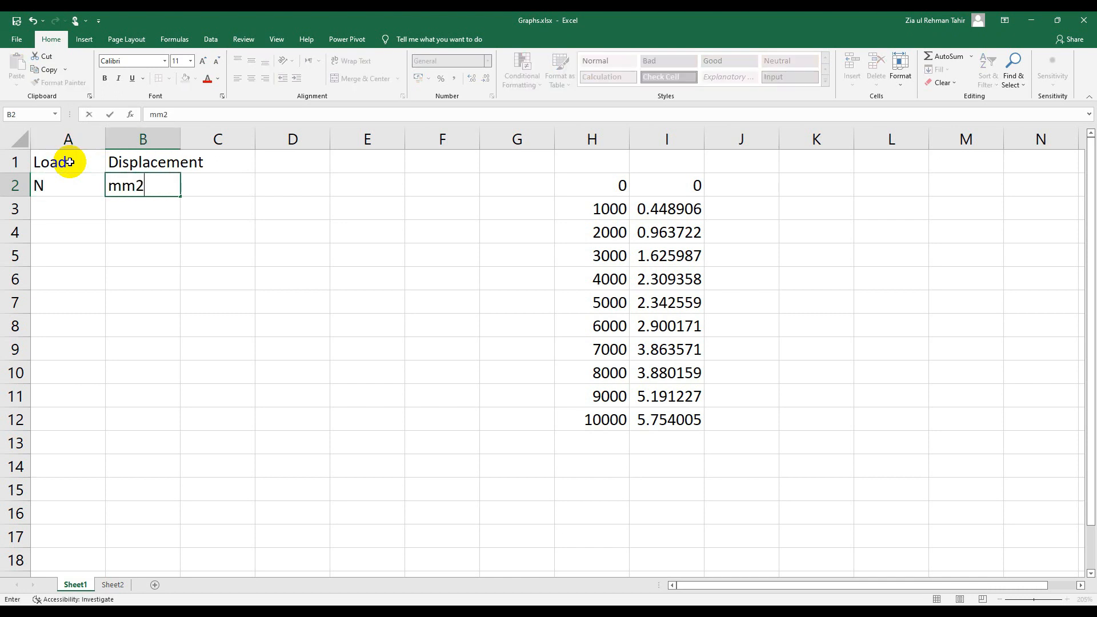
pyautogui.press('Tab')
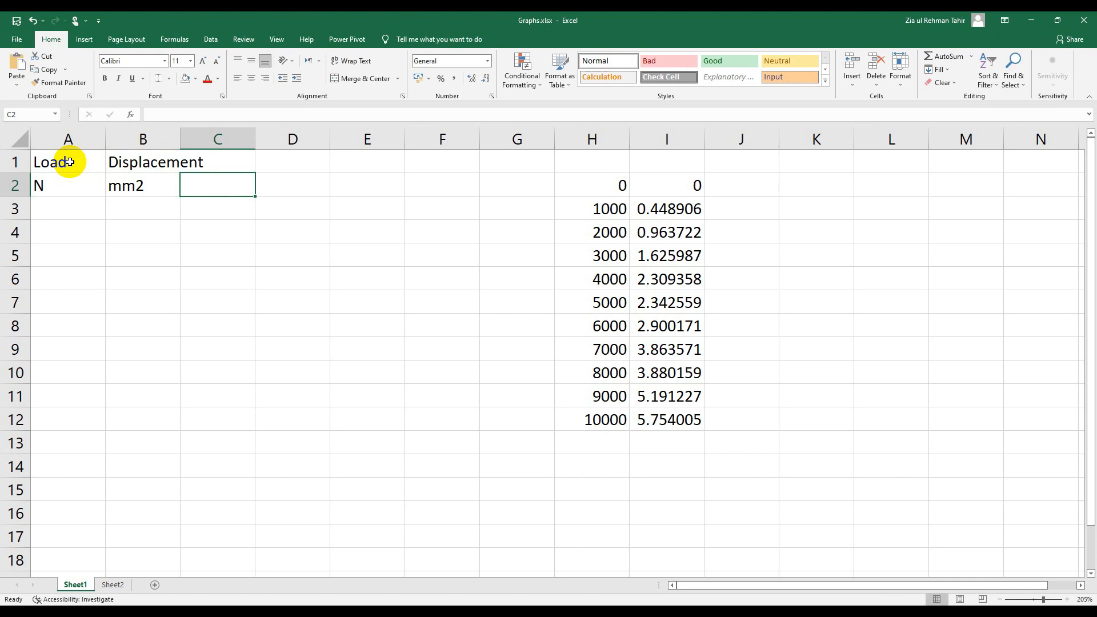
pyautogui.click(165, 186)
pyautogui.doubleClick(168, 187)
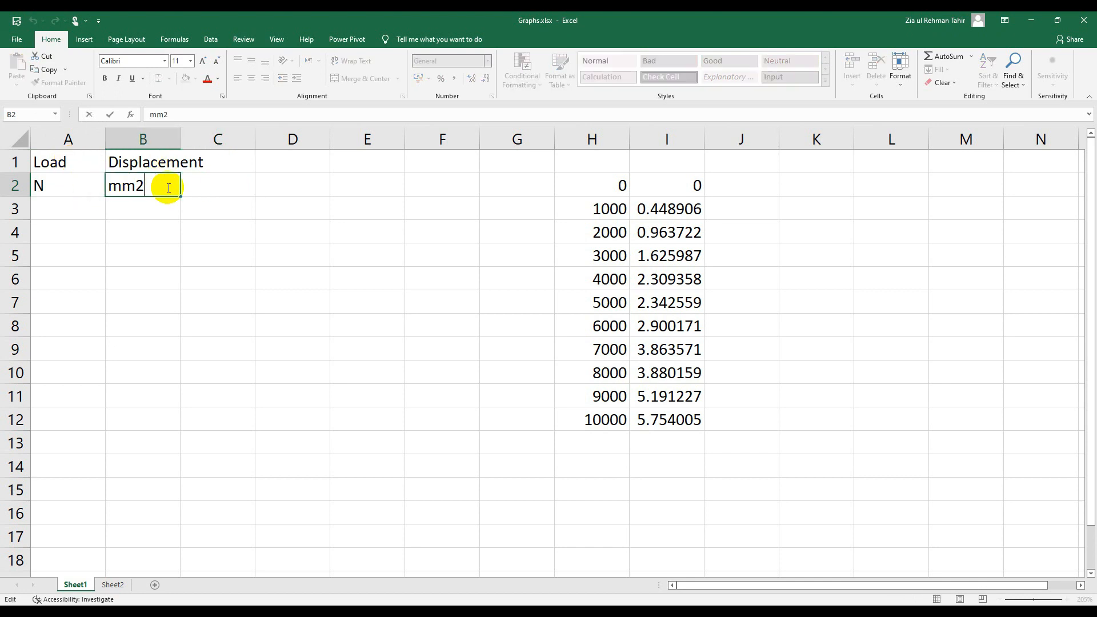
pyautogui.press('Return')
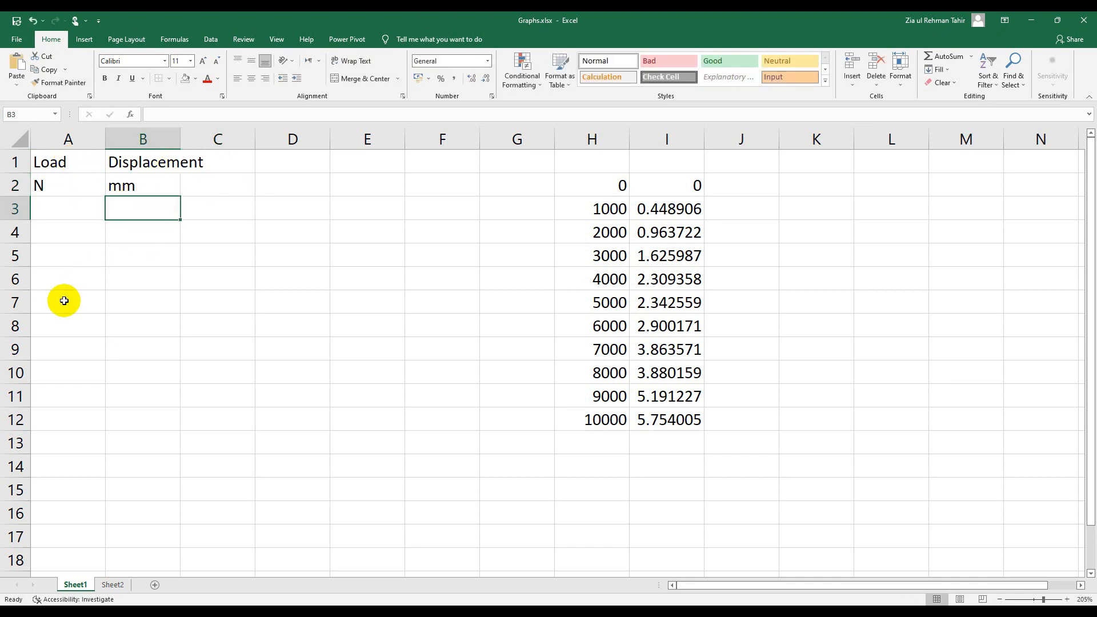
# Fill the Load column in A3:A13 with values from 0 to 10000 in increments of 1000.
pyautogui.click(77, 202)
pyautogui.click(57, 299)
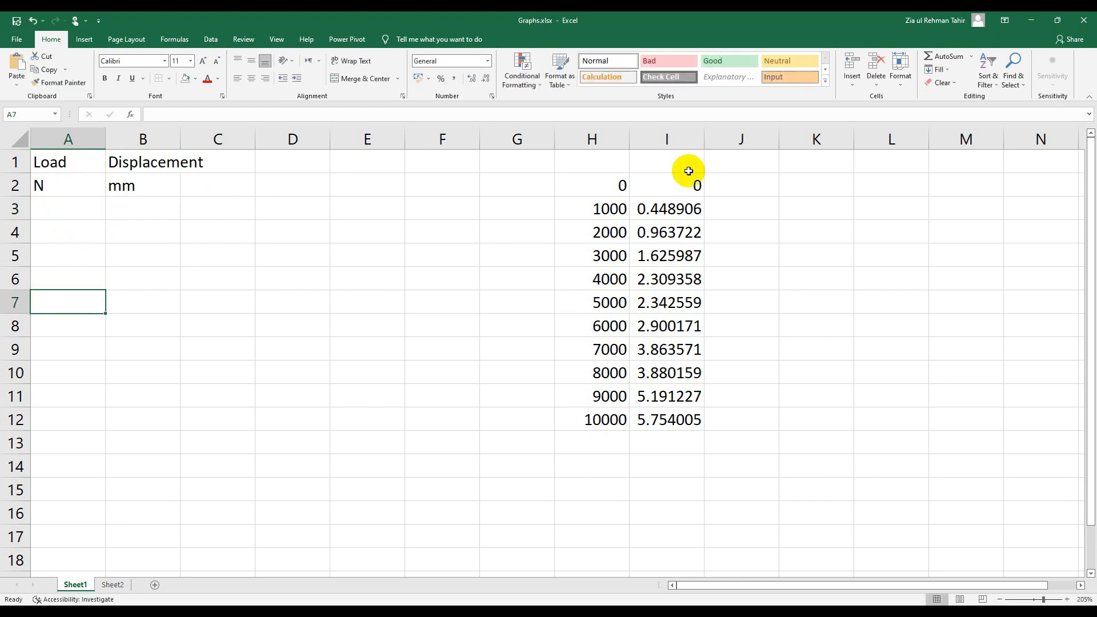
pyautogui.moveTo(604, 184); pyautogui.dragTo(558, 419)
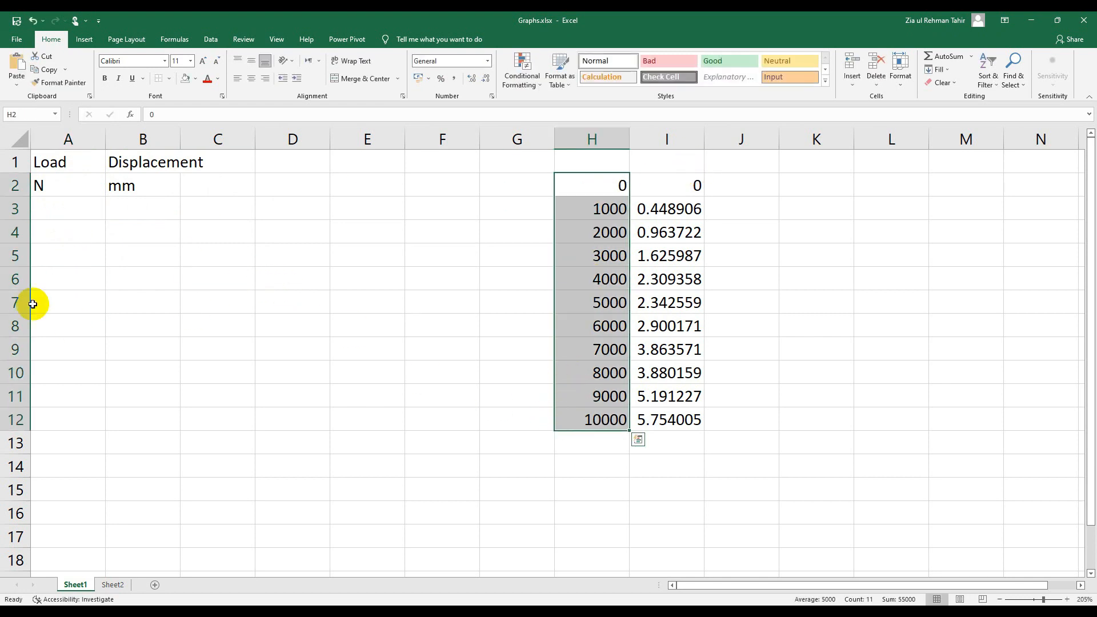
pyautogui.click(64, 207)
pyautogui.write('0')
pyautogui.press('Return')
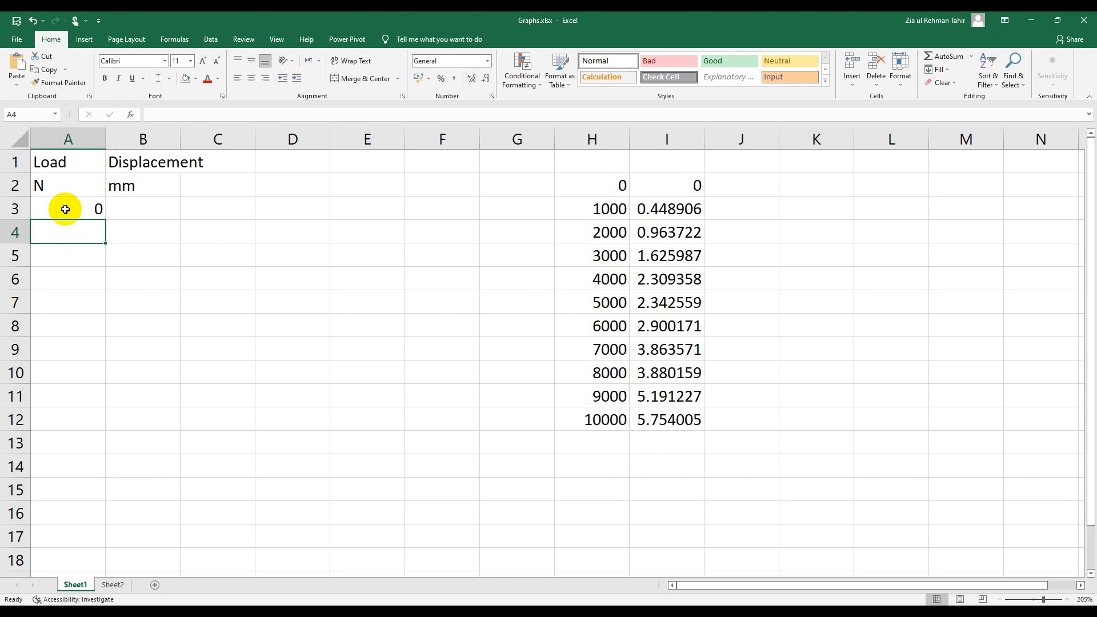
pyautogui.write('1')
pyautogui.press('Return')
pyautogui.write('2000')
pyautogui.press('Return')
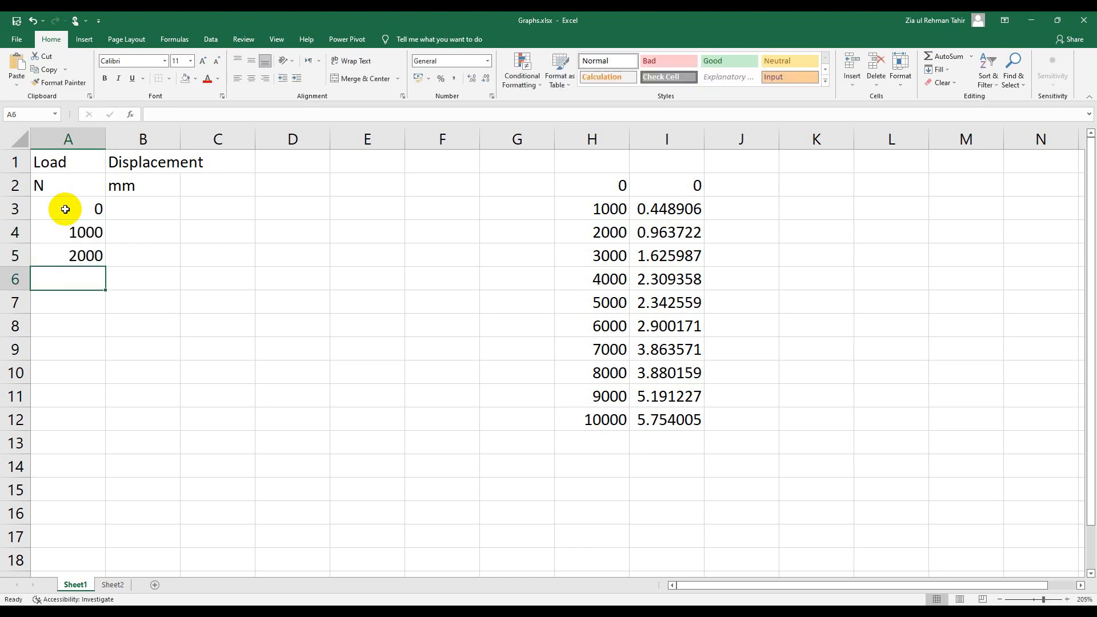
pyautogui.moveTo(65, 209); pyautogui.dragTo(78, 445)
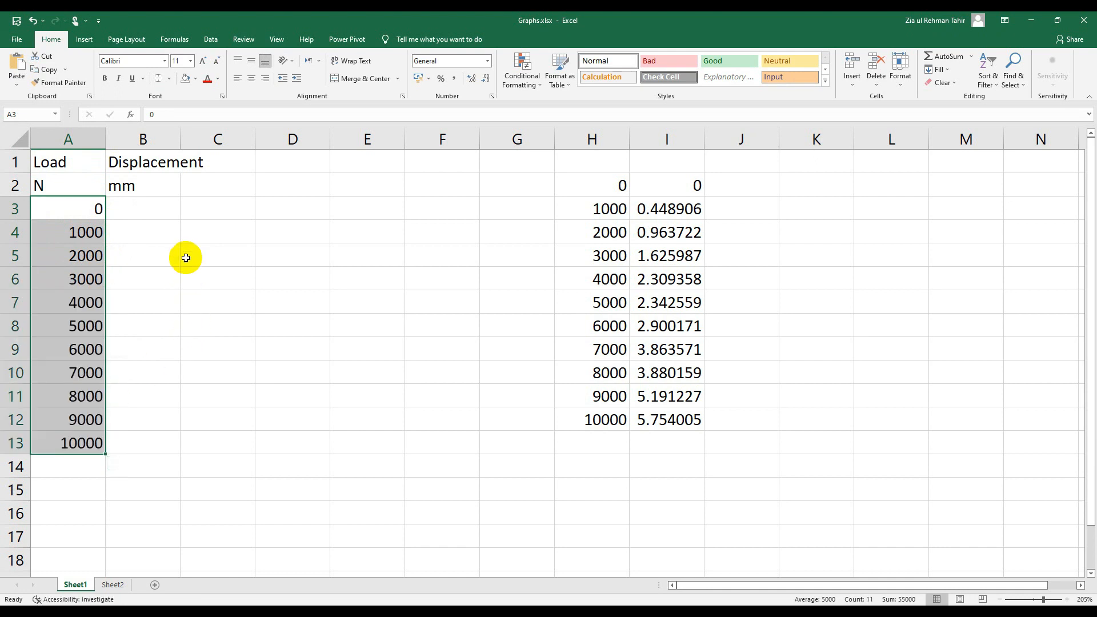
# Copy the displacement values from I2:I12 into the Displacement column starting at B3.
pyautogui.moveTo(148, 420); pyautogui.dragTo(155, 395)
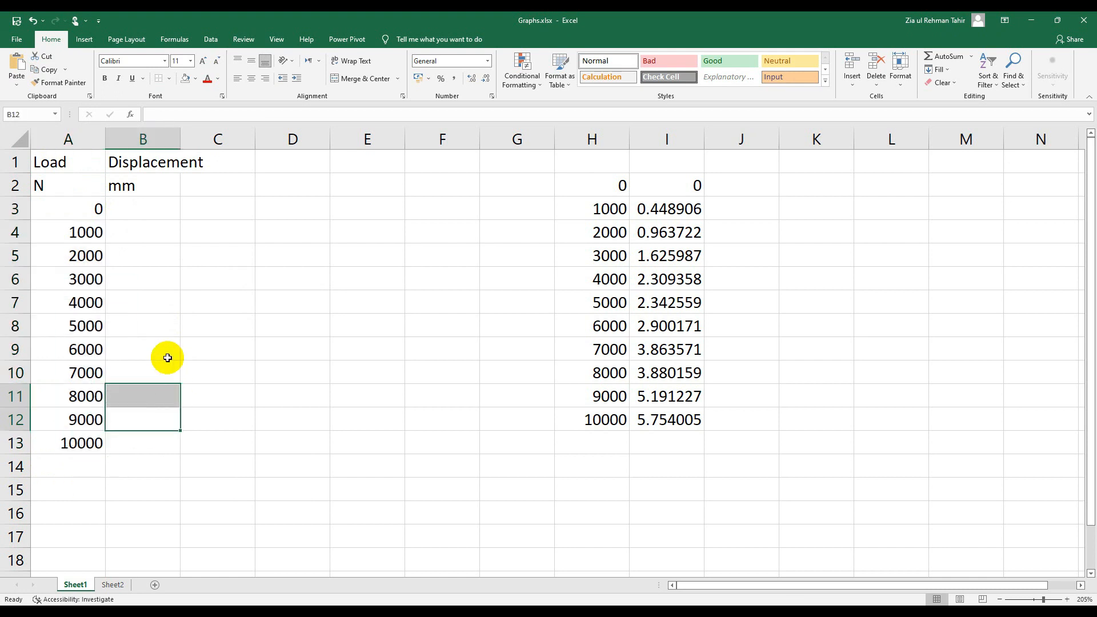
pyautogui.click(94, 210)
pyautogui.moveTo(671, 185); pyautogui.dragTo(644, 409)
pyautogui.hotkey('ctrl', 'c')
pyautogui.click(146, 215)
pyautogui.hotkey('ctrl', 'v')
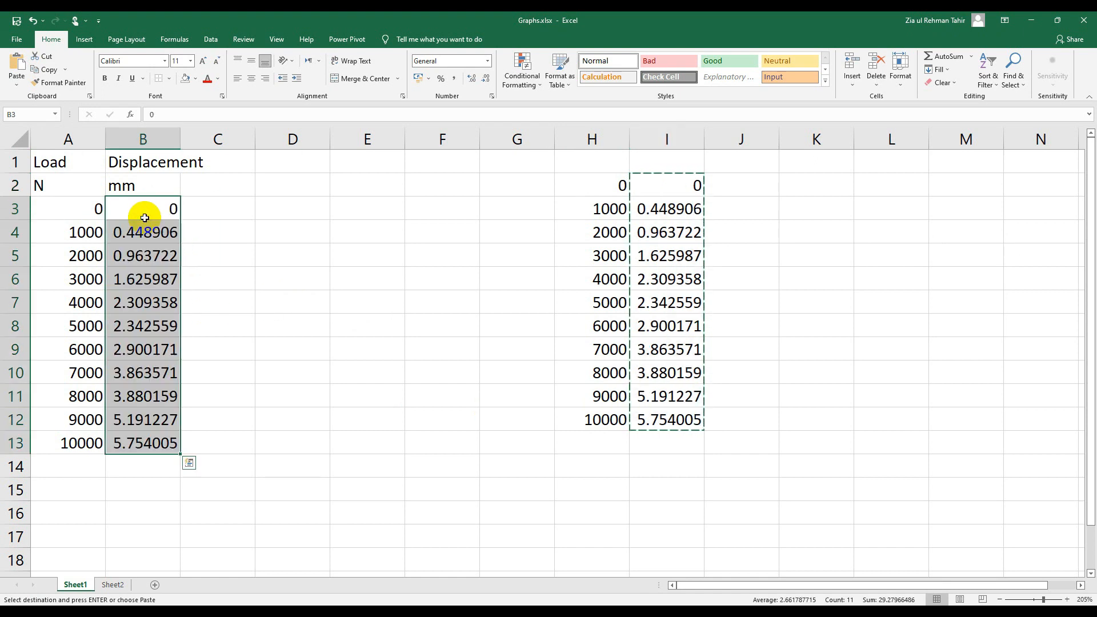
pyautogui.click(256, 309)
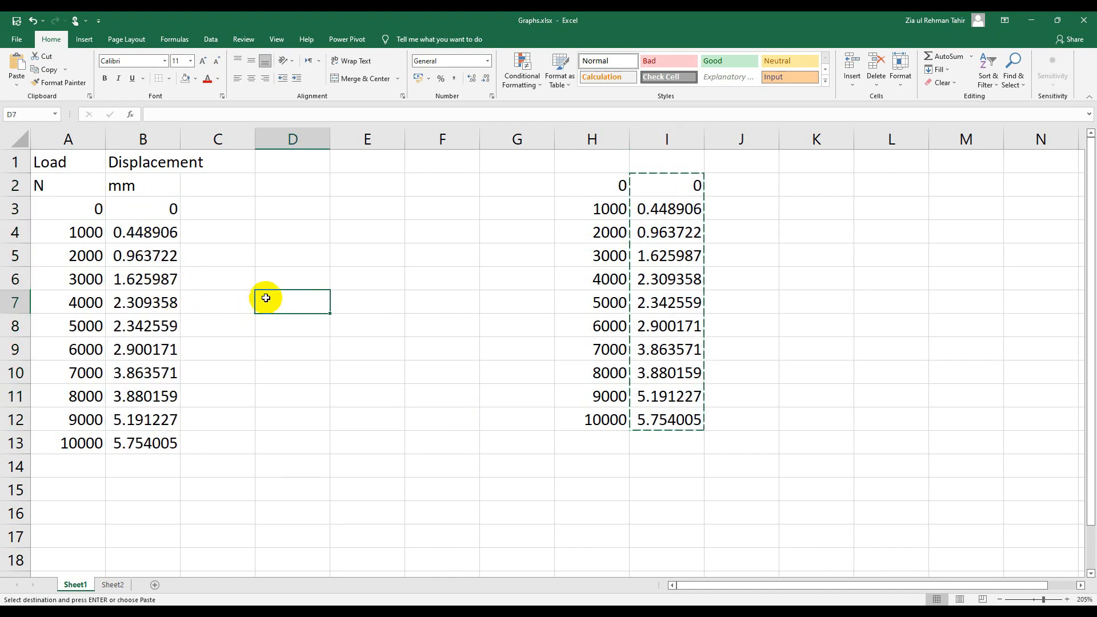
pyautogui.click(54, 211)
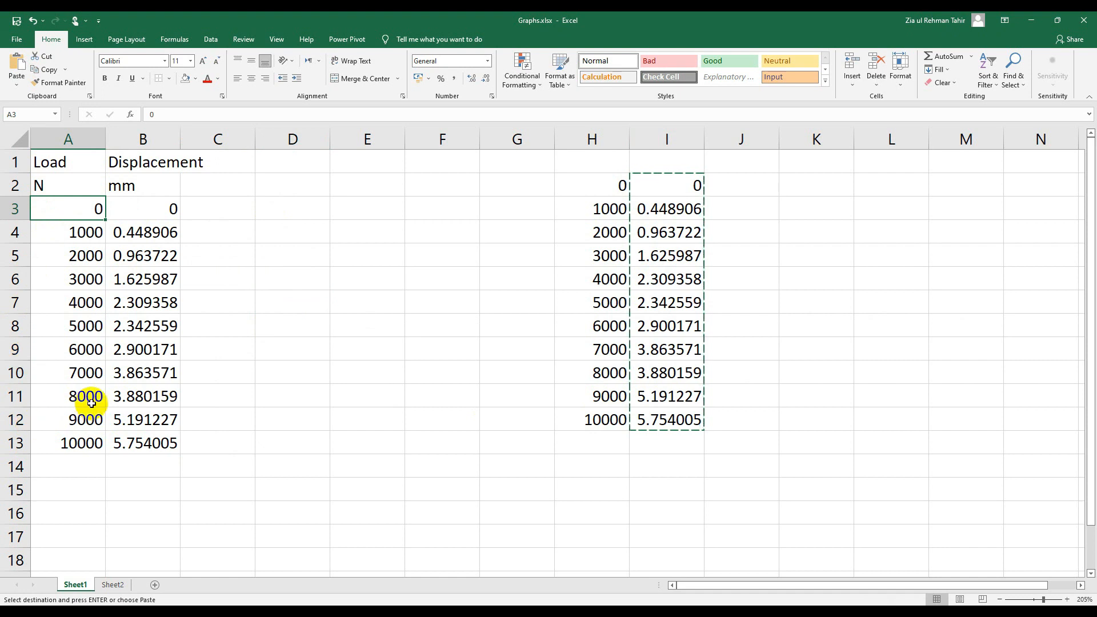
pyautogui.click(172, 258)
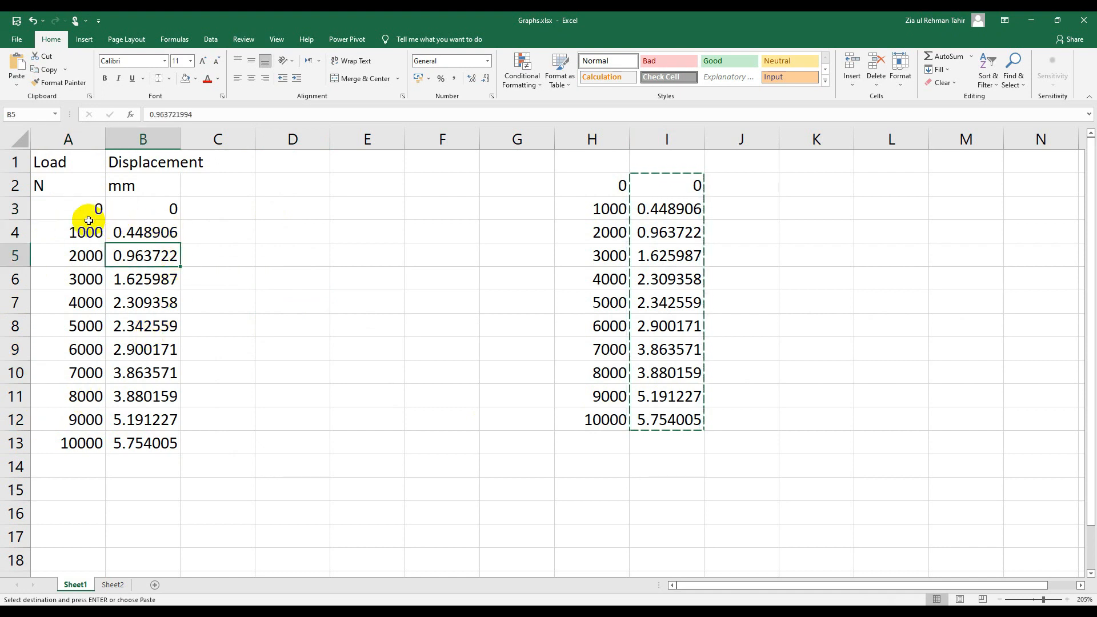
pyautogui.click(72, 211)
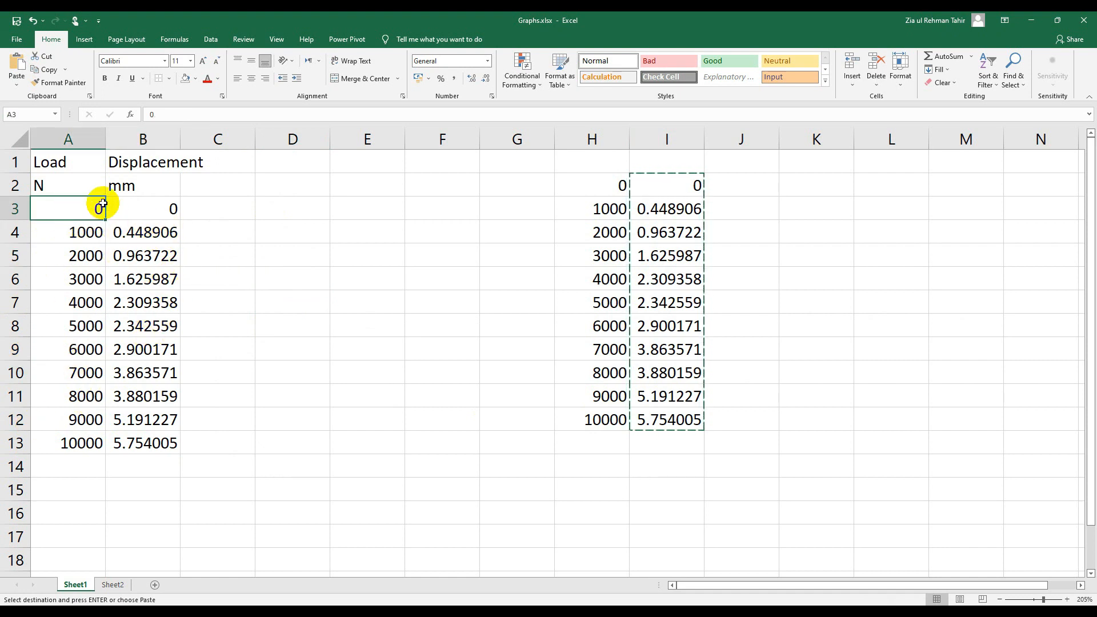
pyautogui.click(83, 164)
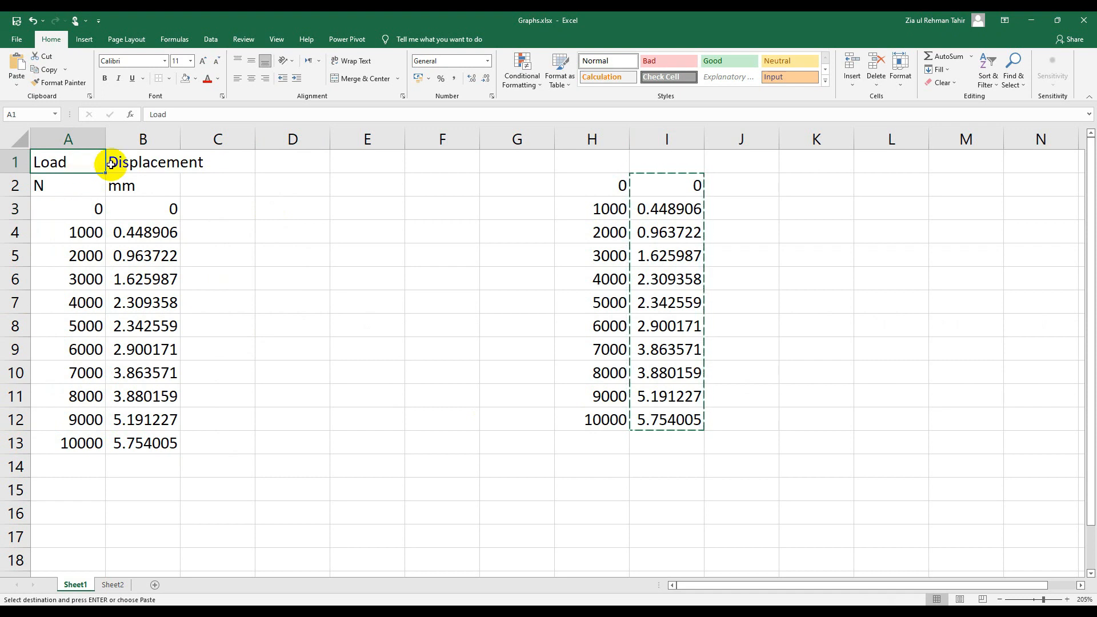
pyautogui.click(138, 164)
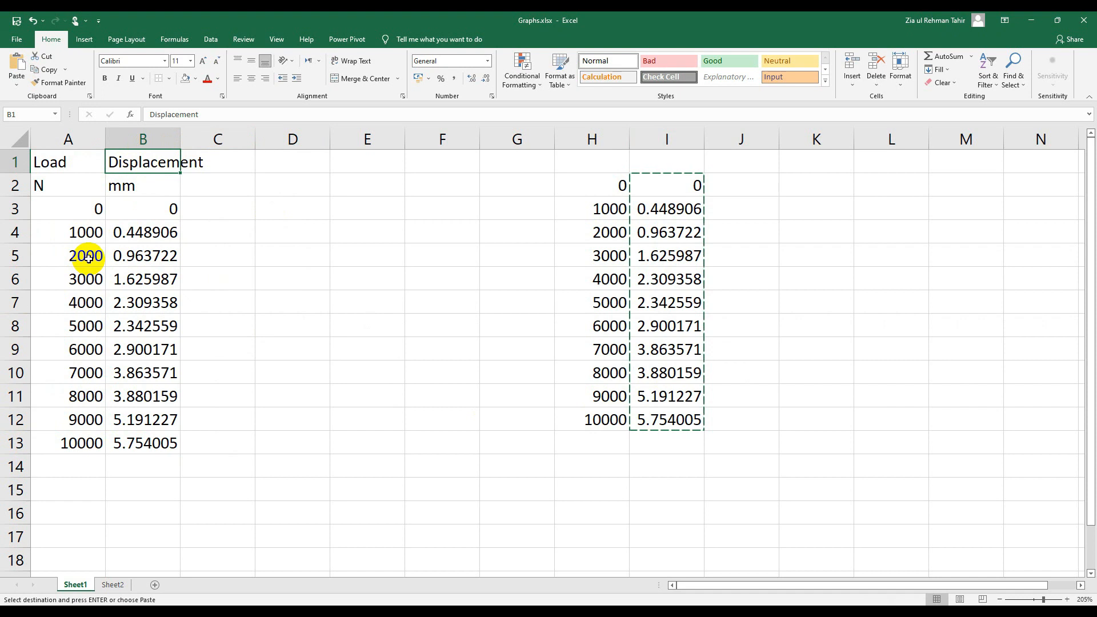
pyautogui.click(80, 163)
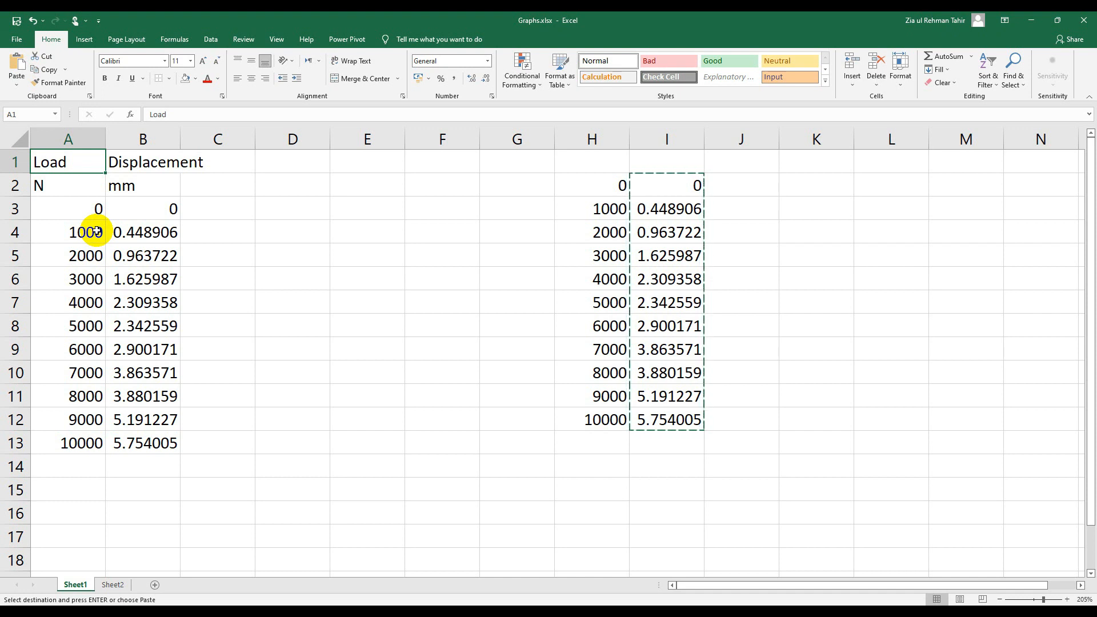
pyautogui.click(137, 162)
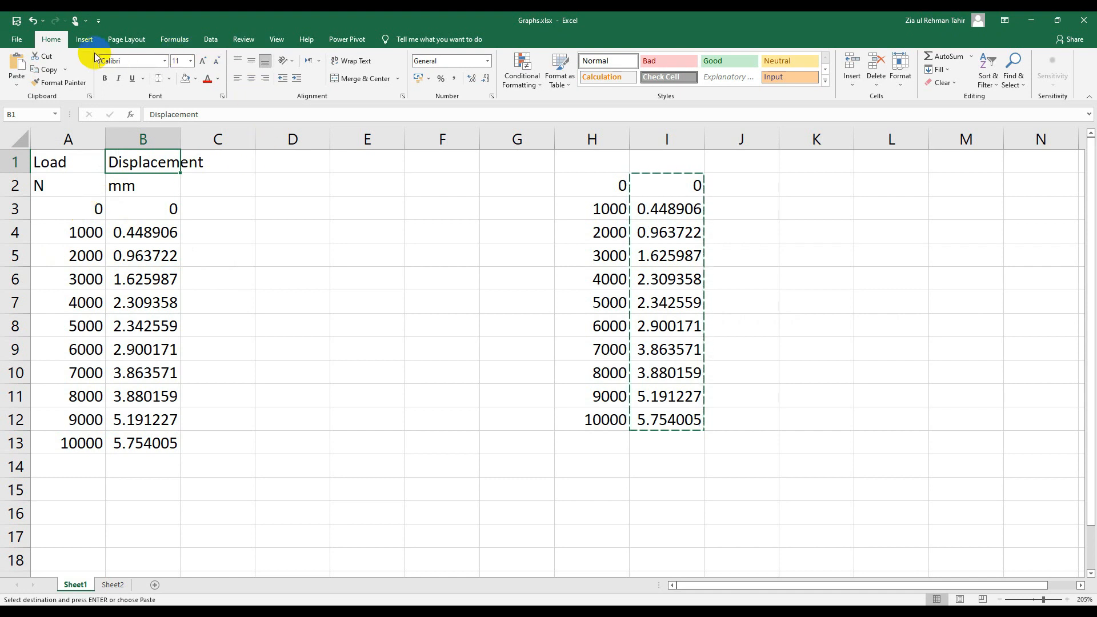
pyautogui.click(84, 38)
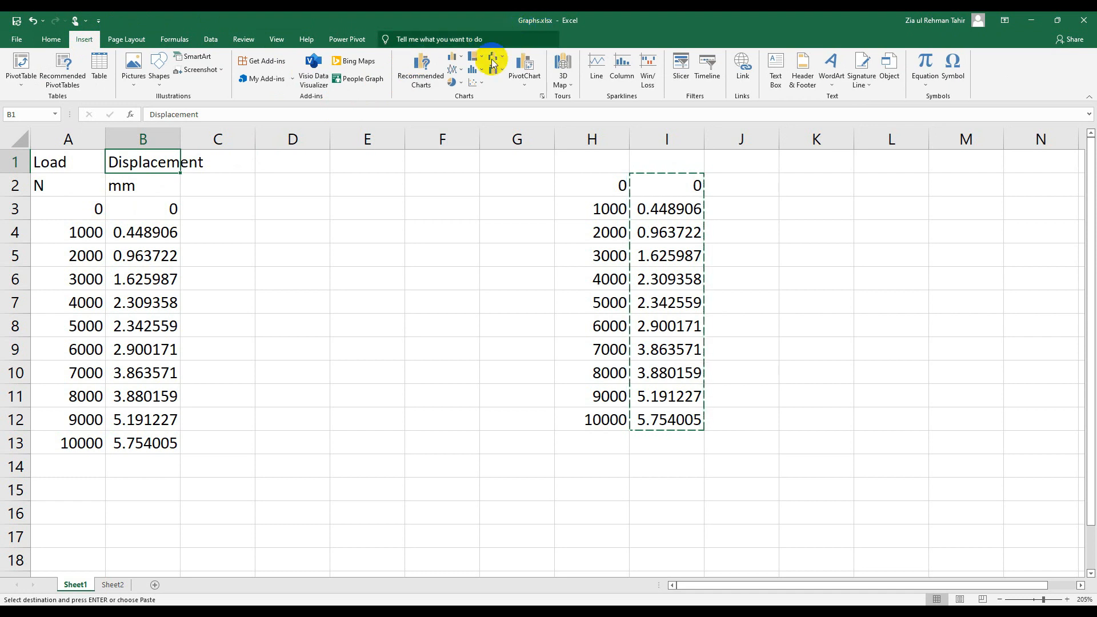
pyautogui.click(541, 98)
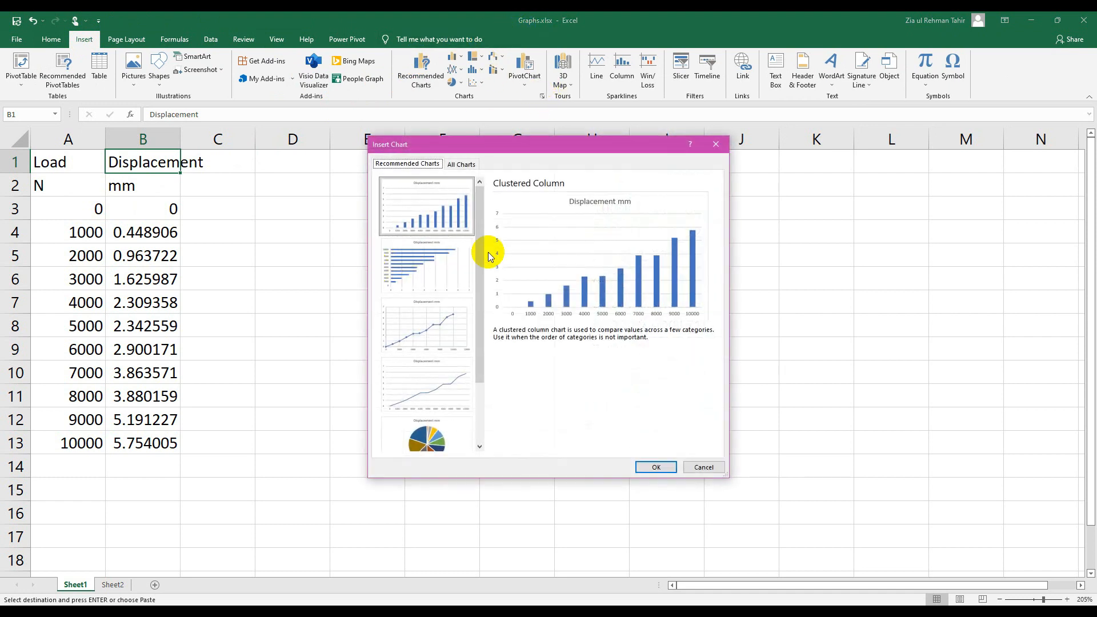
pyautogui.click(704, 467)
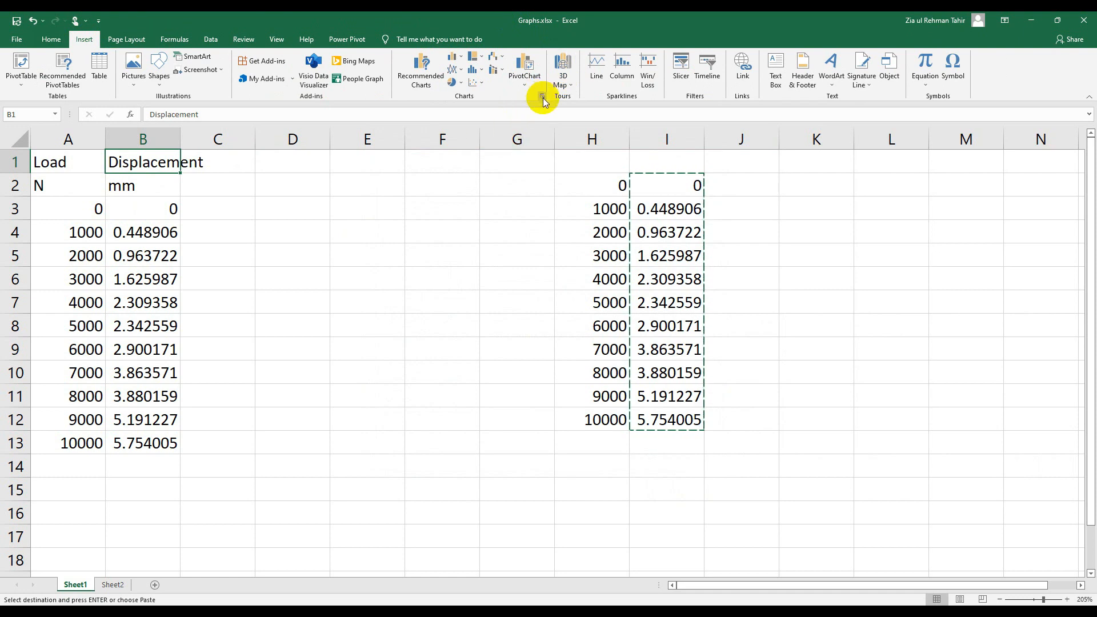
# Compare the recommended charts and insert the Scatter chart of the load and displacement data.
pyautogui.click(542, 97)
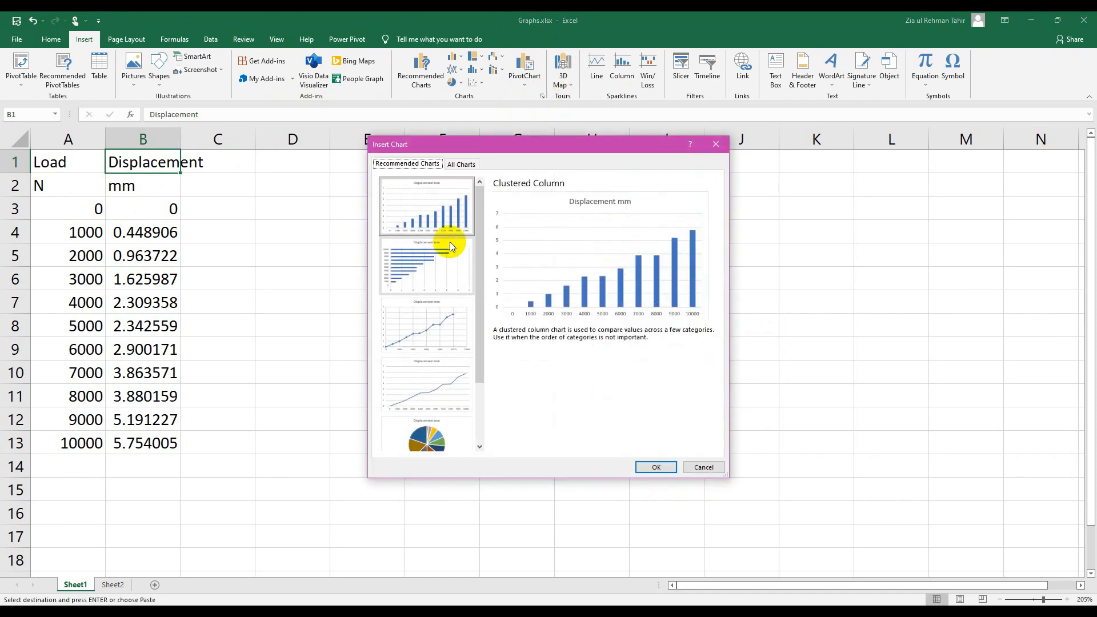
pyautogui.scroll(-3, 438, 337)
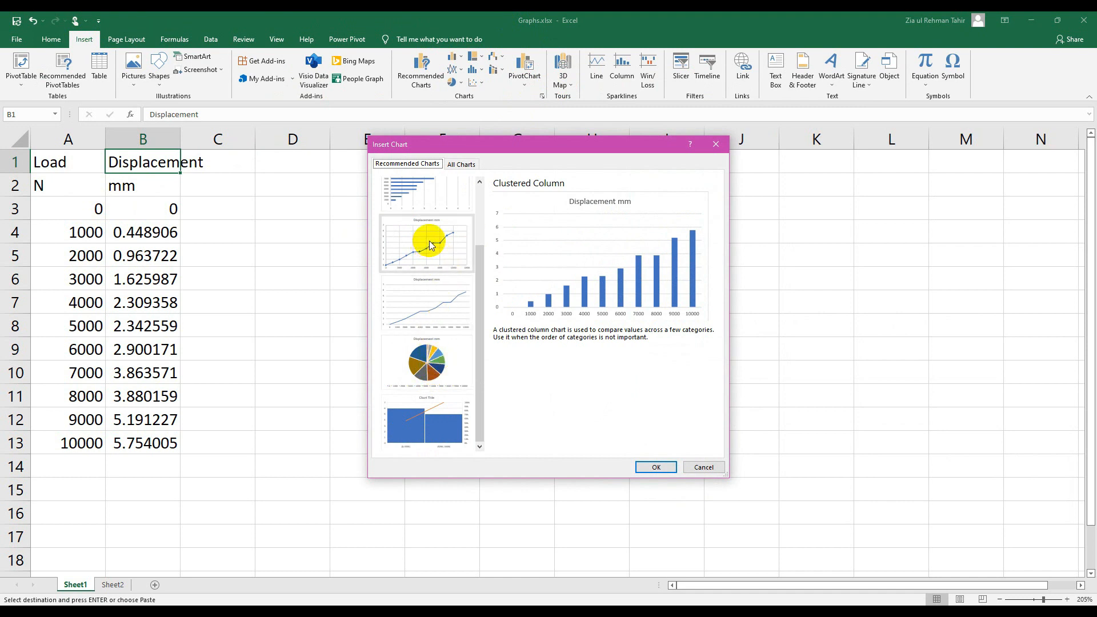
pyautogui.scroll(2, 429, 234)
pyautogui.click(409, 323)
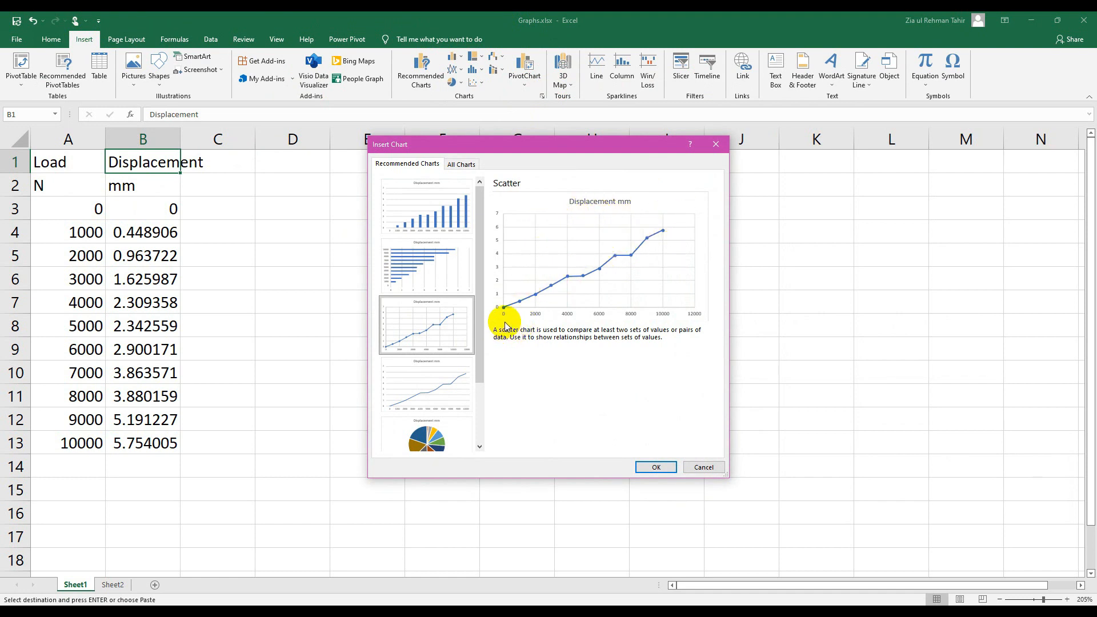
pyautogui.click(423, 377)
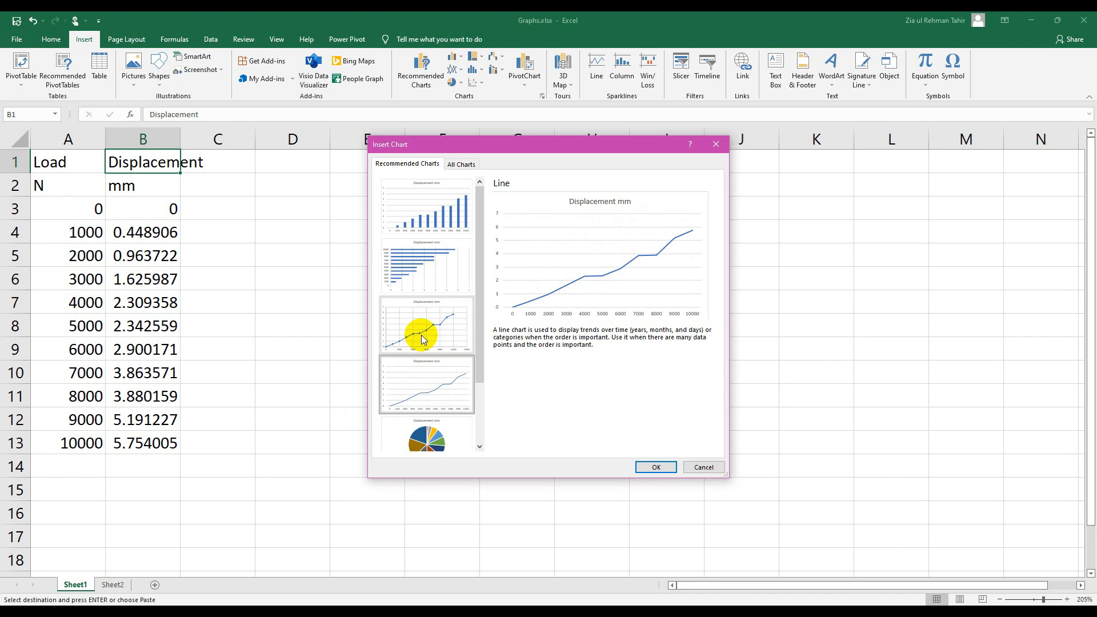
pyautogui.click(421, 336)
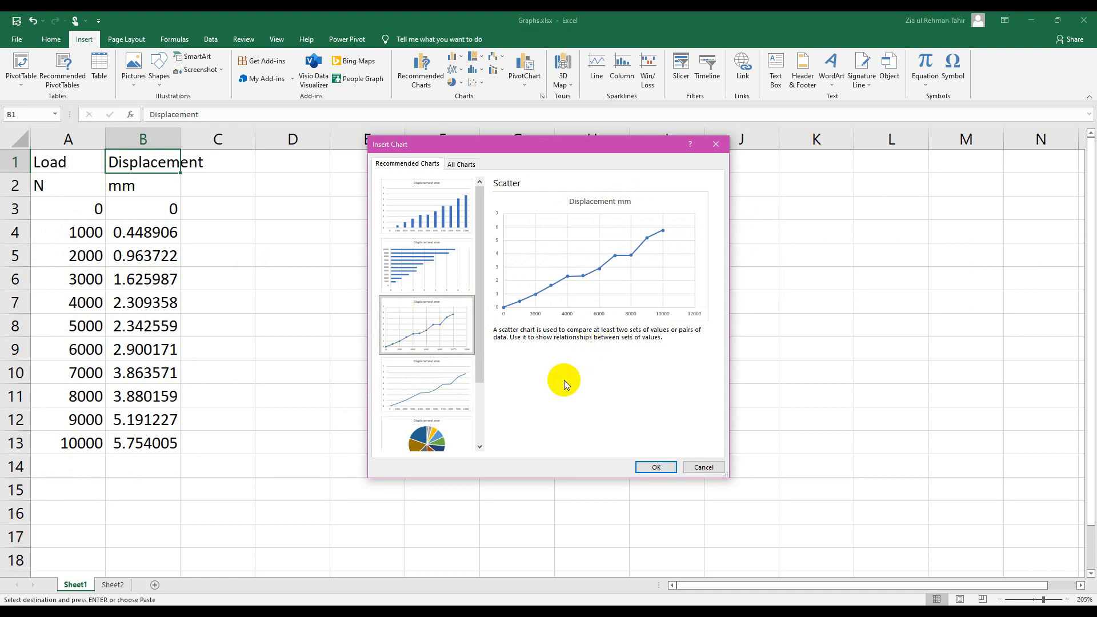
pyautogui.click(645, 466)
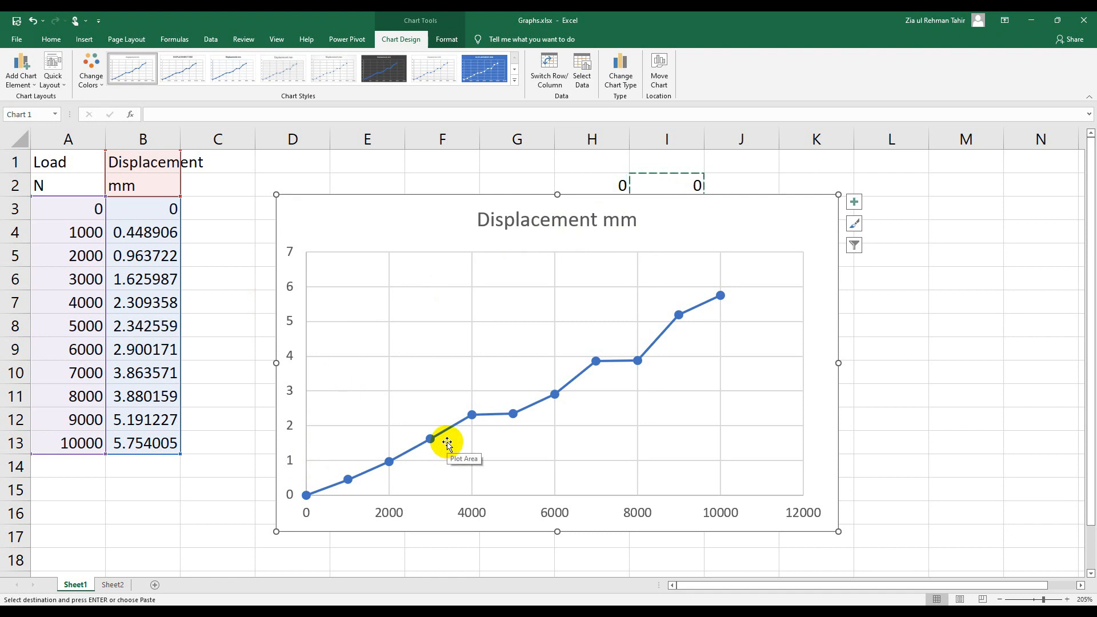
# Delete the inserted scatter chart from the sheet.
pyautogui.press('Delete')
pyautogui.click(333, 287)
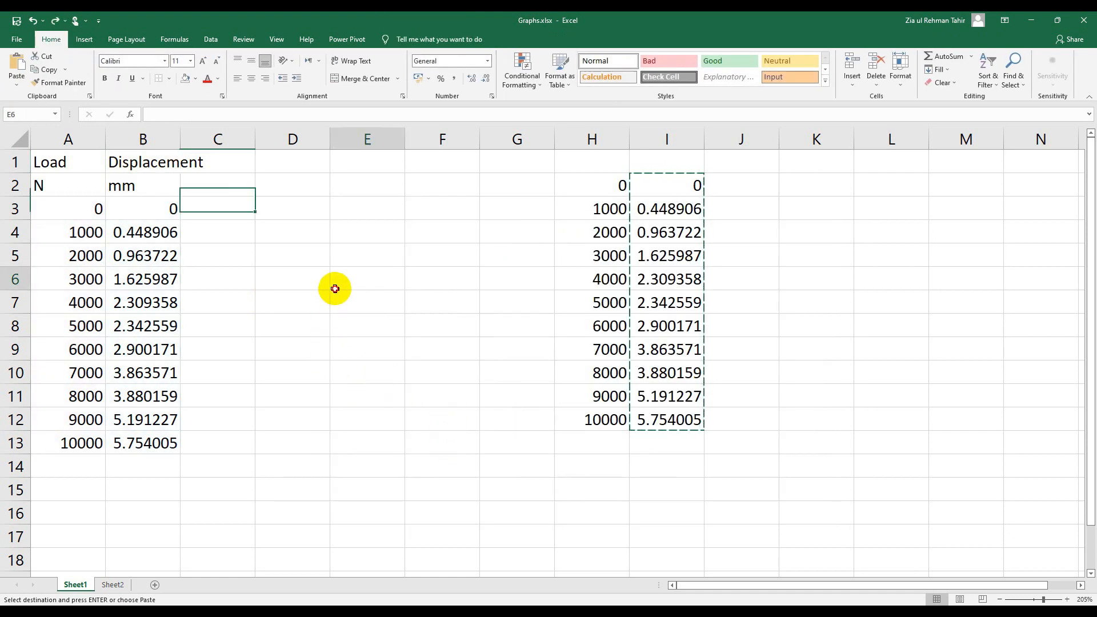
pyautogui.click(261, 271)
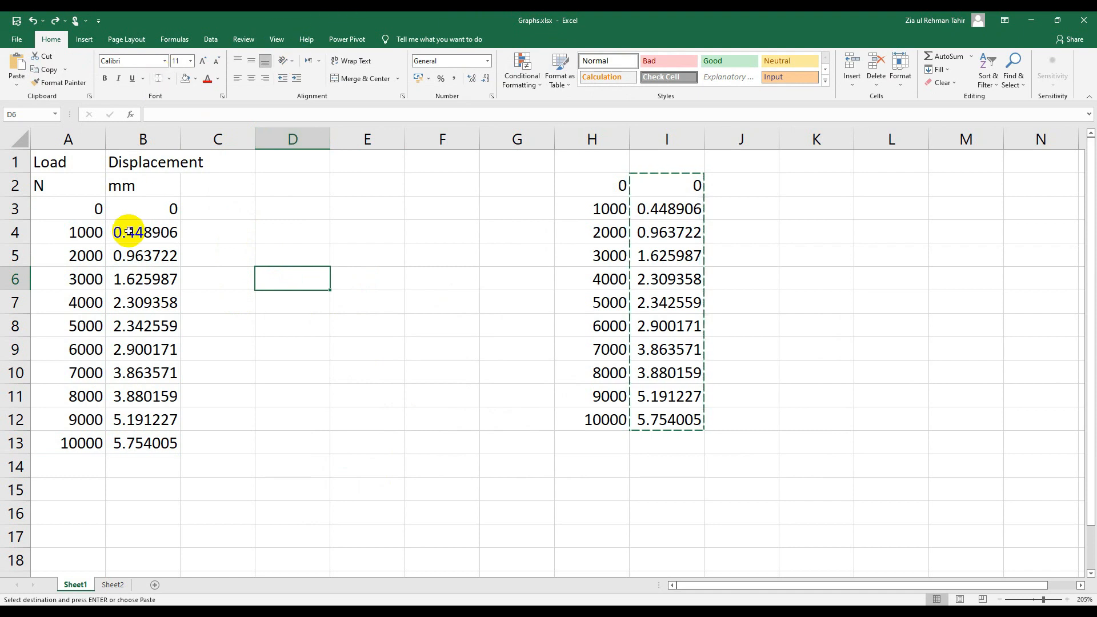
# Insert the recommended Scatter chart of the load and displacement data and delete it again.
pyautogui.click(64, 212)
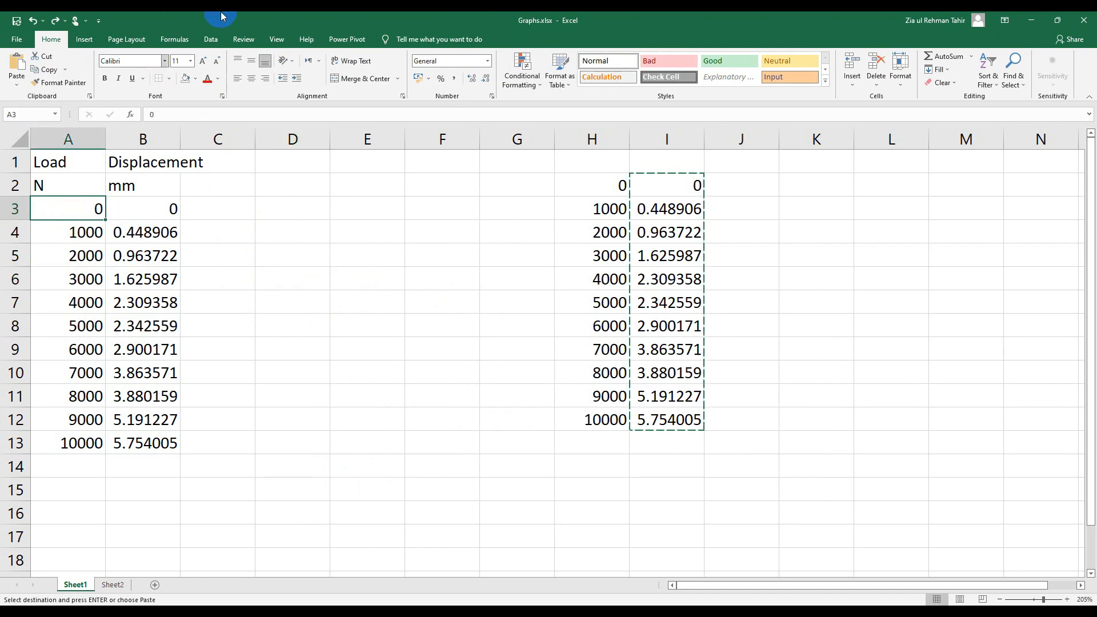
pyautogui.click(83, 40)
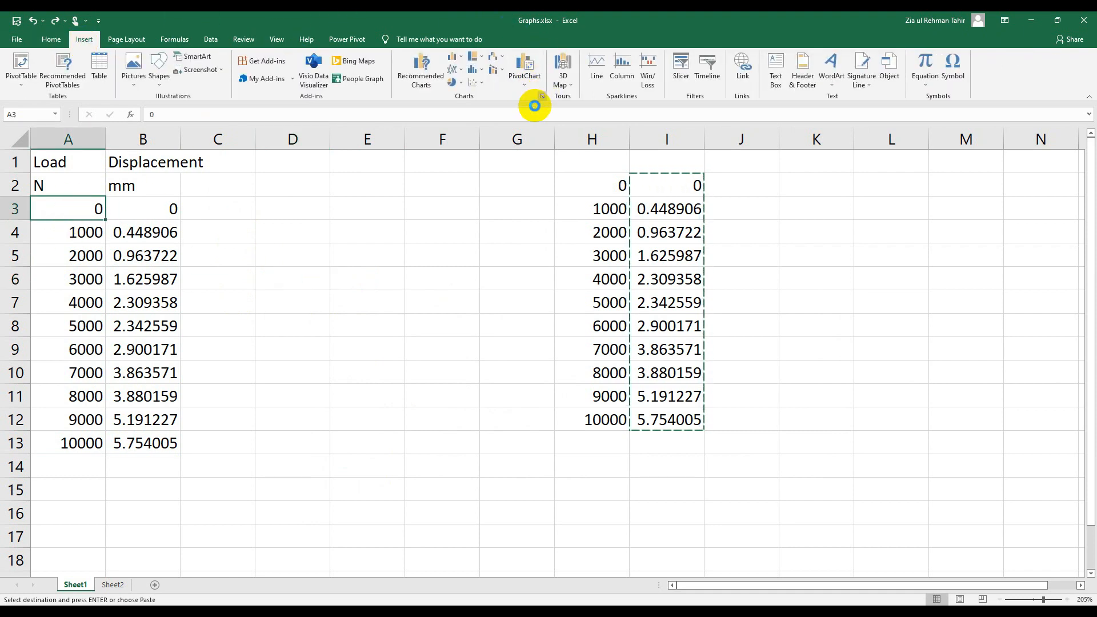
pyautogui.click(539, 99)
pyautogui.click(441, 333)
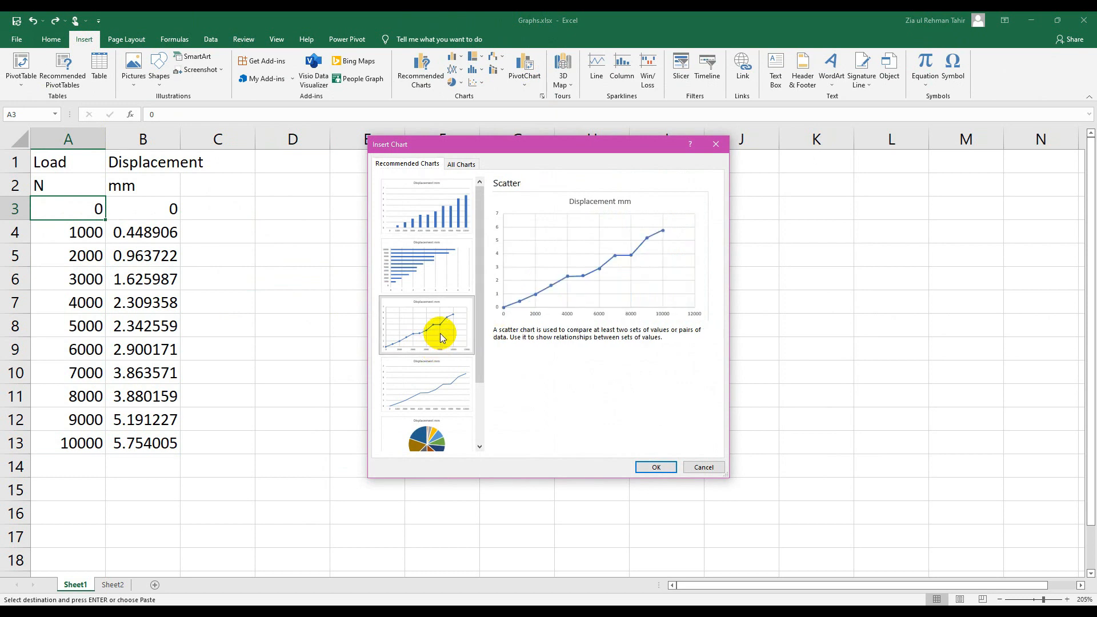
pyautogui.click(655, 467)
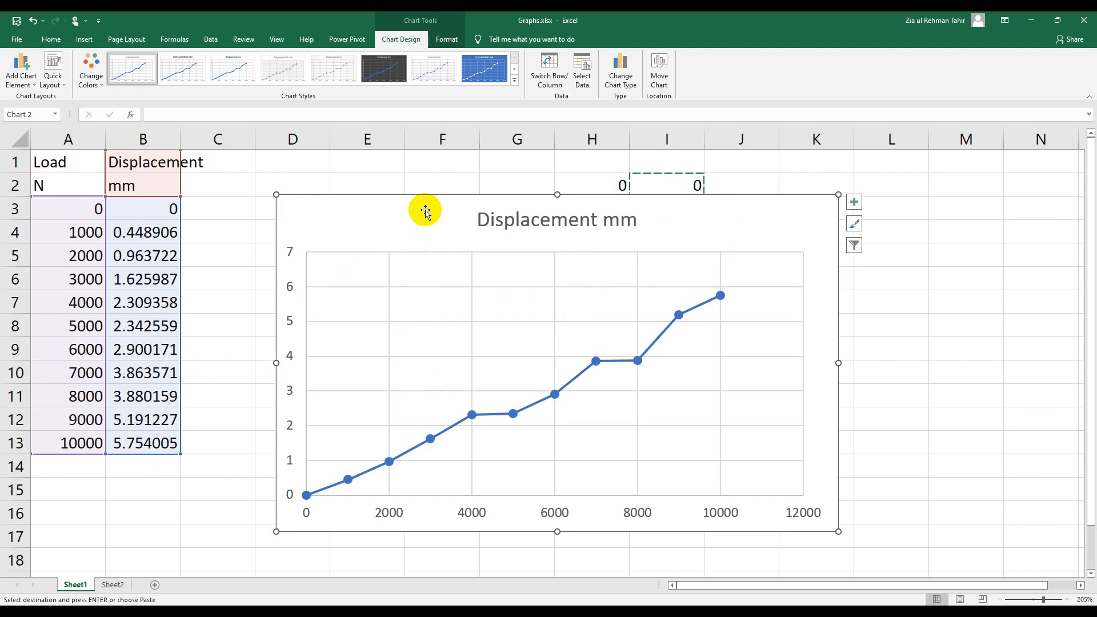
pyautogui.press('Delete')
# Insert a blank scatter chart with markers only, starting from the empty cell D3.
pyautogui.click(313, 215)
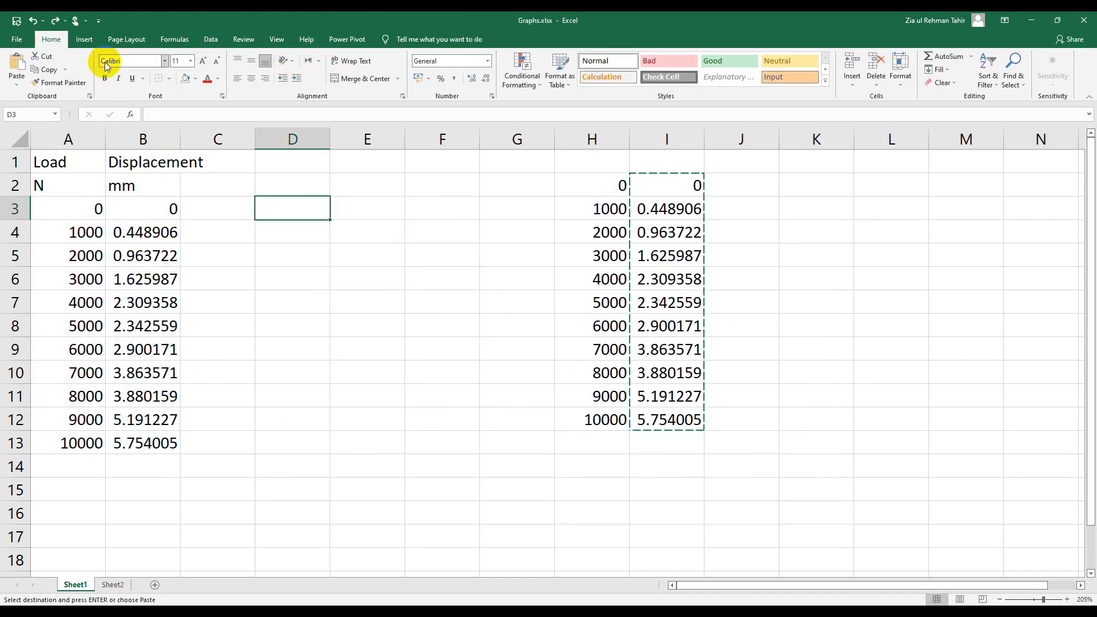
pyautogui.click(84, 39)
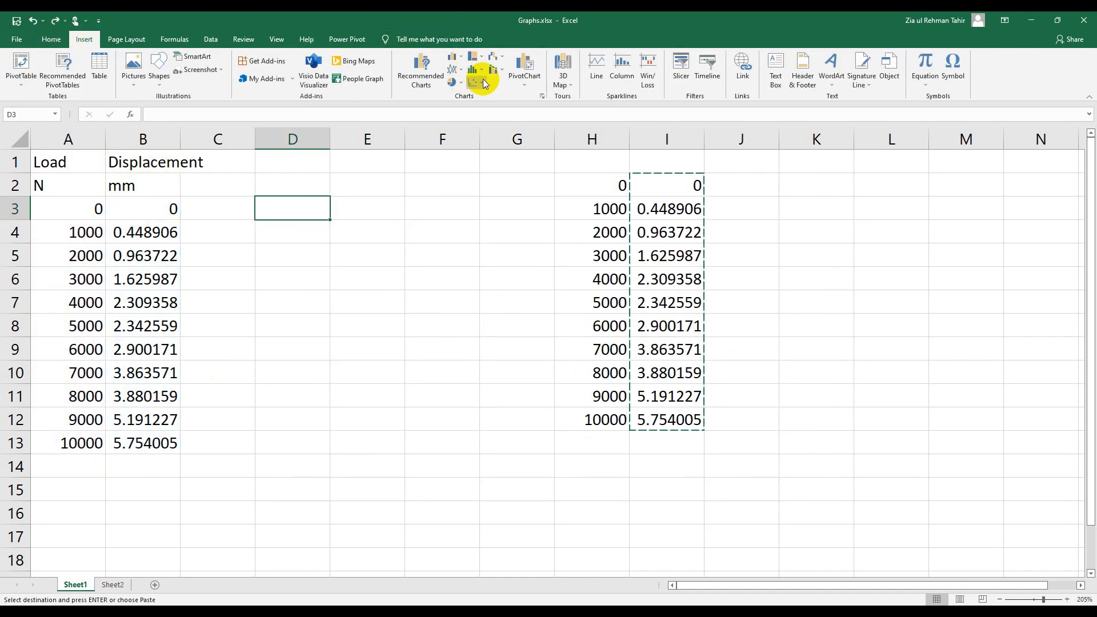
pyautogui.click(483, 83)
pyautogui.click(480, 107)
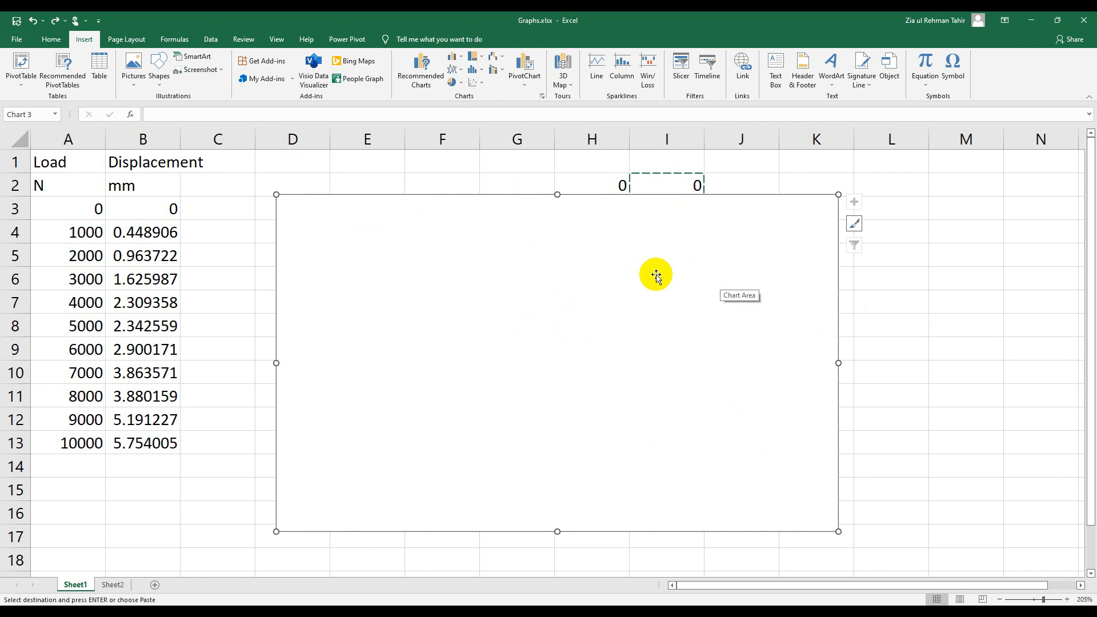
pyautogui.click(926, 256)
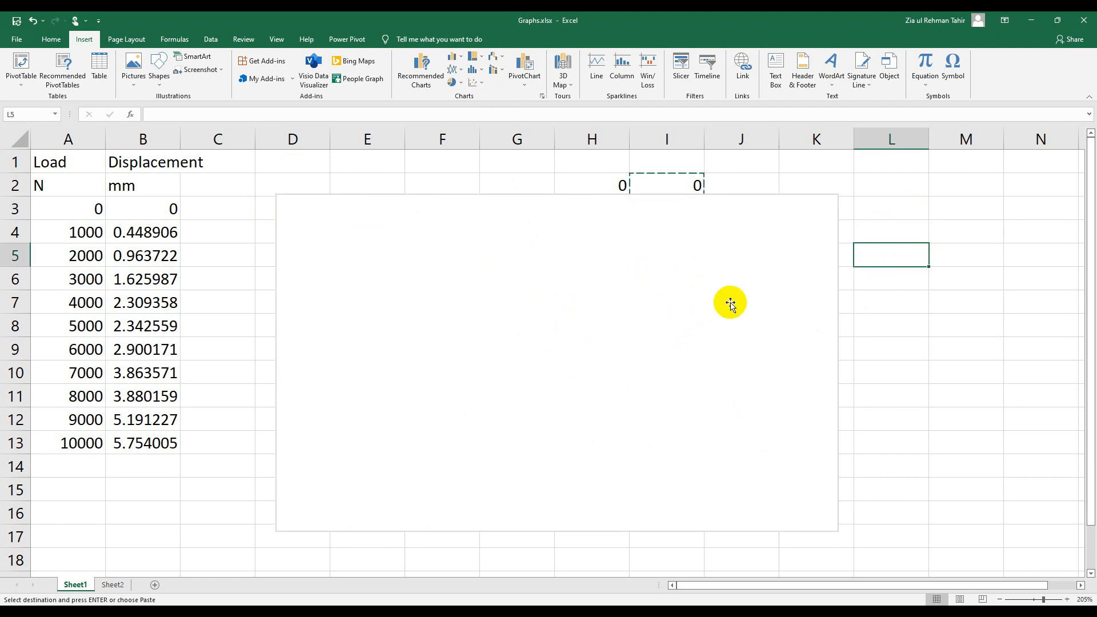
pyautogui.click(594, 183)
pyautogui.click(745, 163)
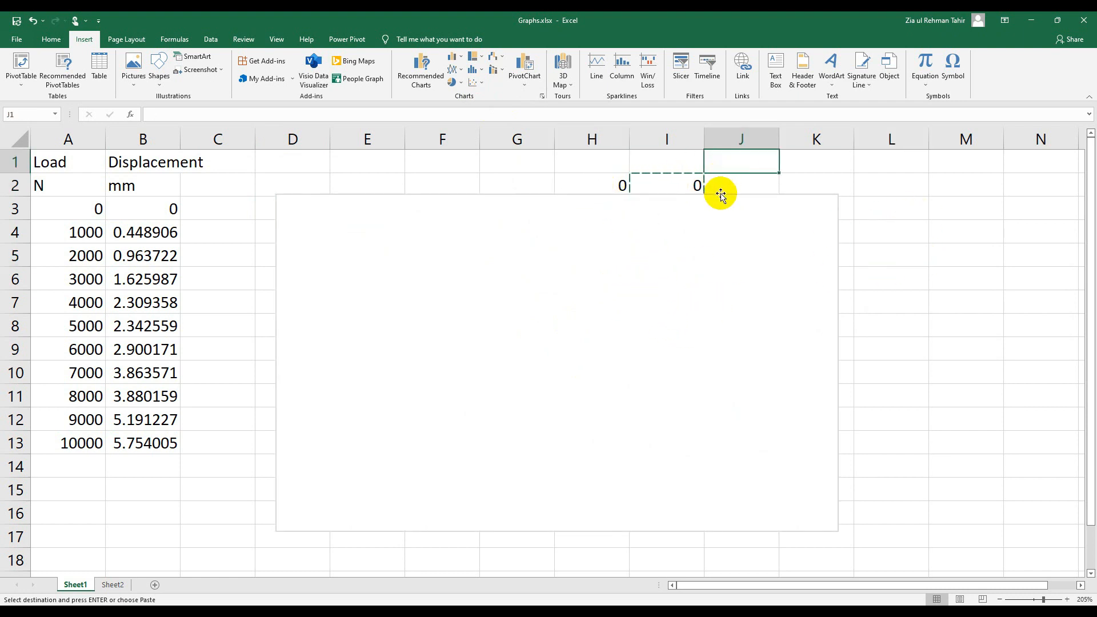
pyautogui.click(589, 326)
pyautogui.rightClick(526, 351)
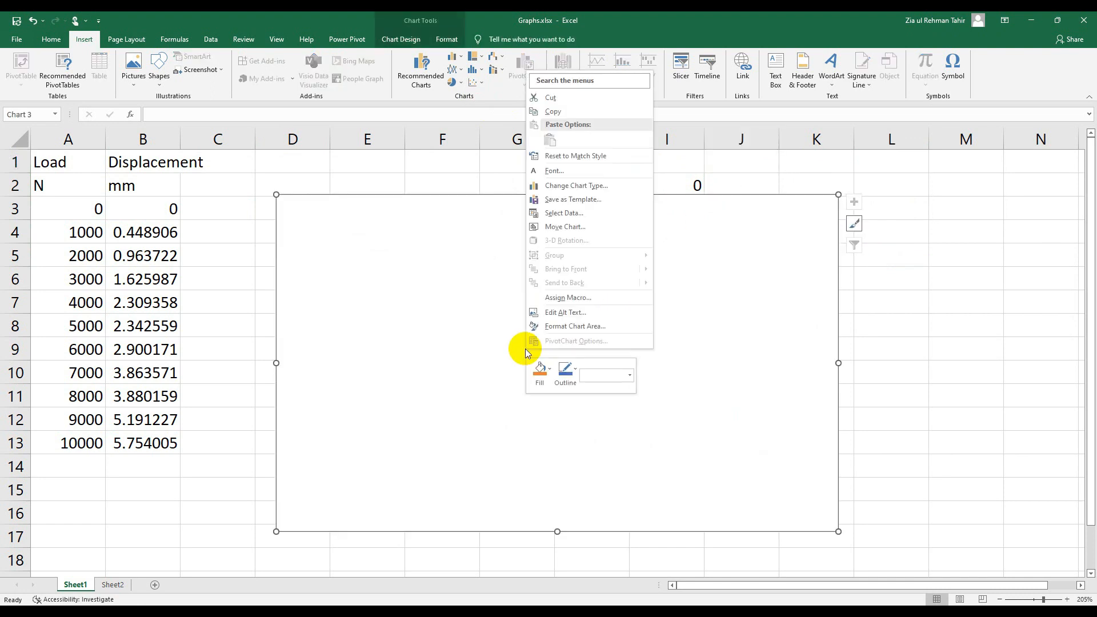
pyautogui.click(779, 289)
pyautogui.rightClick(781, 294)
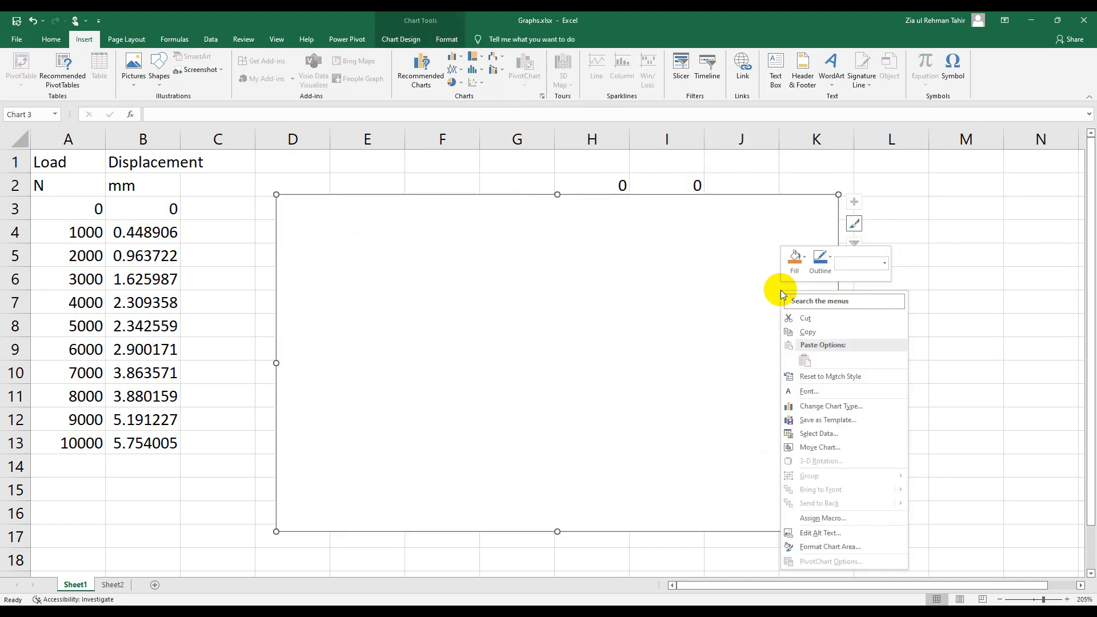
pyautogui.click(837, 434)
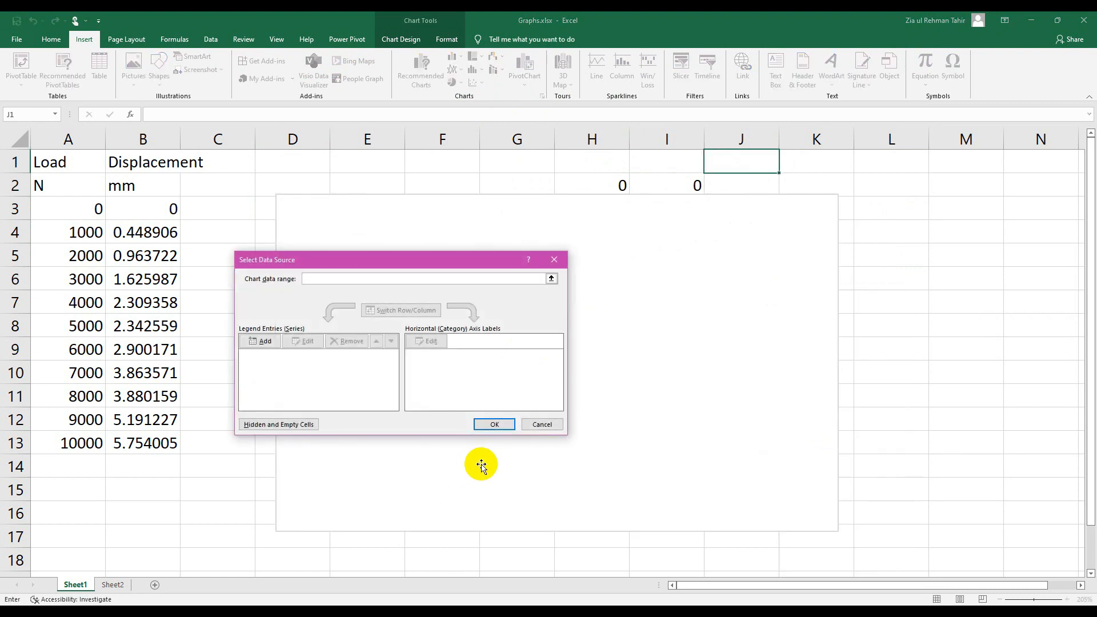
pyautogui.click(548, 426)
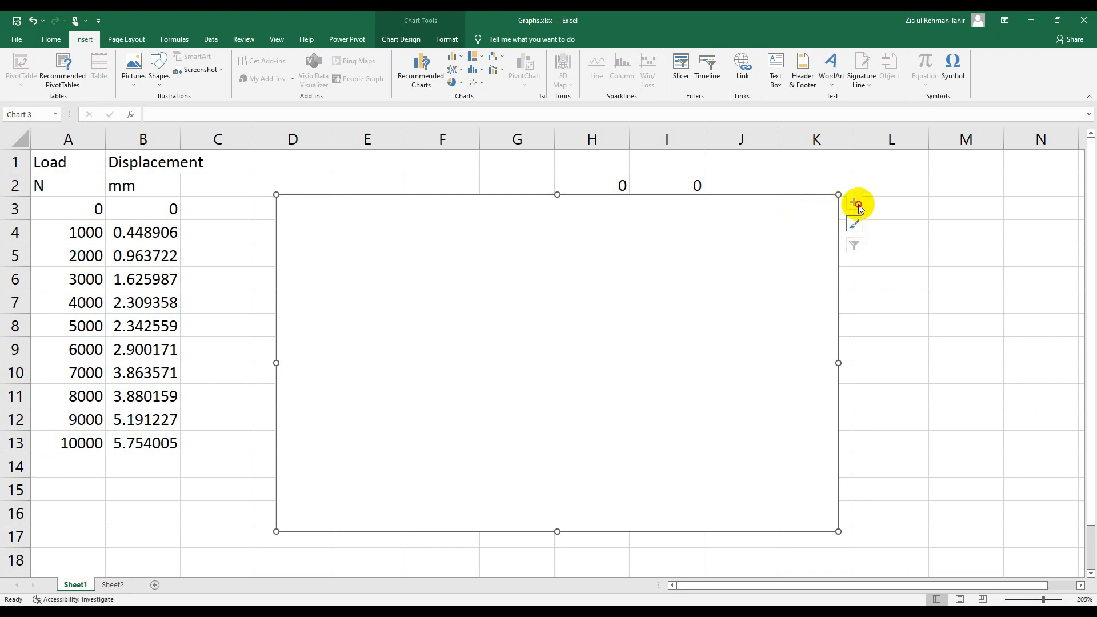
# Try to add a data series to the blank chart, using cell D1 and the text Load as its name.
pyautogui.rightClick(801, 256)
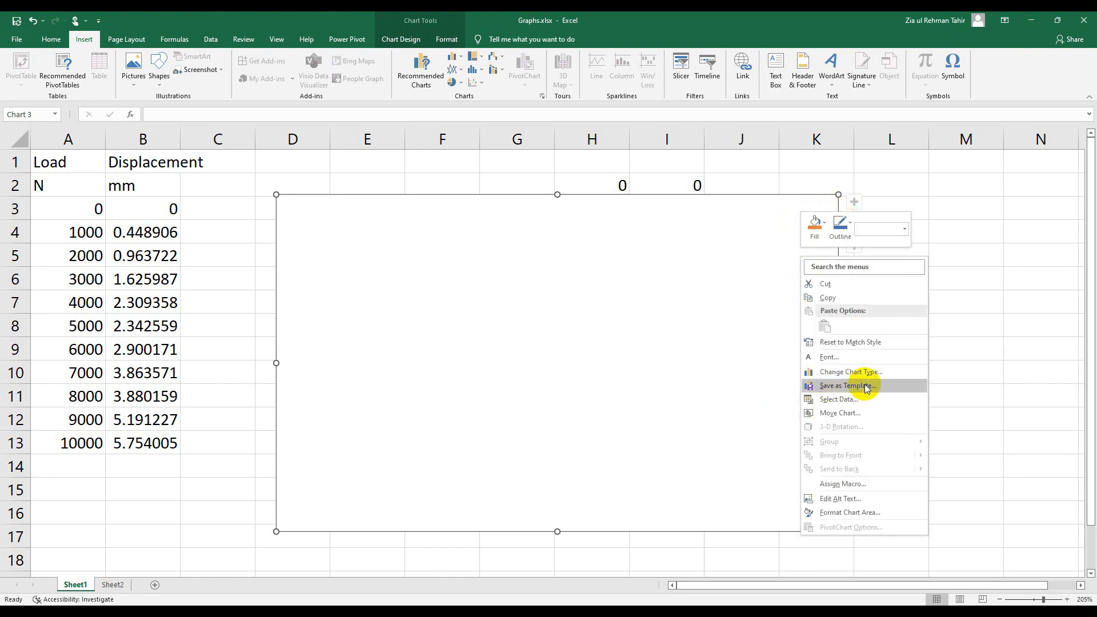
pyautogui.click(851, 399)
pyautogui.click(264, 341)
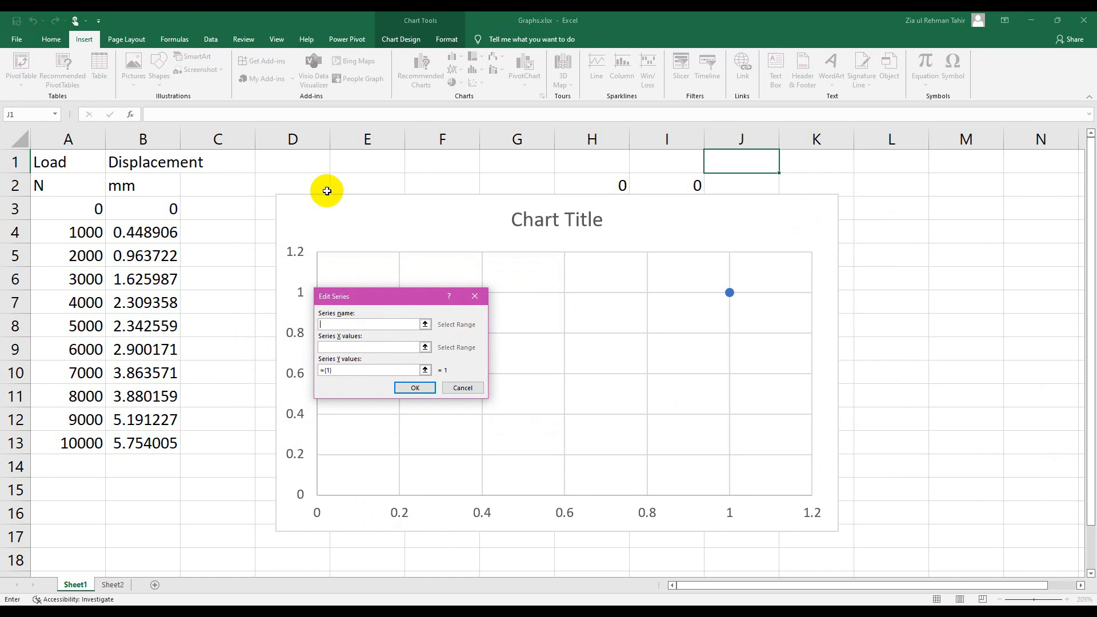
pyautogui.click(309, 162)
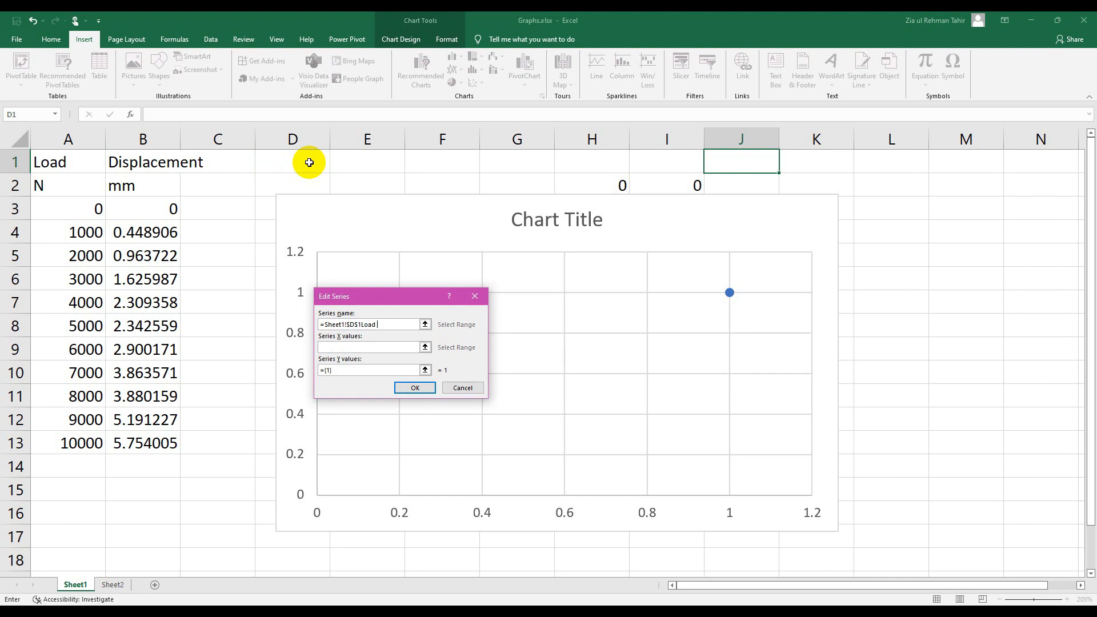
pyautogui.press('Escape')
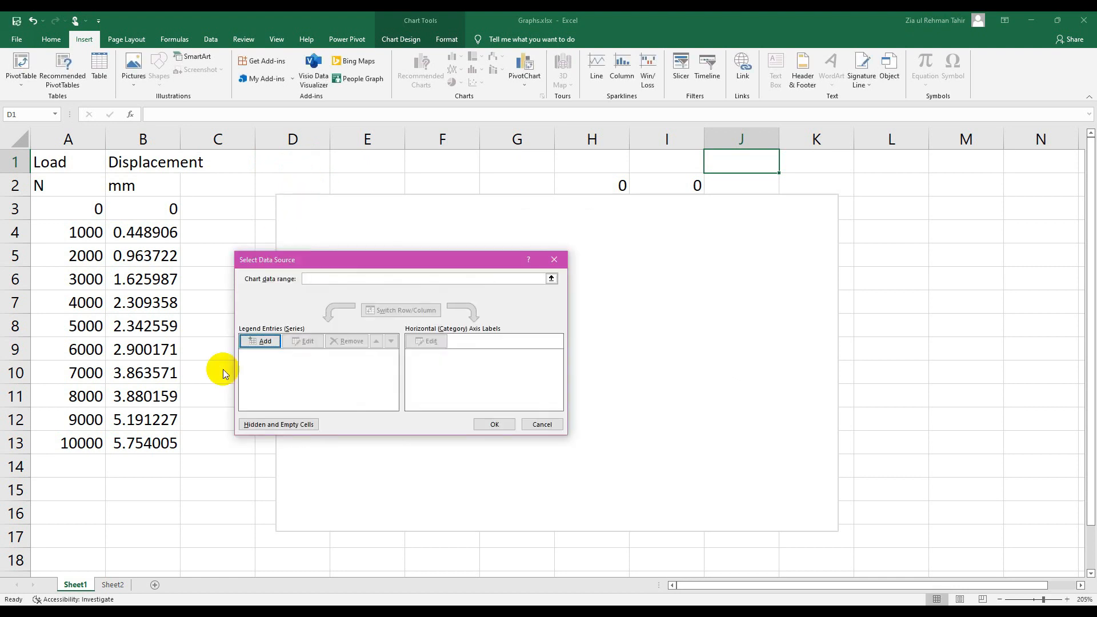
# Add a data series to the blank chart with cell D1 as its name and A3:A13 as its X values.
pyautogui.click(264, 337)
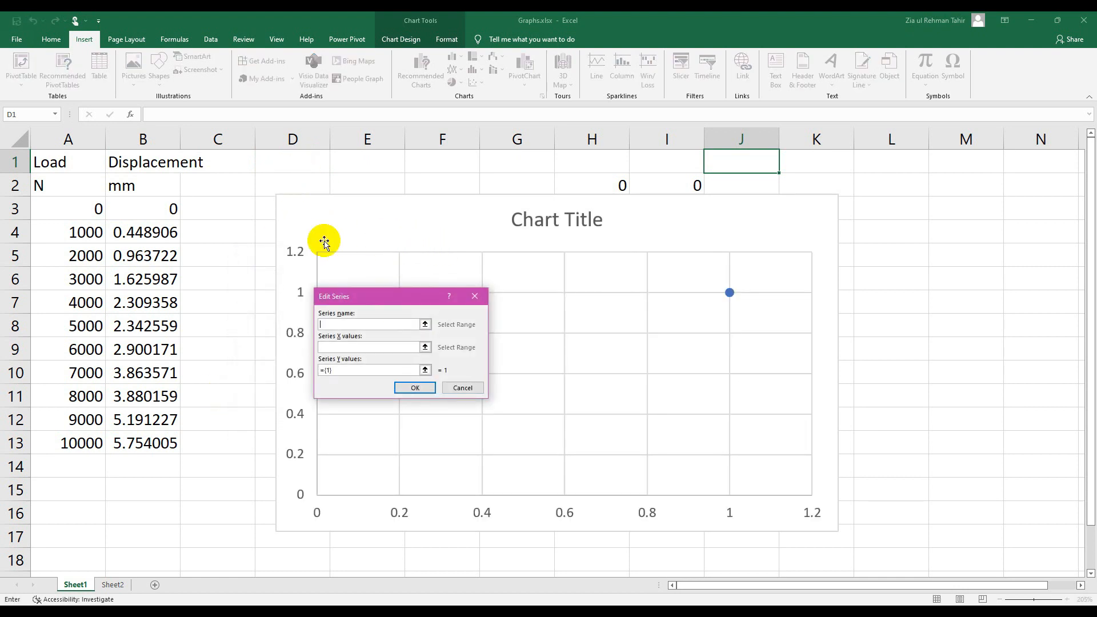
pyautogui.click(300, 170)
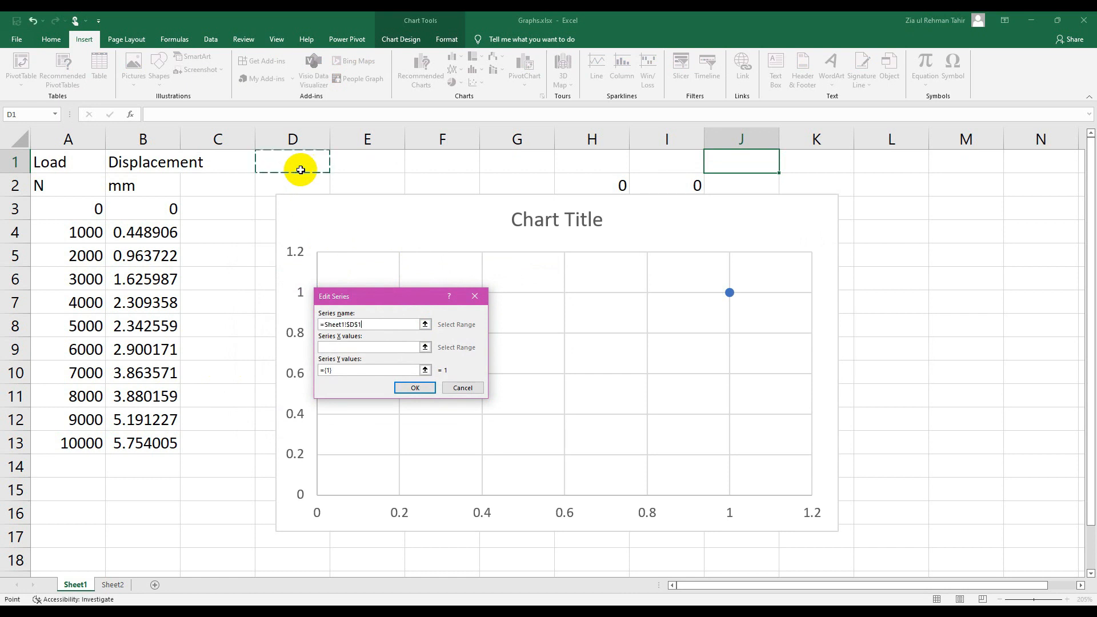
pyautogui.click(425, 348)
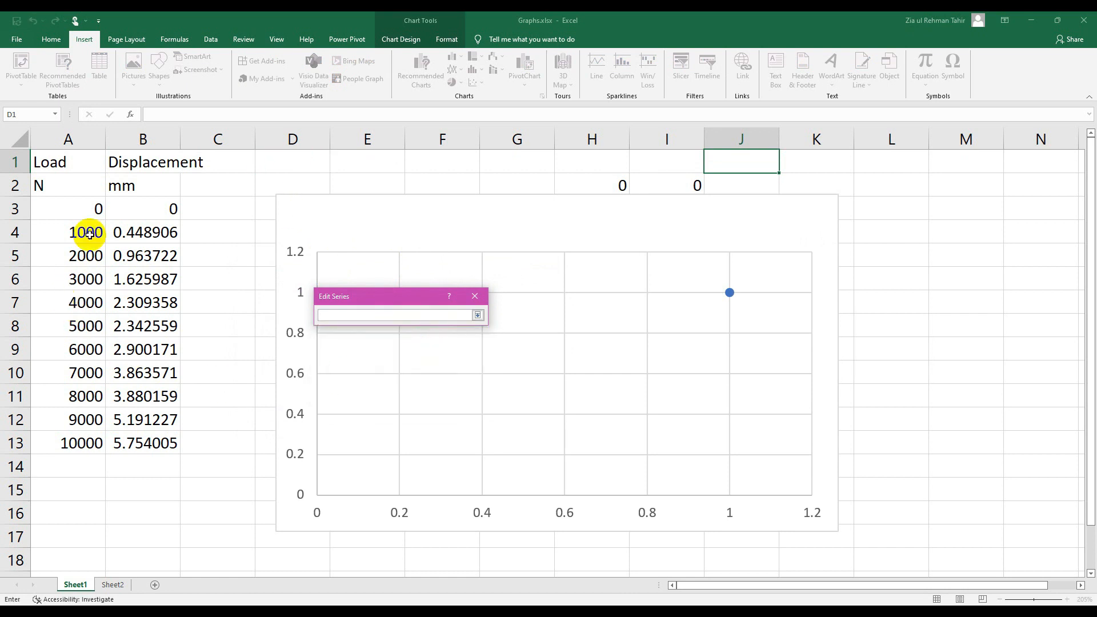
pyautogui.moveTo(85, 203); pyautogui.dragTo(49, 447)
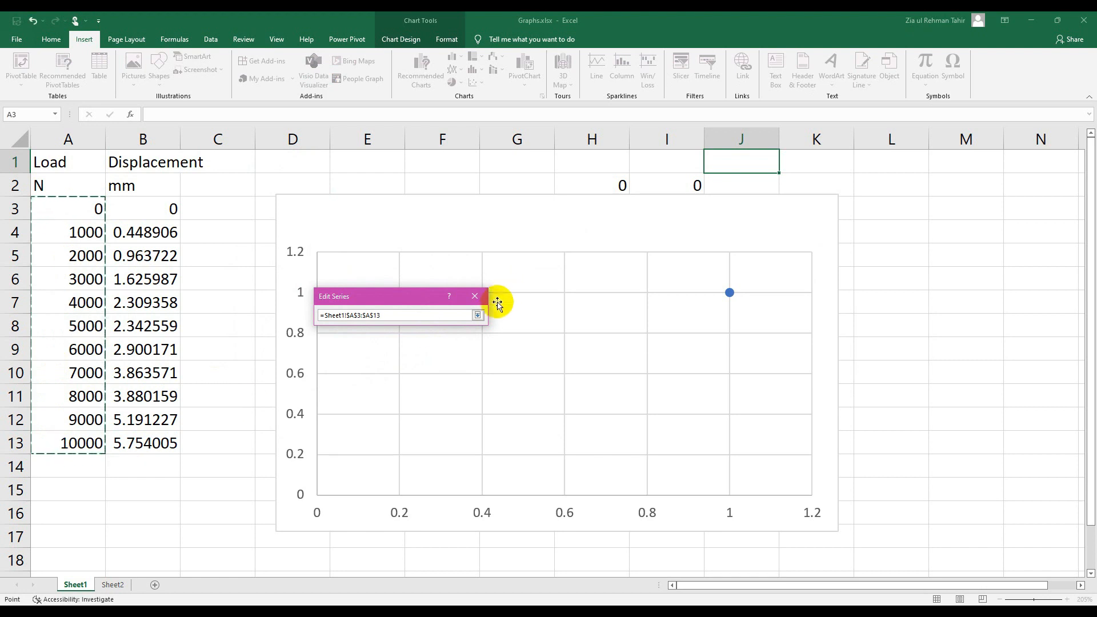
pyautogui.click(475, 321)
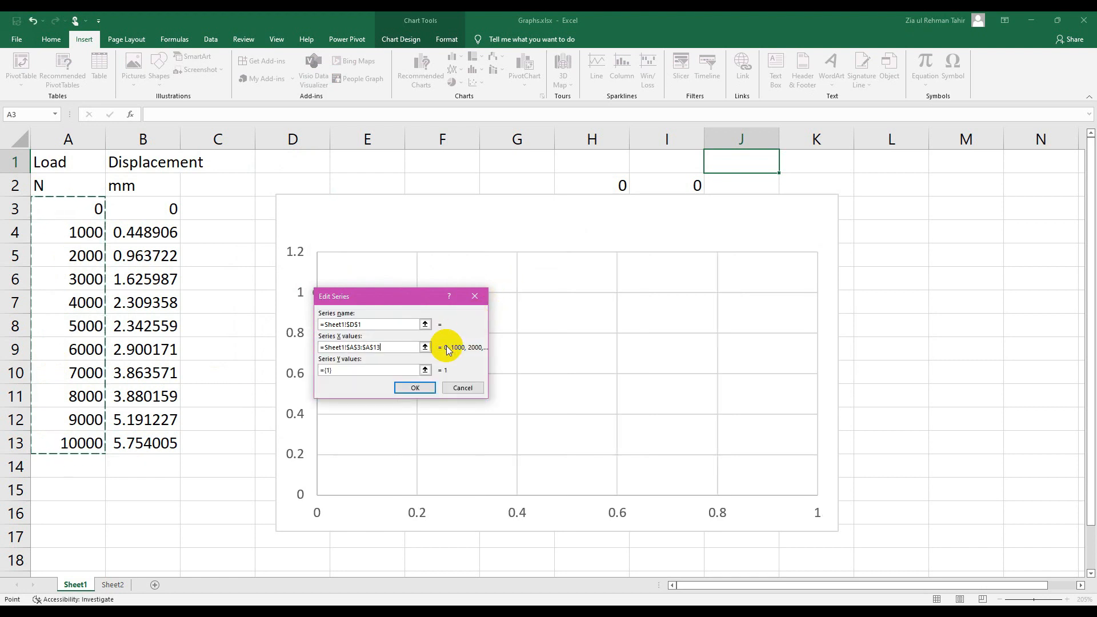
# Set the series Y values to B3:B13 and apply the data source to the chart.
pyautogui.click(425, 371)
pyautogui.moveTo(147, 209); pyautogui.dragTo(126, 447)
pyautogui.click(477, 316)
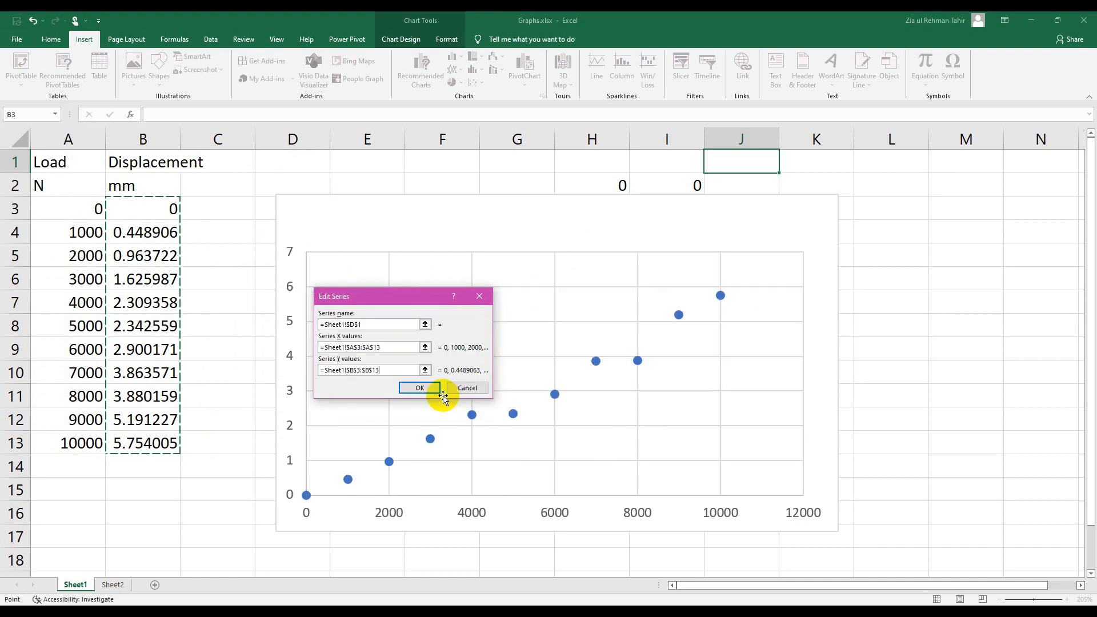
pyautogui.click(418, 392)
pyautogui.click(501, 423)
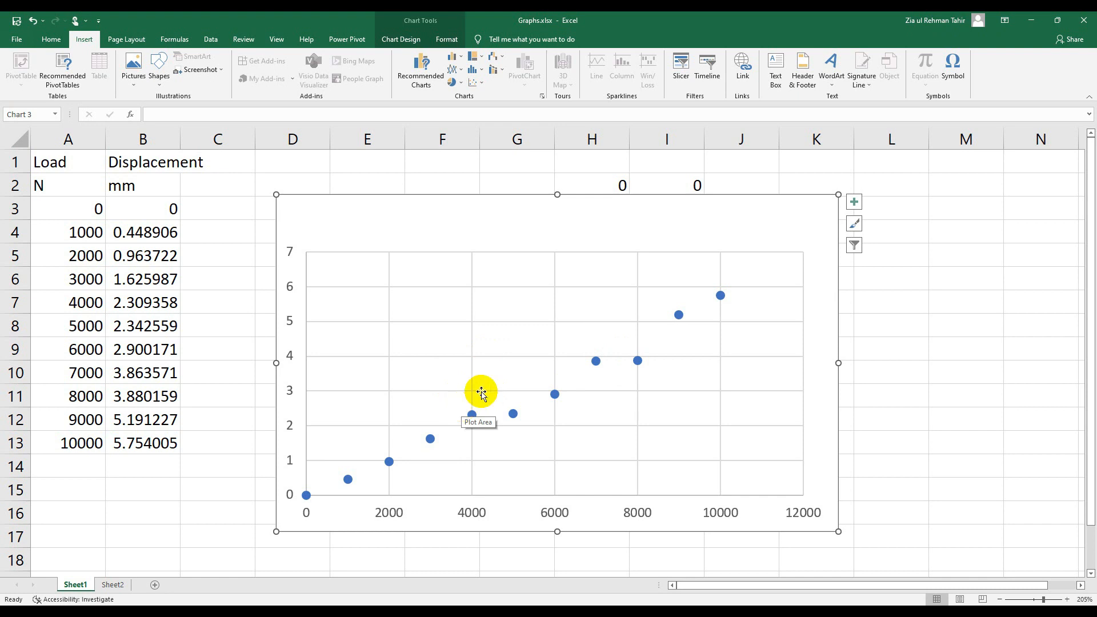
# Enter Load Displacement in cell D1 as the text for the linked series name.
pyautogui.click(299, 163)
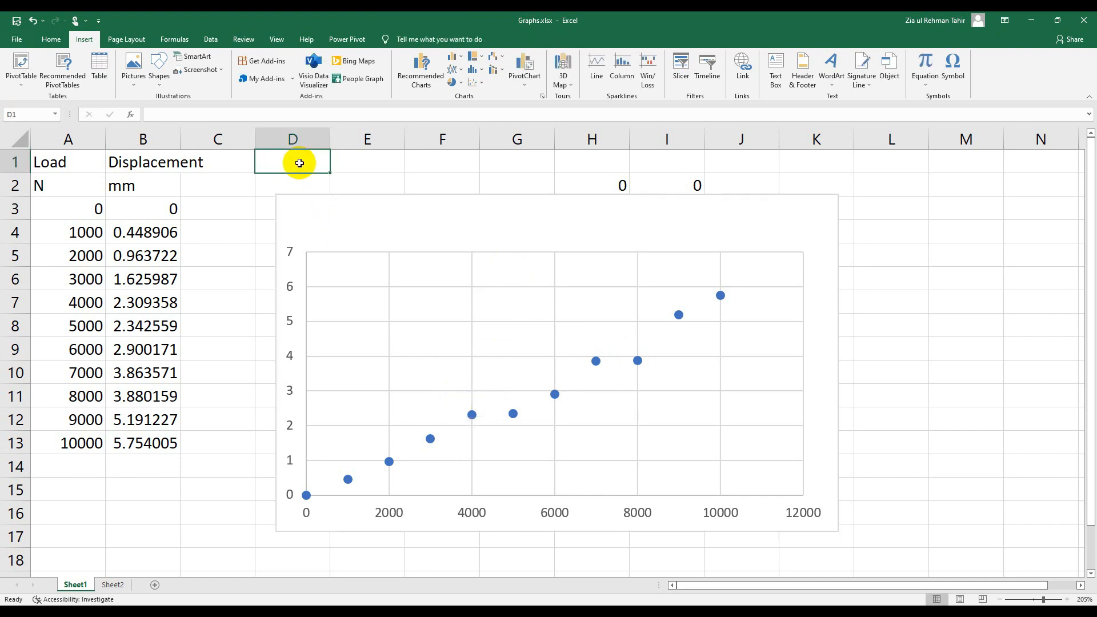
pyautogui.write('Load Displacement')
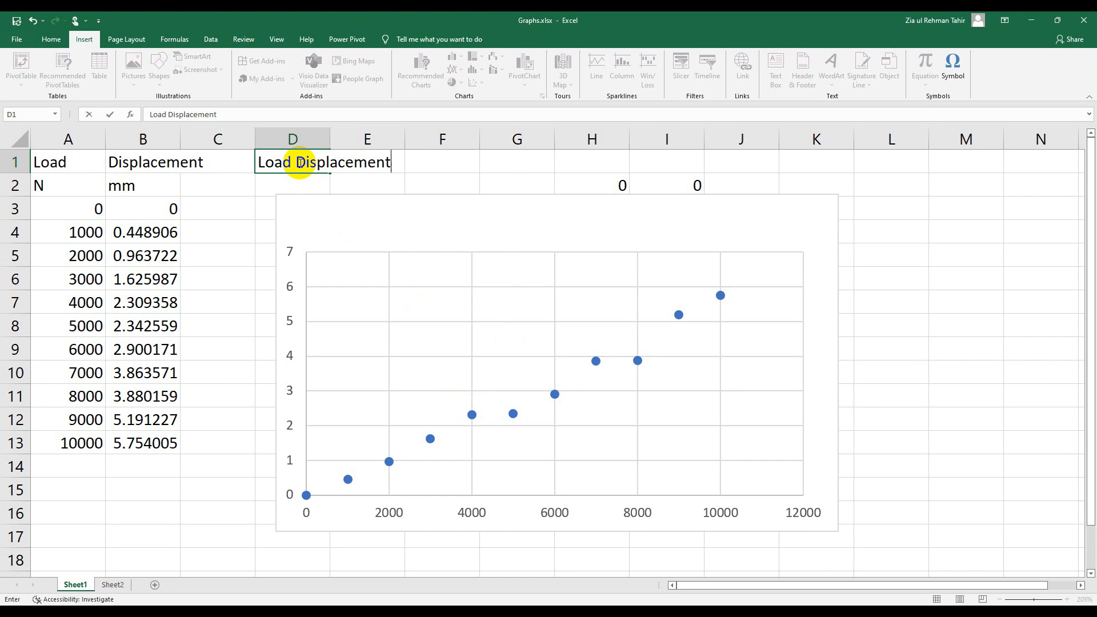
pyautogui.press('Return')
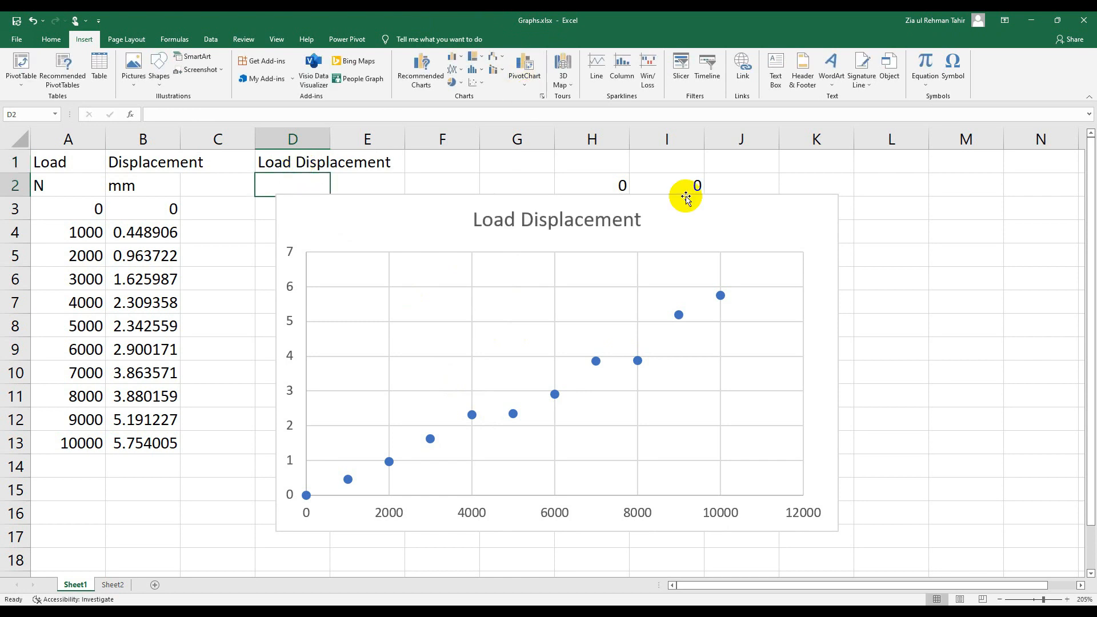
pyautogui.click(559, 222)
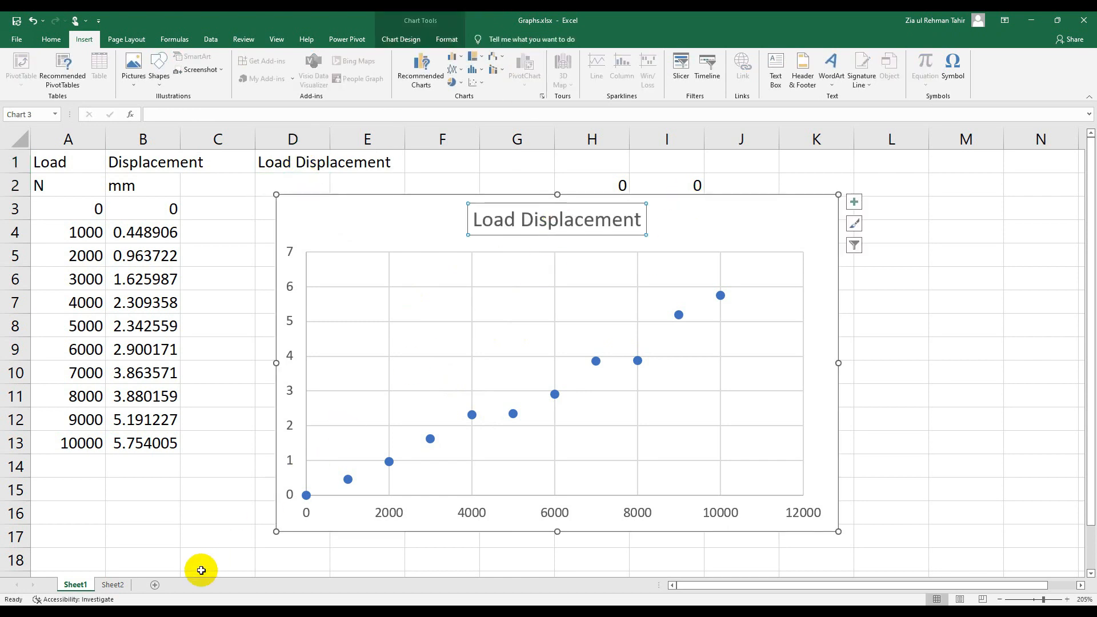
pyautogui.click(230, 518)
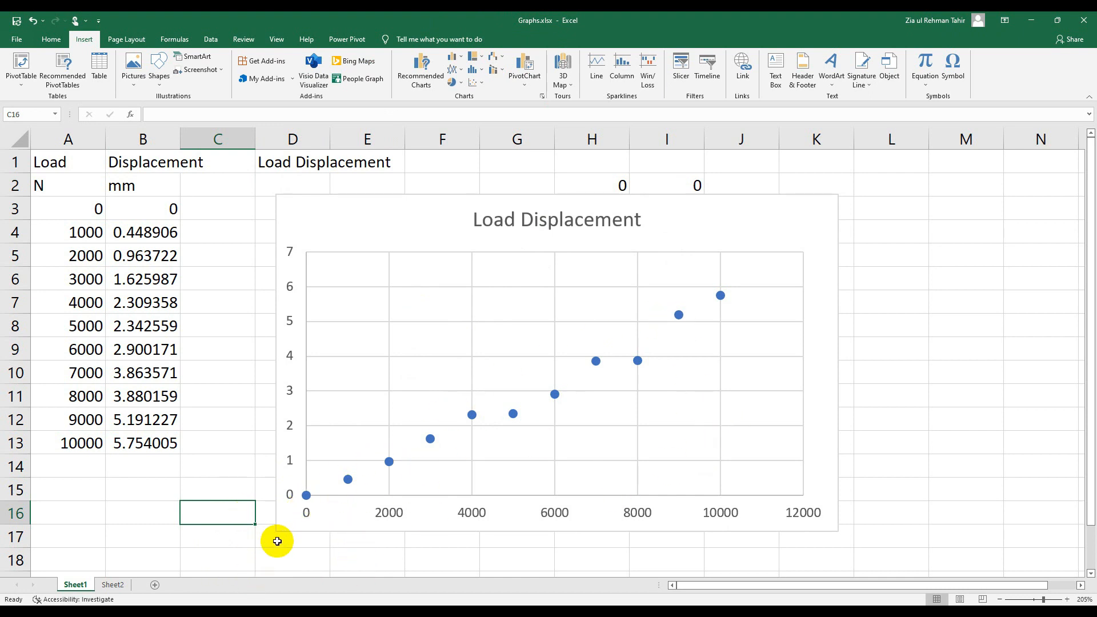
pyautogui.click(287, 516)
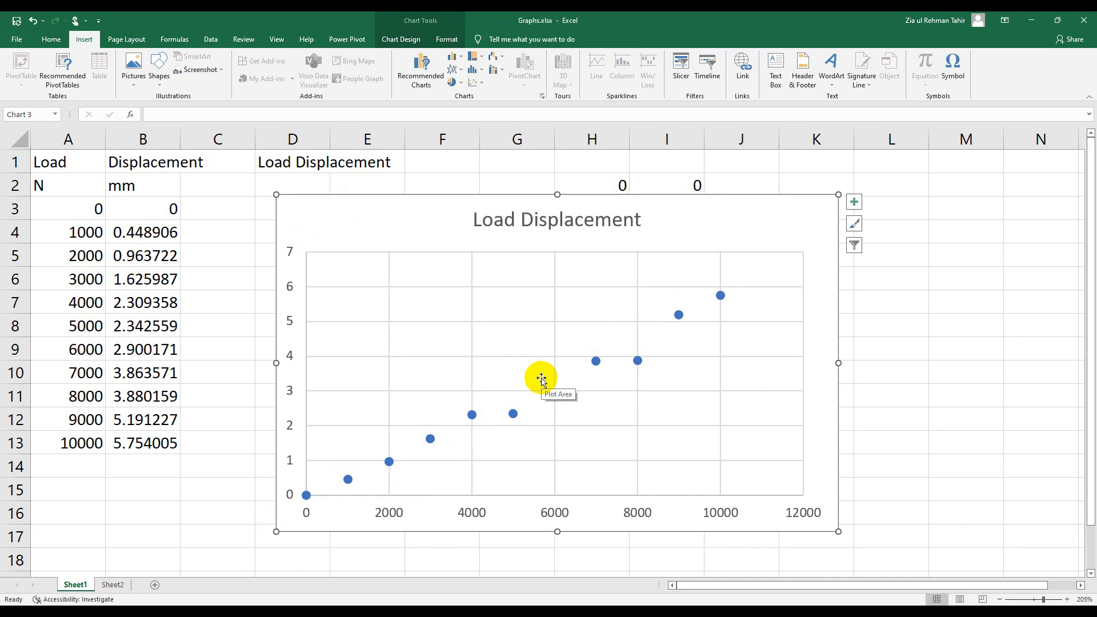
# Insert a markers-only scatter chart from the data in A3:B13 and move it off the existing chart.
pyautogui.click(70, 206)
pyautogui.moveTo(56, 204); pyautogui.dragTo(108, 436)
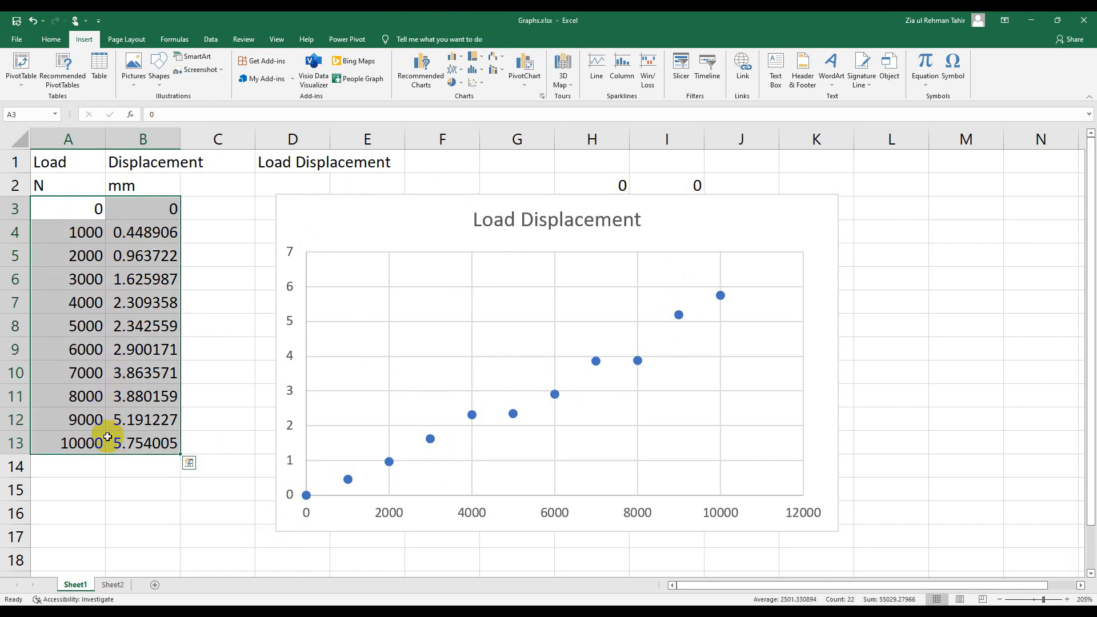
pyautogui.click(476, 85)
pyautogui.click(480, 116)
pyautogui.moveTo(329, 223); pyautogui.dragTo(401, 254)
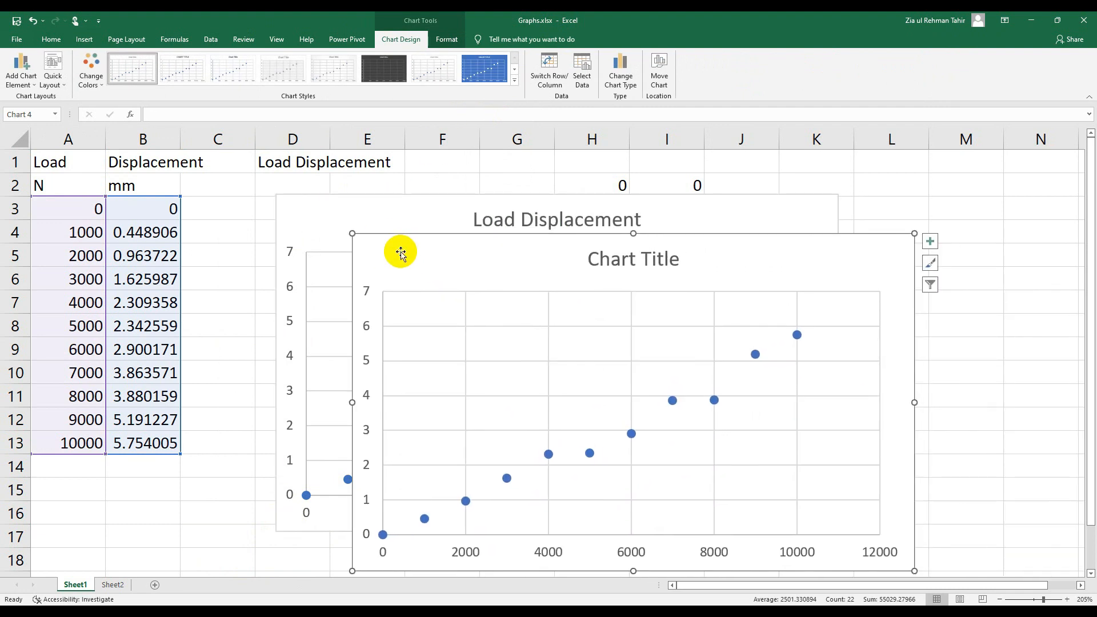
# Delete the older Load Displacement chart and move the new scatter chart next to the data table, starting at column D.
pyautogui.click(310, 220)
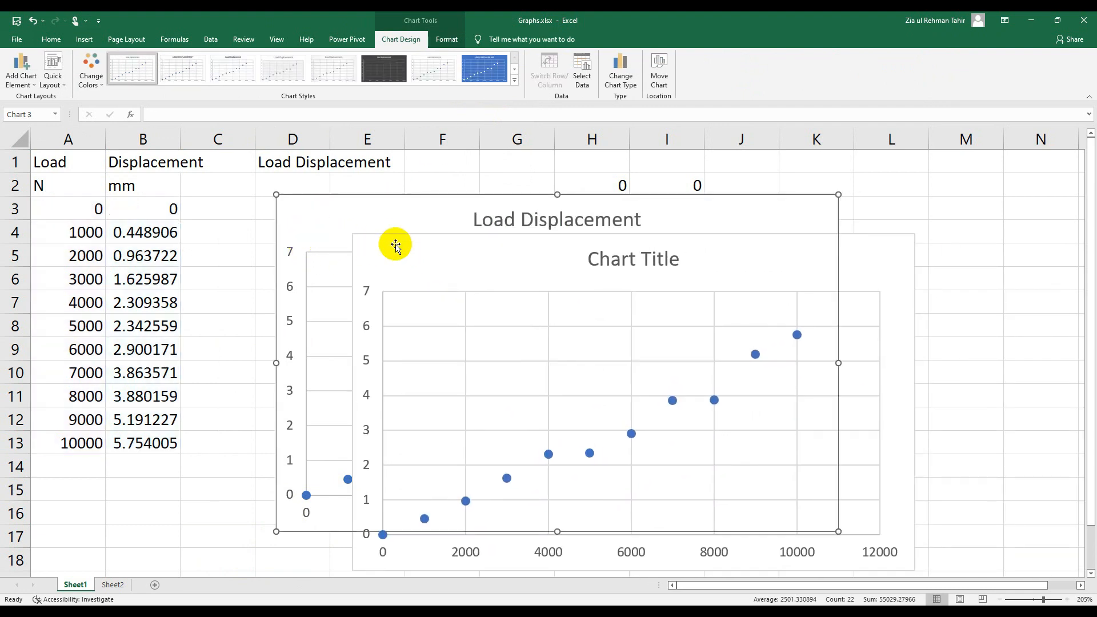
pyautogui.press('Delete')
pyautogui.moveTo(395, 256); pyautogui.dragTo(299, 210)
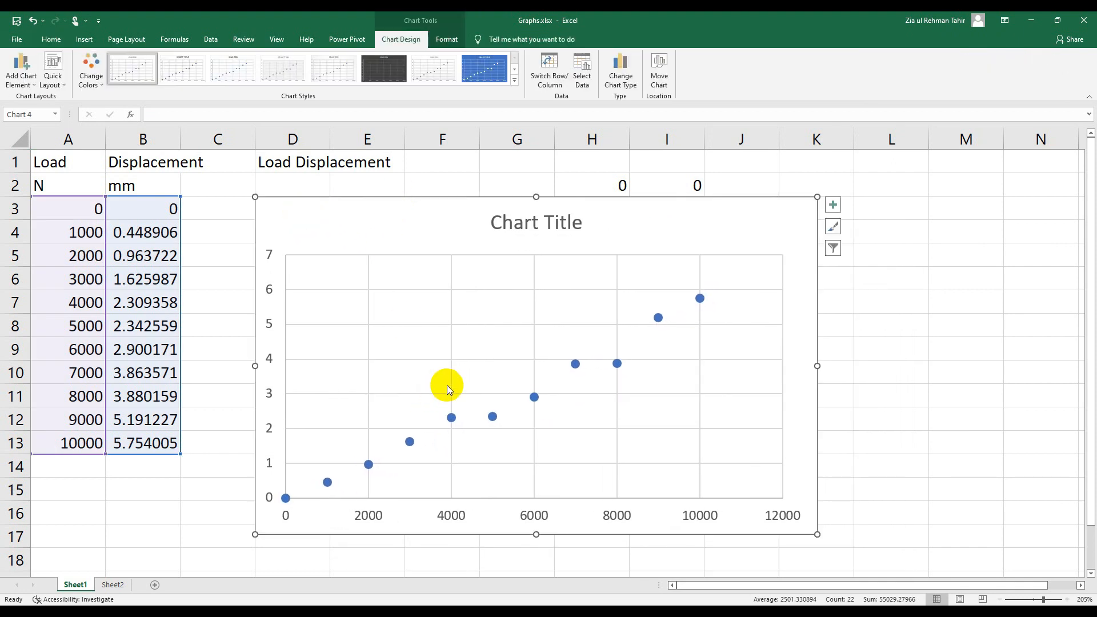
# Switch to Word to view the Line Graph in MS Excel topic outline.
pyautogui.hotkey('alt', 'Tab')
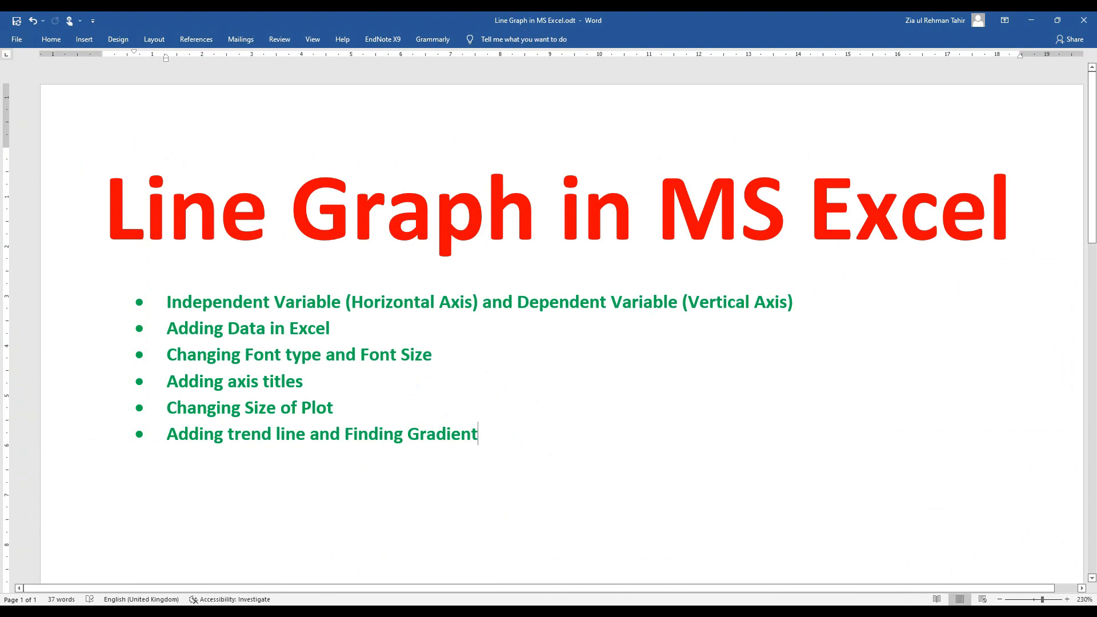
# Switch back to the Excel workbook and set the whole scatter chart's font color to Automatic black.
pyautogui.hotkey('alt', 'Tab')
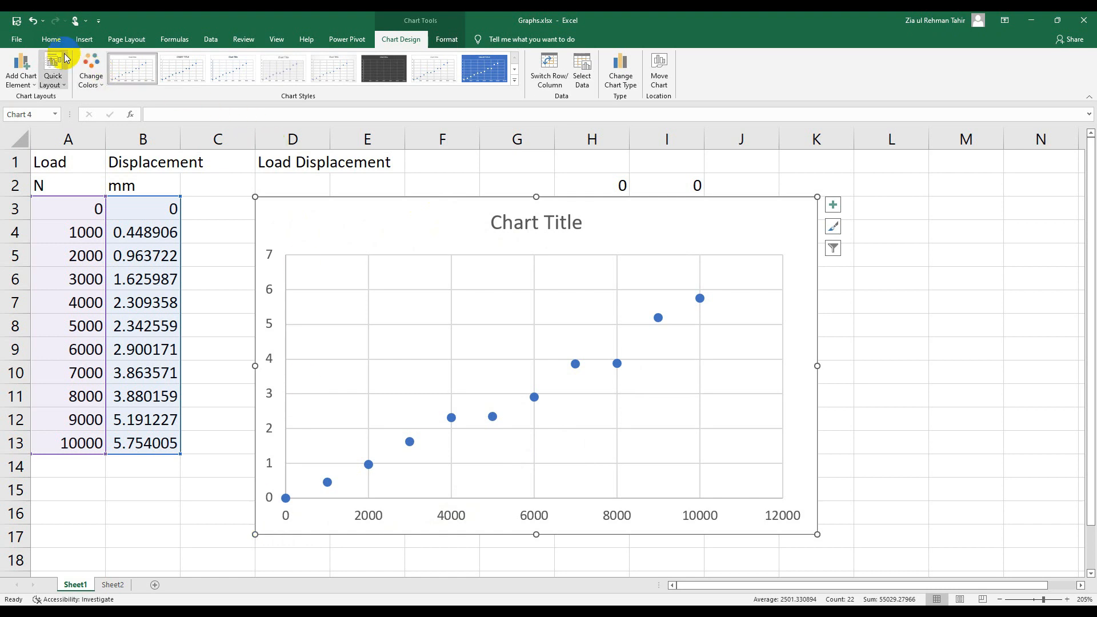
pyautogui.click(51, 39)
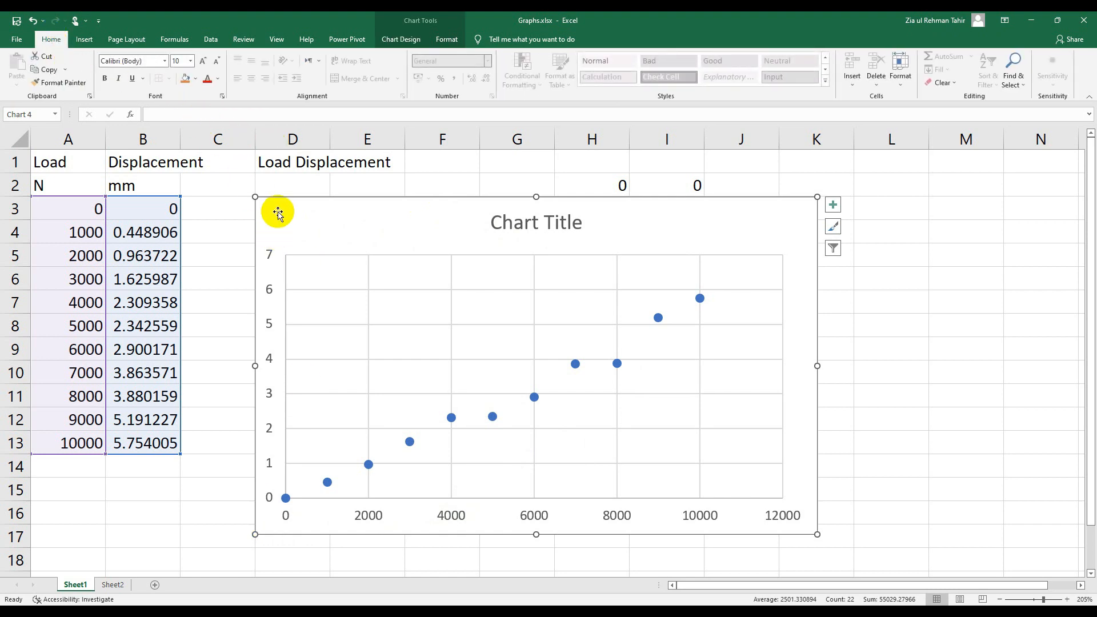
pyautogui.click(200, 504)
pyautogui.click(300, 211)
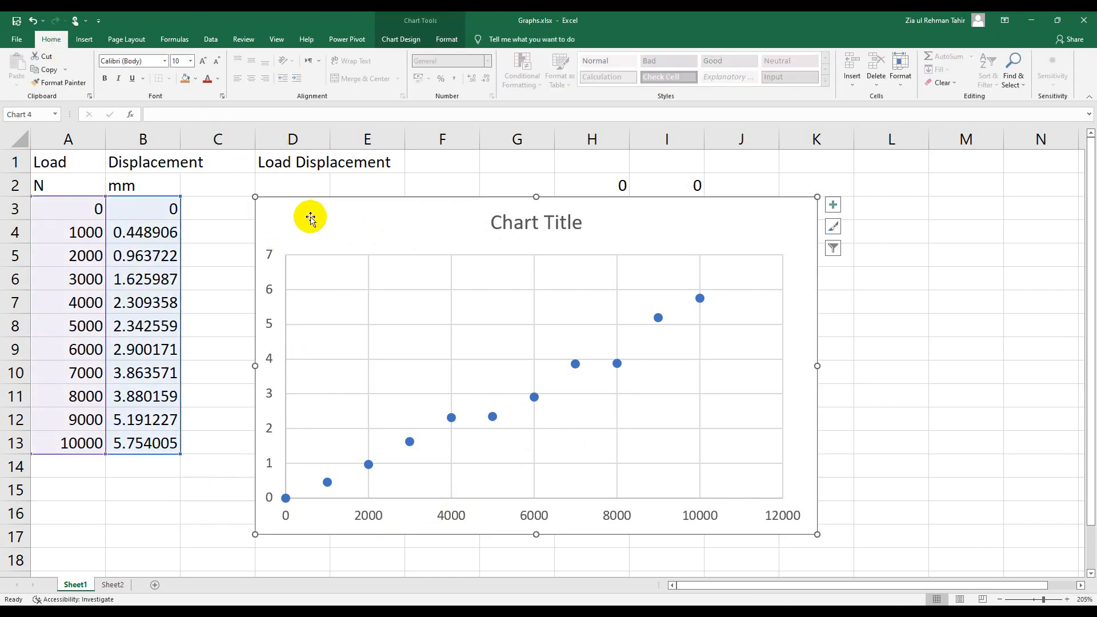
pyautogui.click(218, 79)
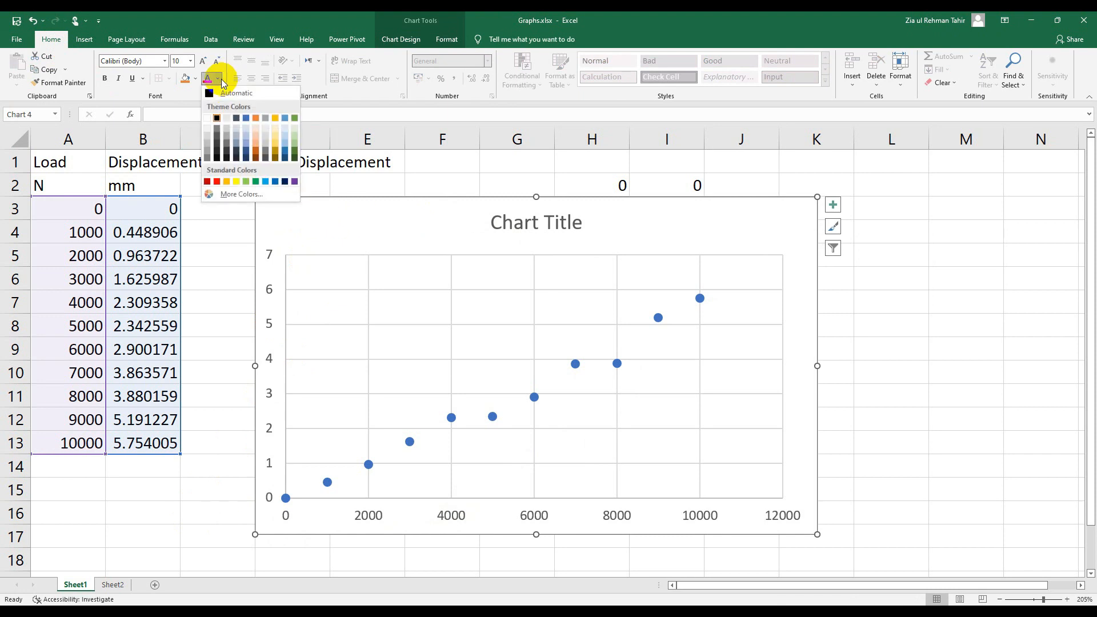
pyautogui.click(220, 90)
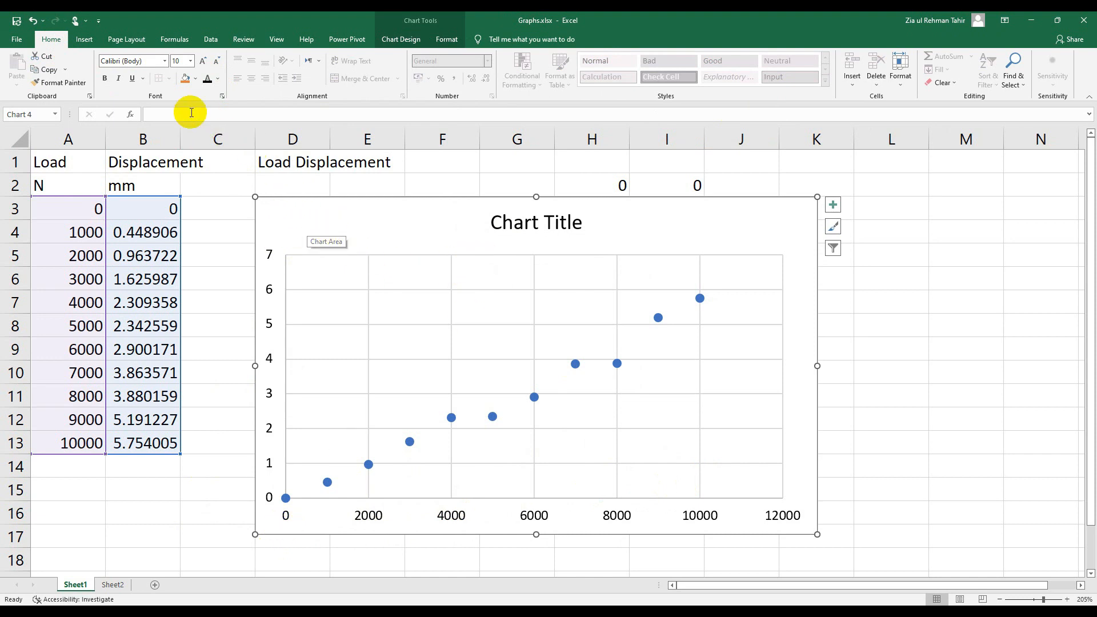
# Set the font of all text in the scatter chart to Times New Roman.
pyautogui.click(147, 60)
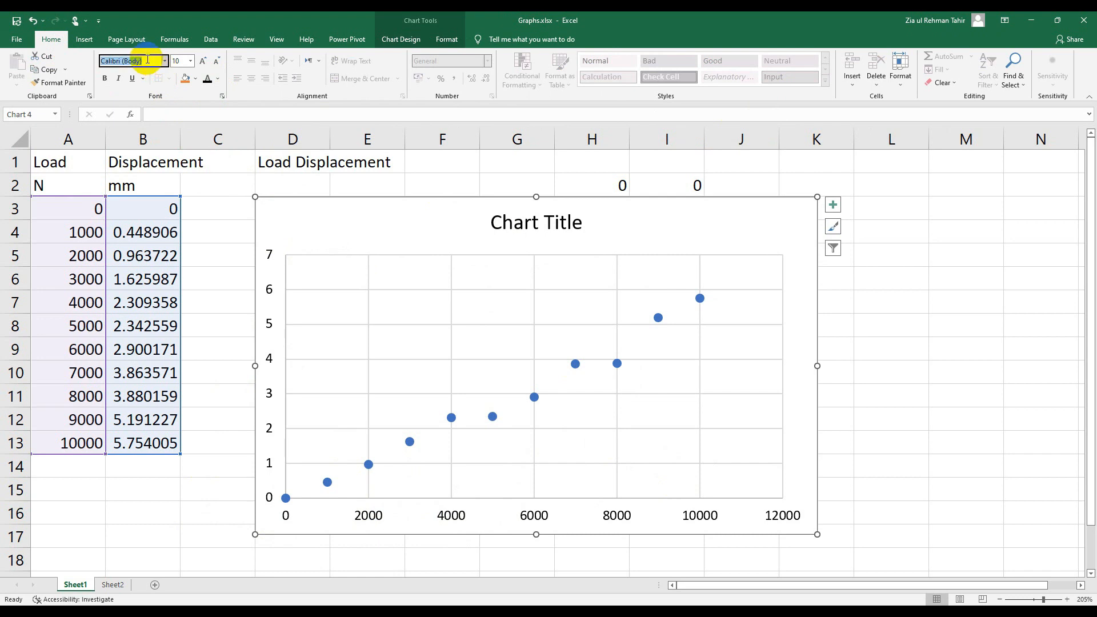
pyautogui.write('Times New Roman')
pyautogui.press('Return')
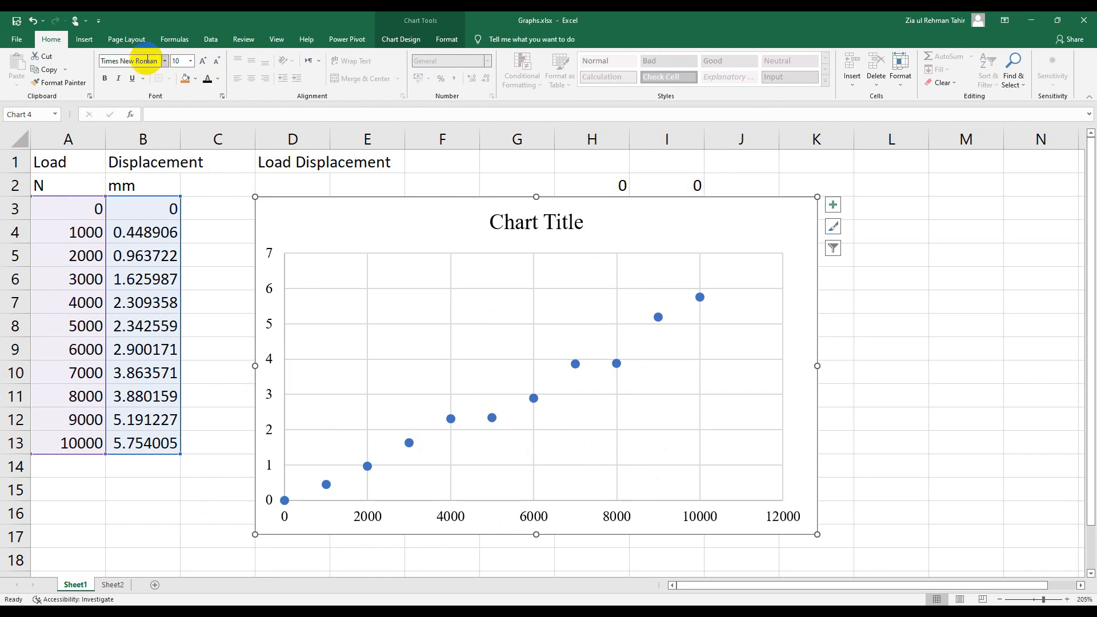
pyautogui.doubleClick(564, 226)
pyautogui.click(710, 213)
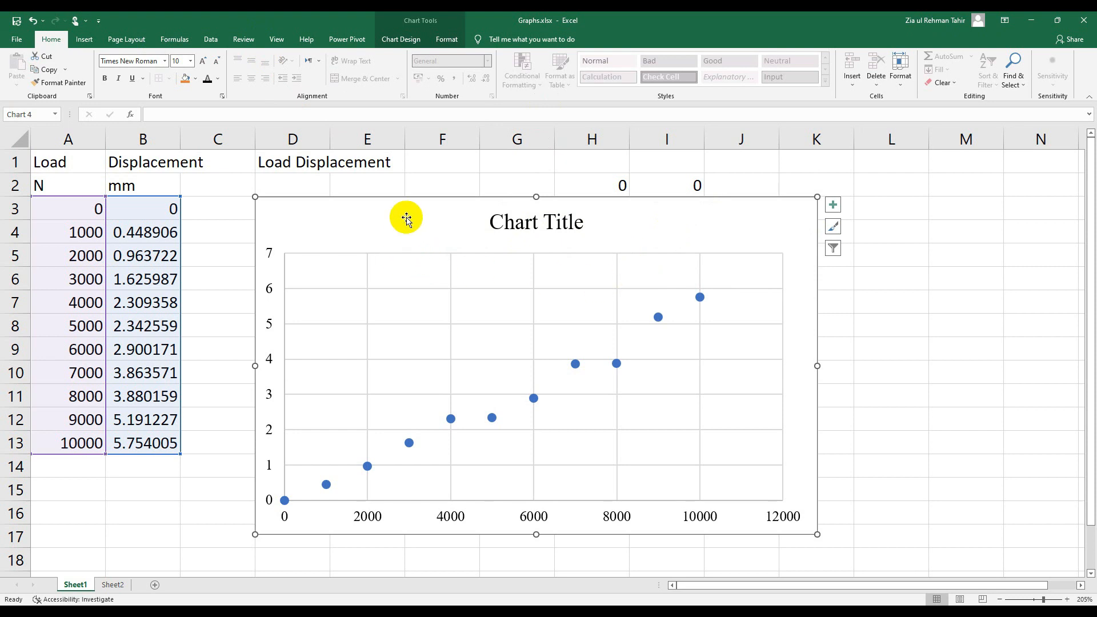
# Enlarge the plot area toward the upper-right corner so that it fills most of the chart area.
pyautogui.click(575, 264)
pyautogui.moveTo(782, 252); pyautogui.dragTo(879, 155)
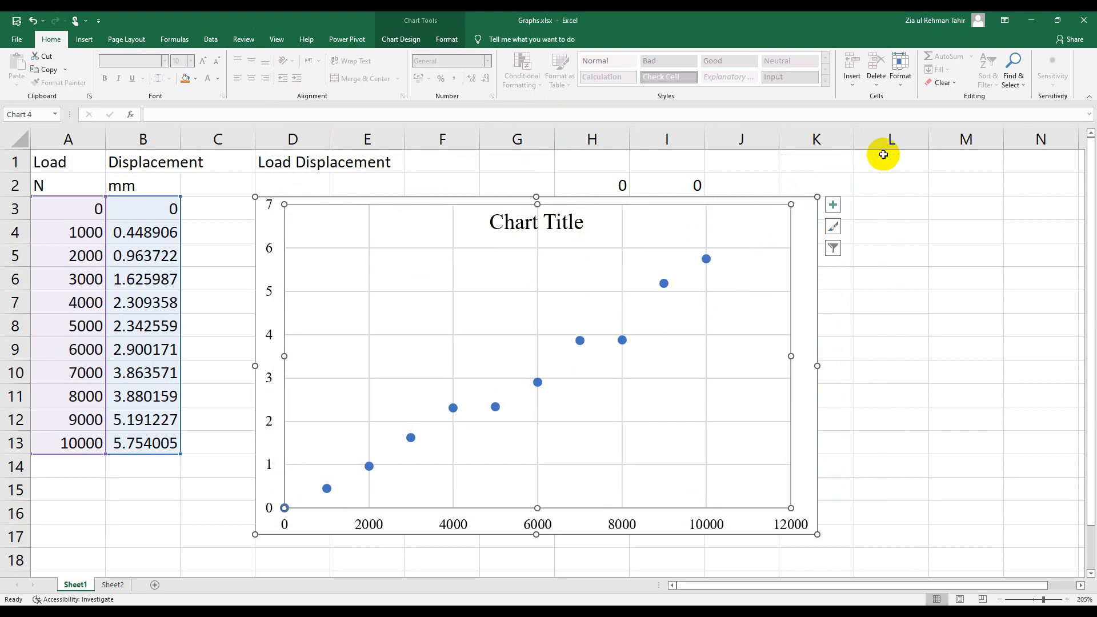
pyautogui.click(266, 530)
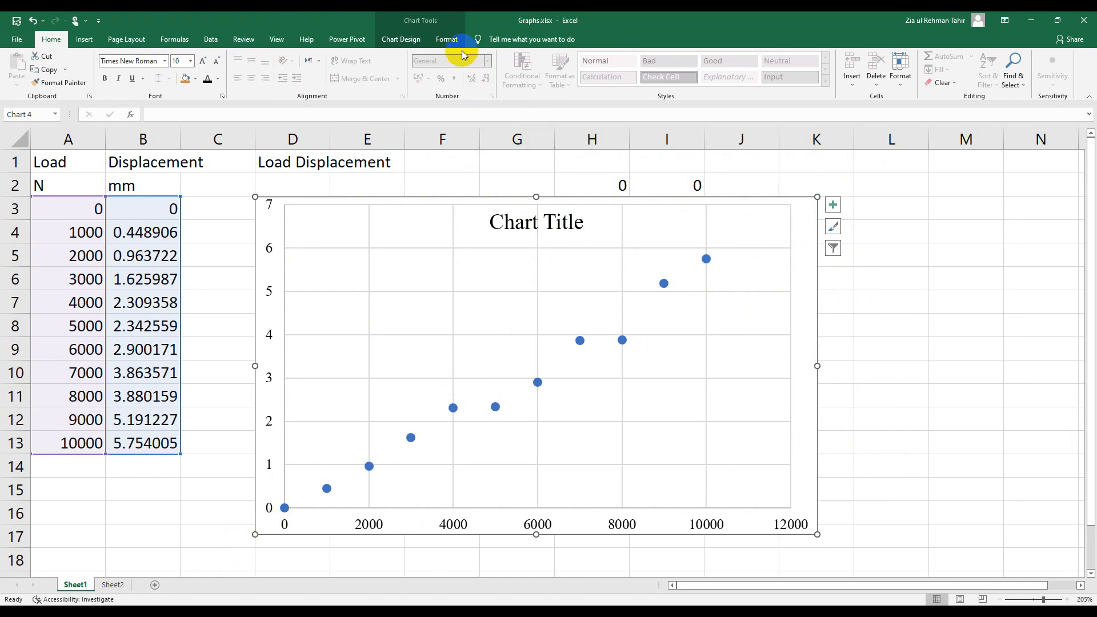
# Enter the chart size notes 12 cm and 8 cm in L3:M3, and 8 cm and 6 cm in L4:M4.
pyautogui.click(892, 203)
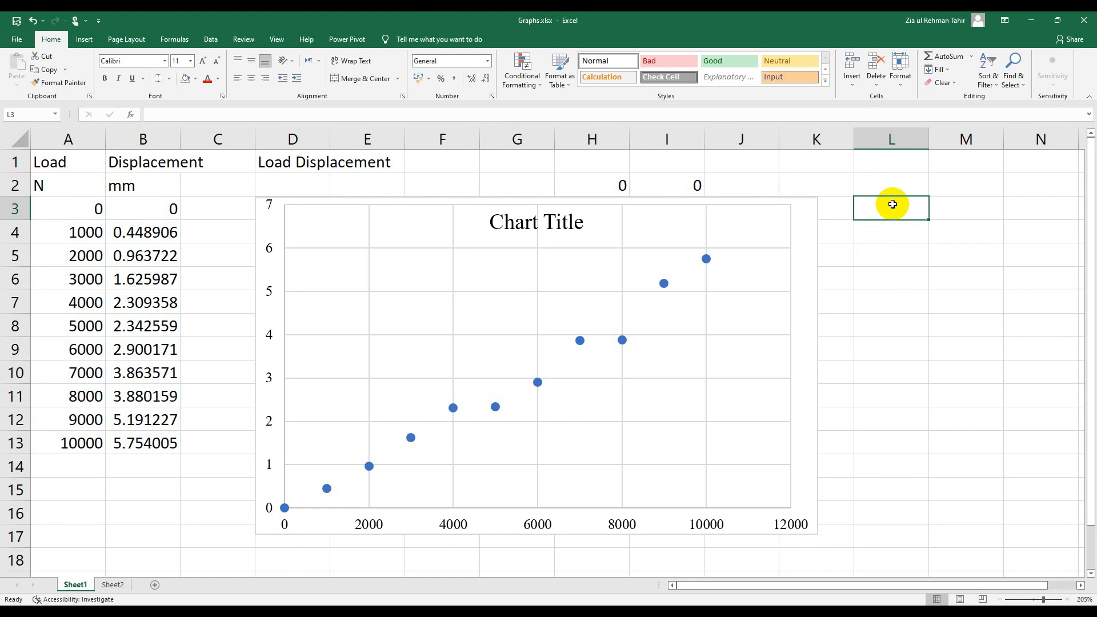
pyautogui.write('12')
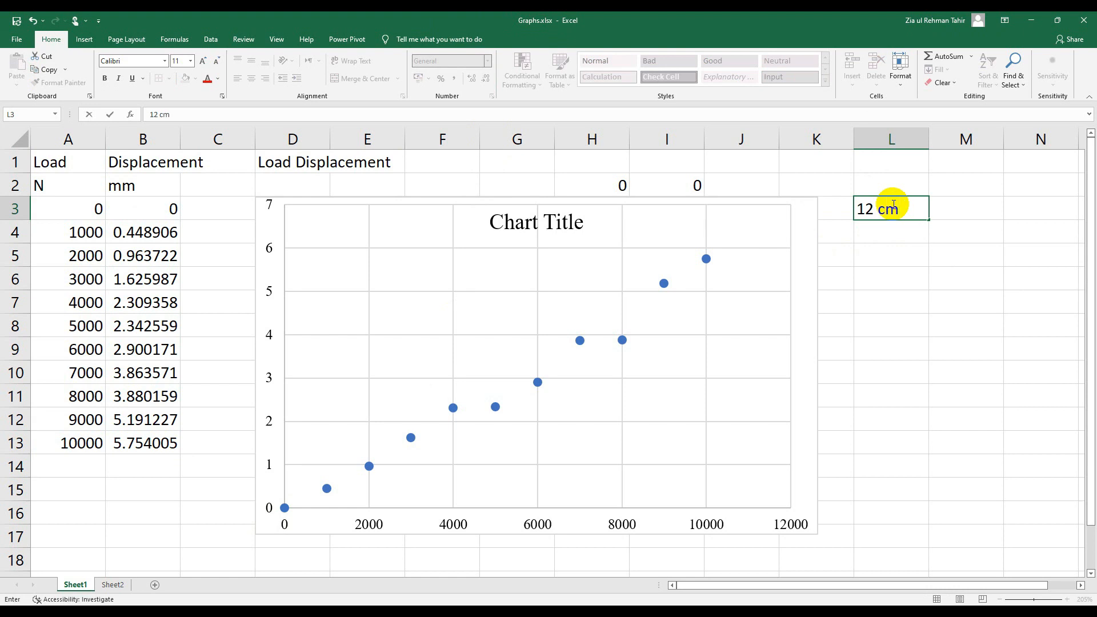
pyautogui.press('Tab')
pyautogui.write('8')
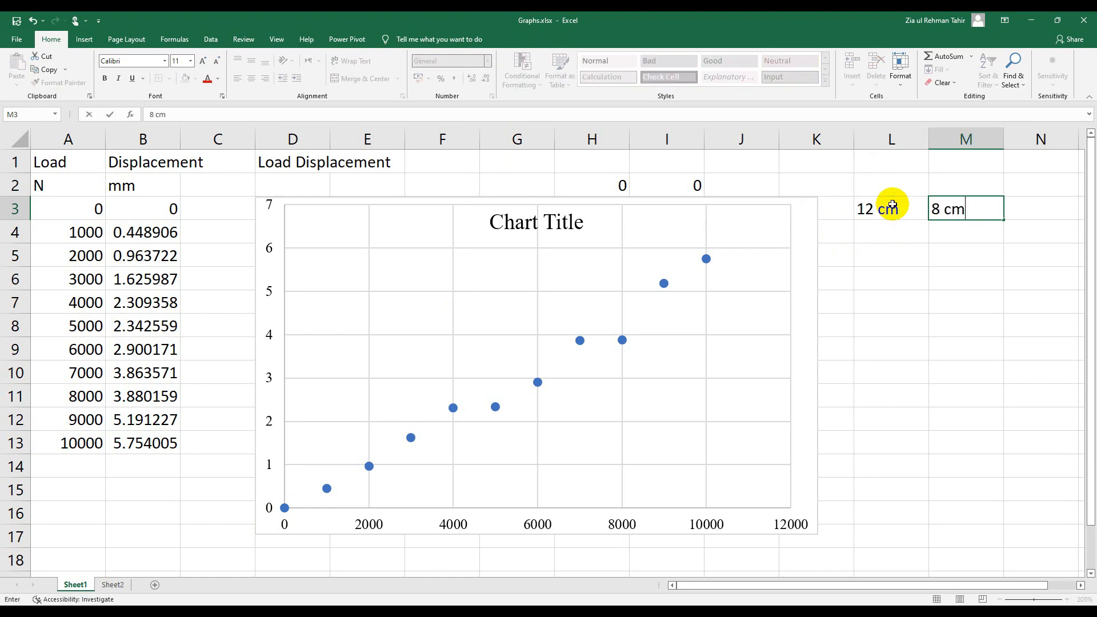
pyautogui.press('Return')
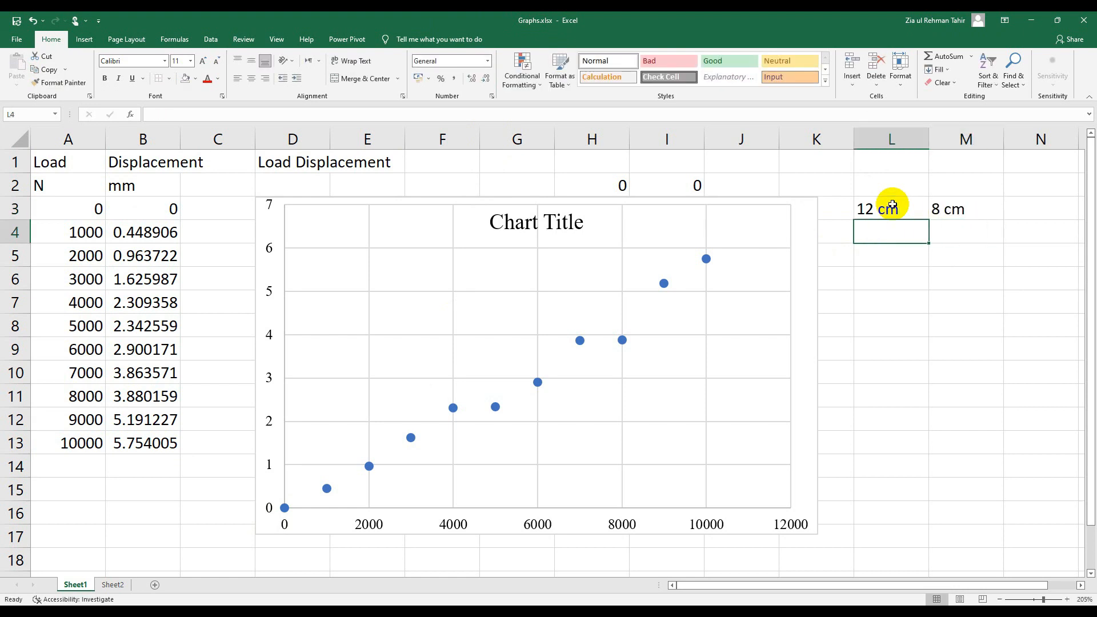
pyautogui.write('8')
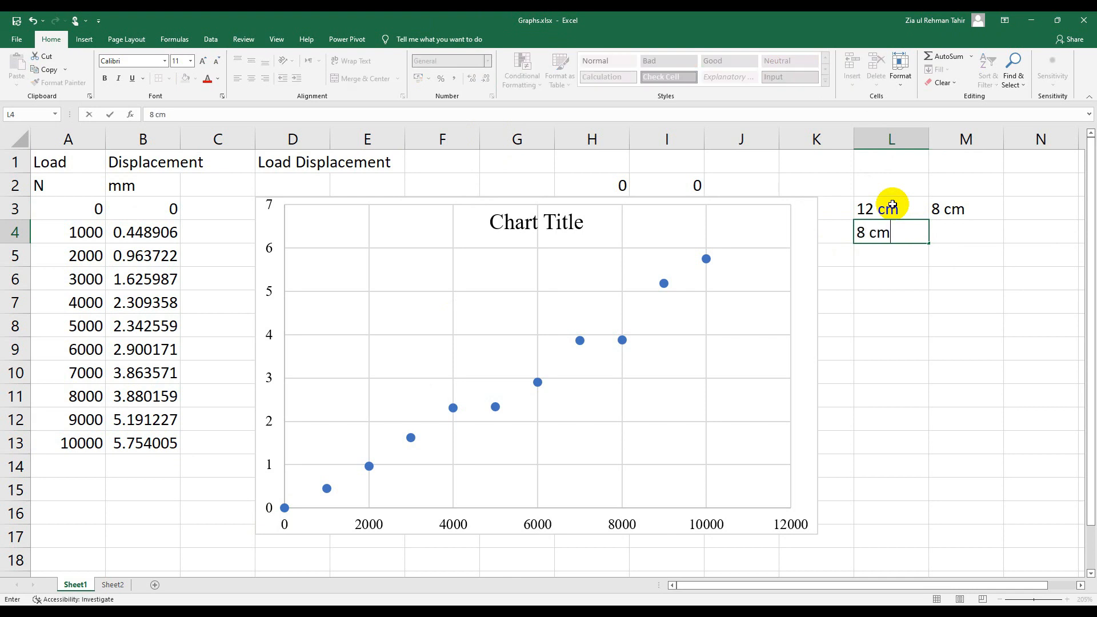
pyautogui.press('Tab')
pyautogui.write('6')
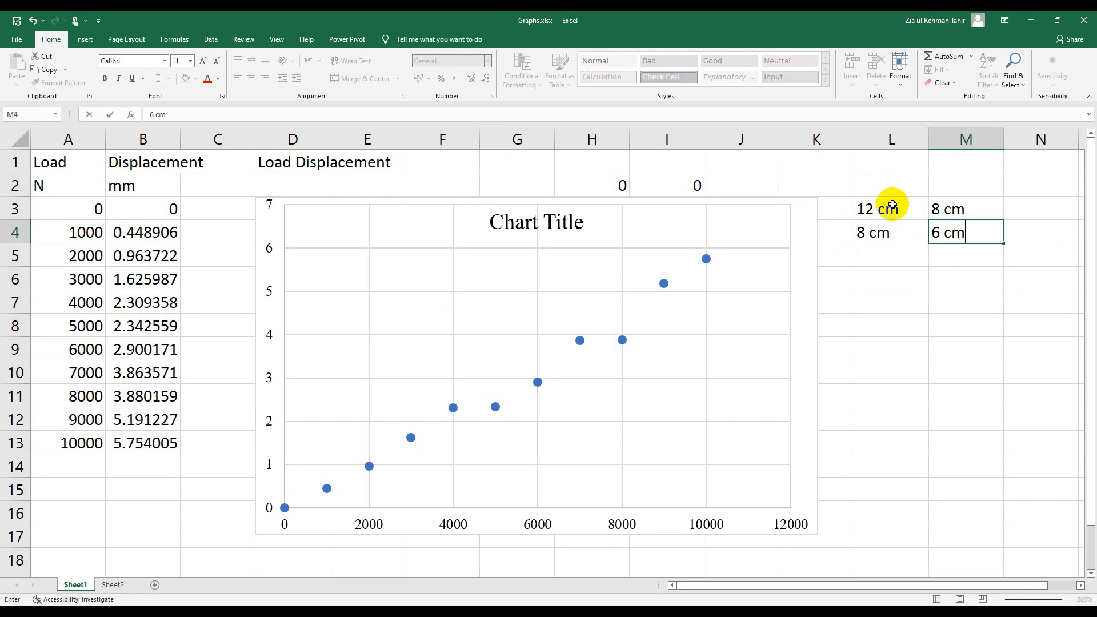
pyautogui.press('Return')
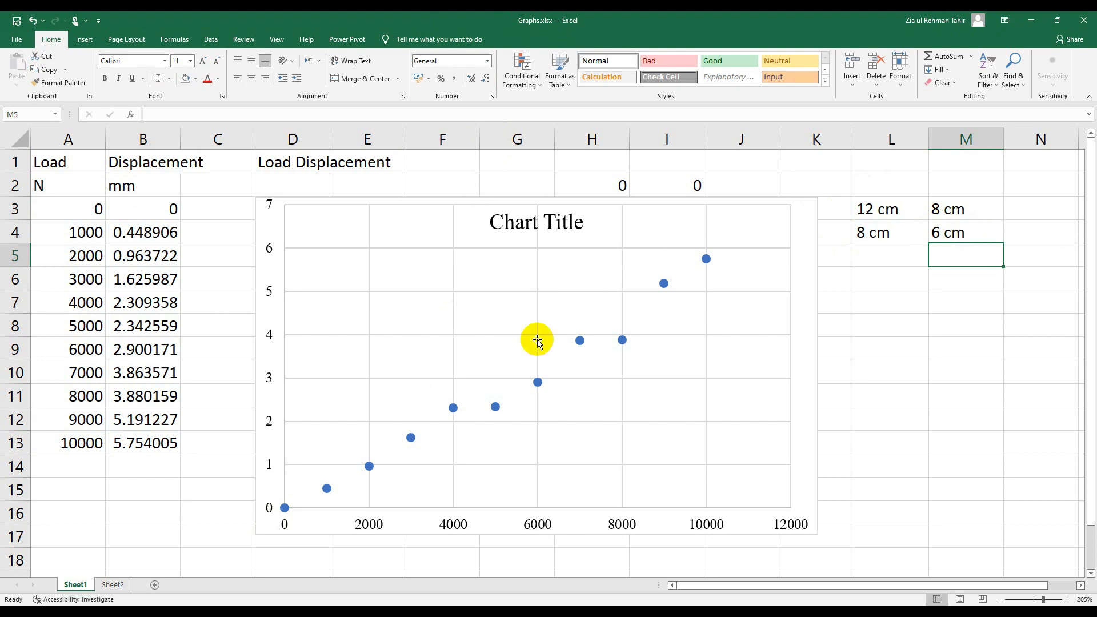
# Enter the font size notes 10 pt in cell N3 and 8 pt in cell N4.
pyautogui.click(268, 532)
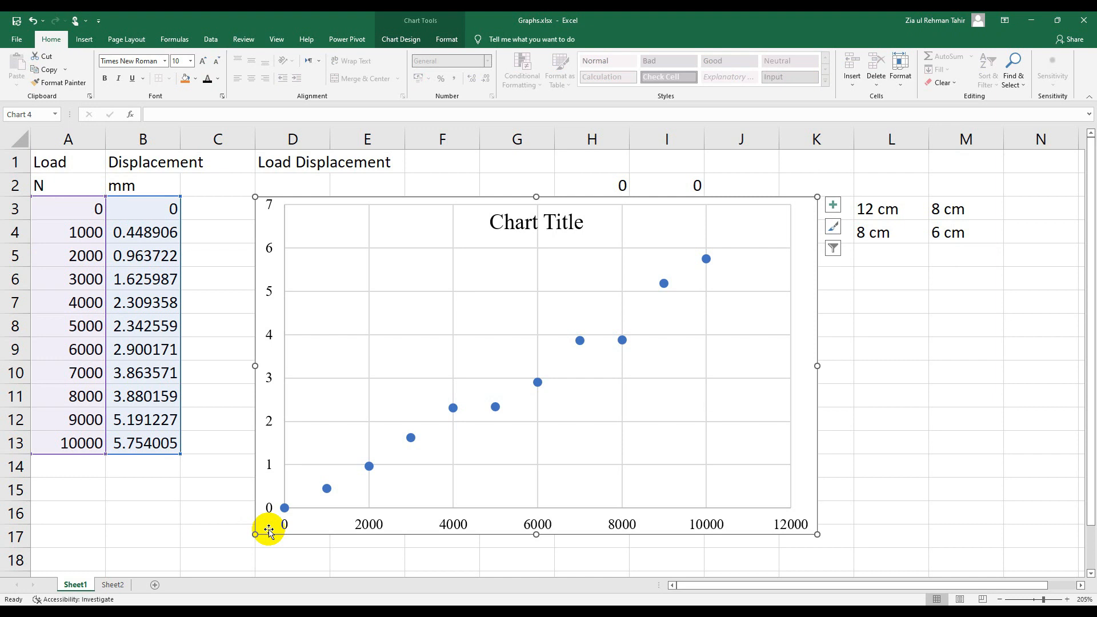
pyautogui.click(1022, 211)
pyautogui.write('10')
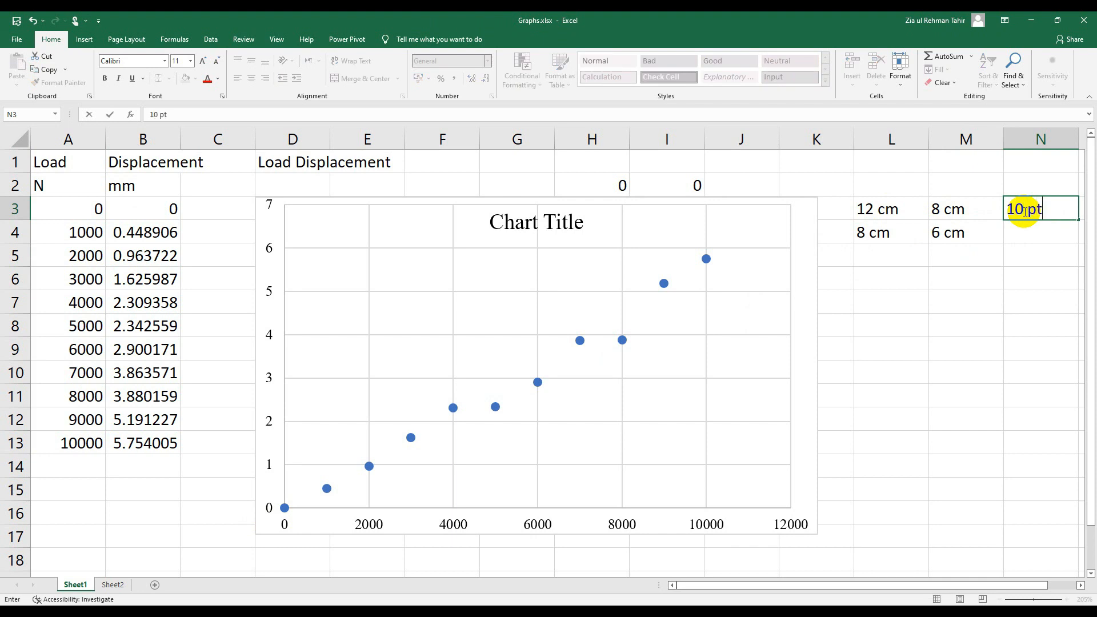
pyautogui.press('Return')
pyautogui.write('8')
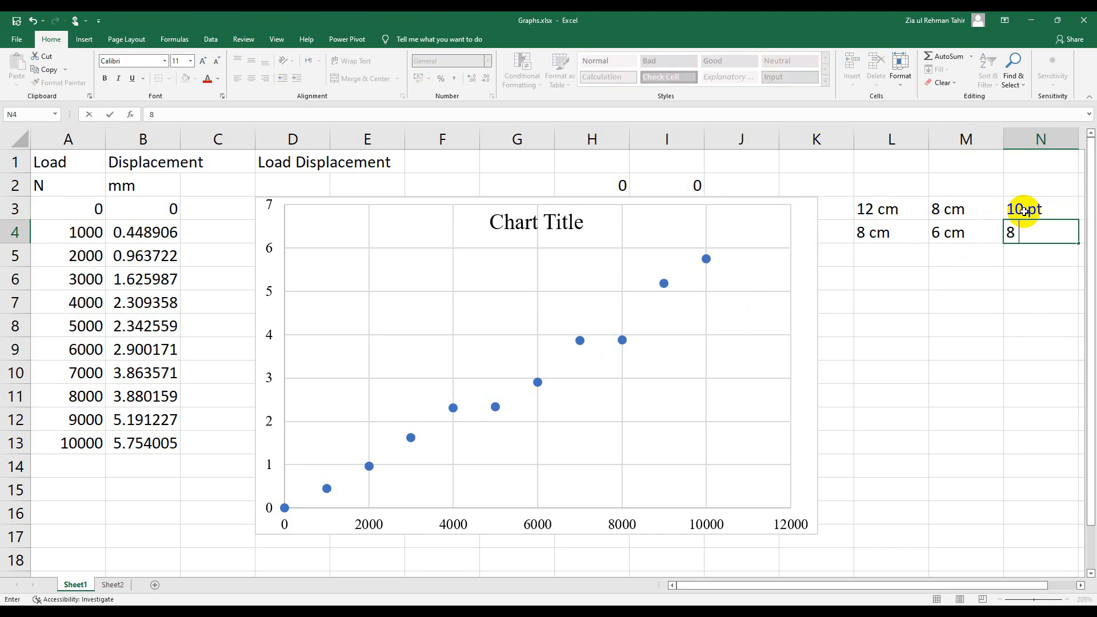
pyautogui.write(' pt')
pyautogui.press('Return')
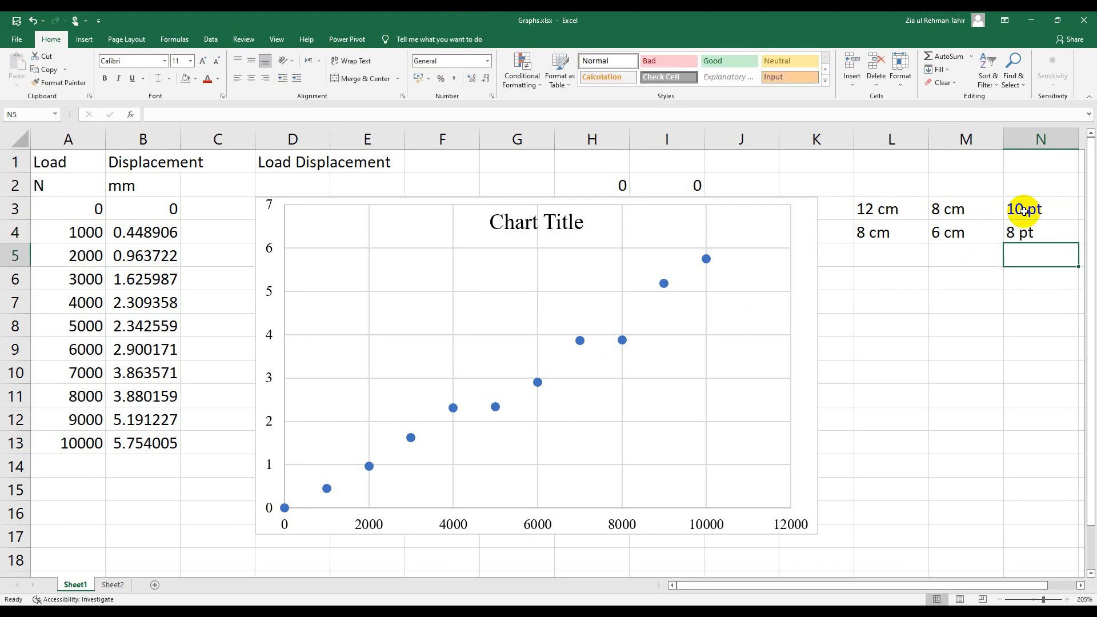
# Set the scatter chart's width to 12 cm and its height to 8 cm.
pyautogui.click(800, 489)
pyautogui.click(447, 39)
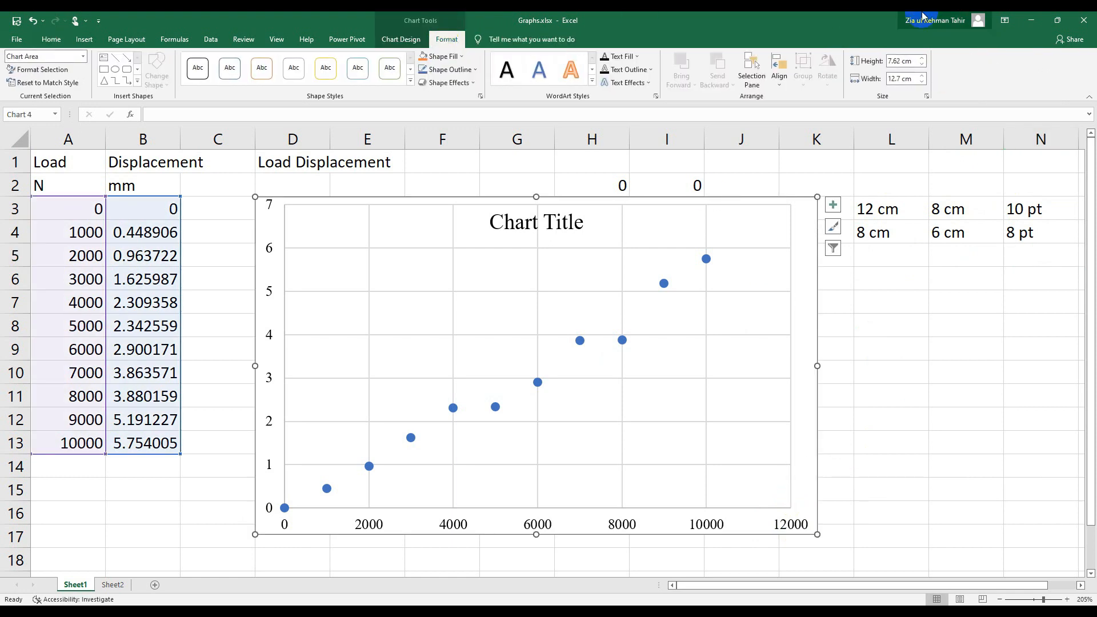
pyautogui.click(907, 78)
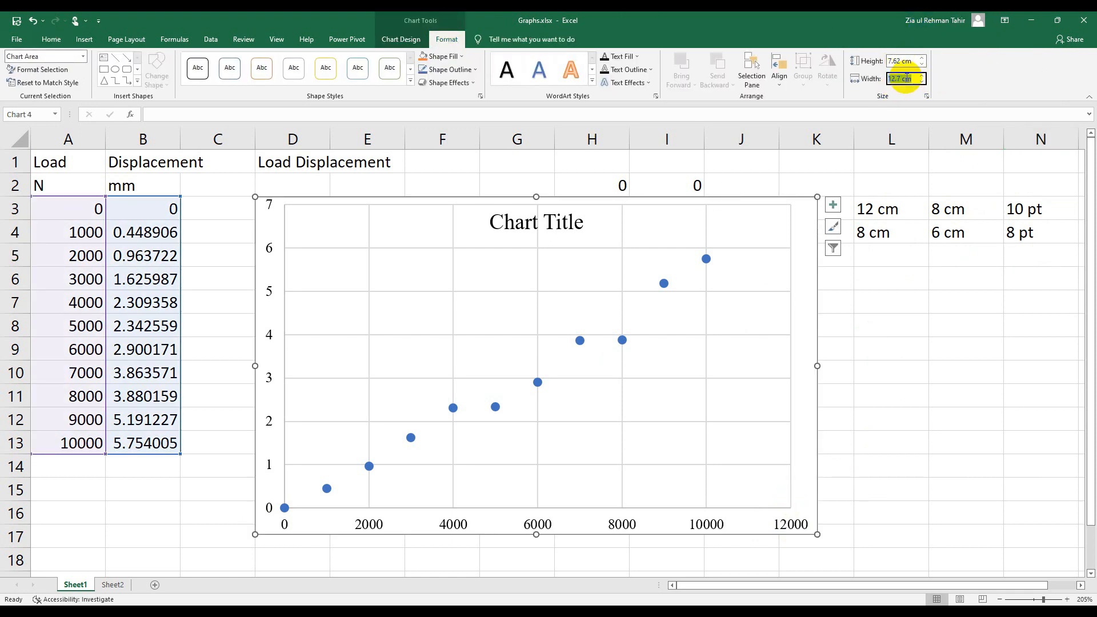
pyautogui.write('12')
pyautogui.press('Return')
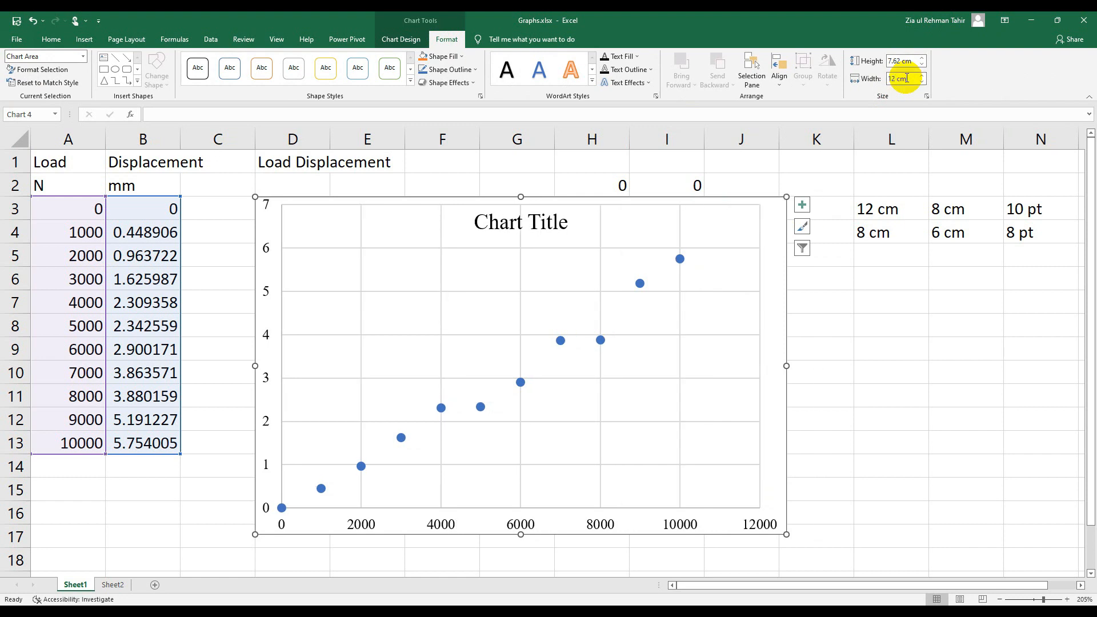
pyautogui.click(907, 61)
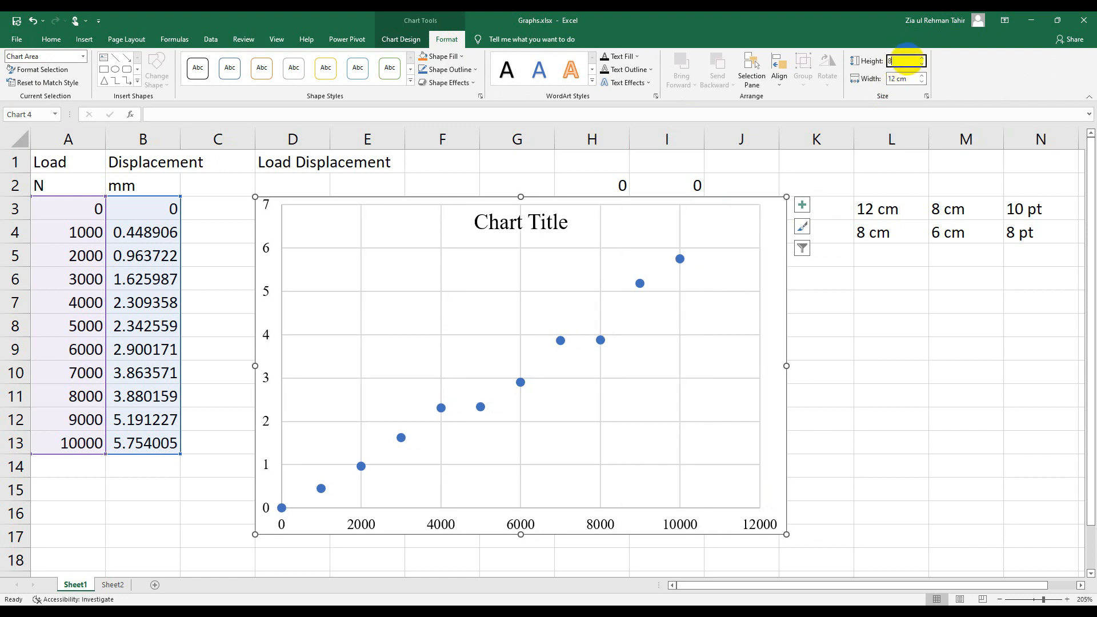
pyautogui.press('Return')
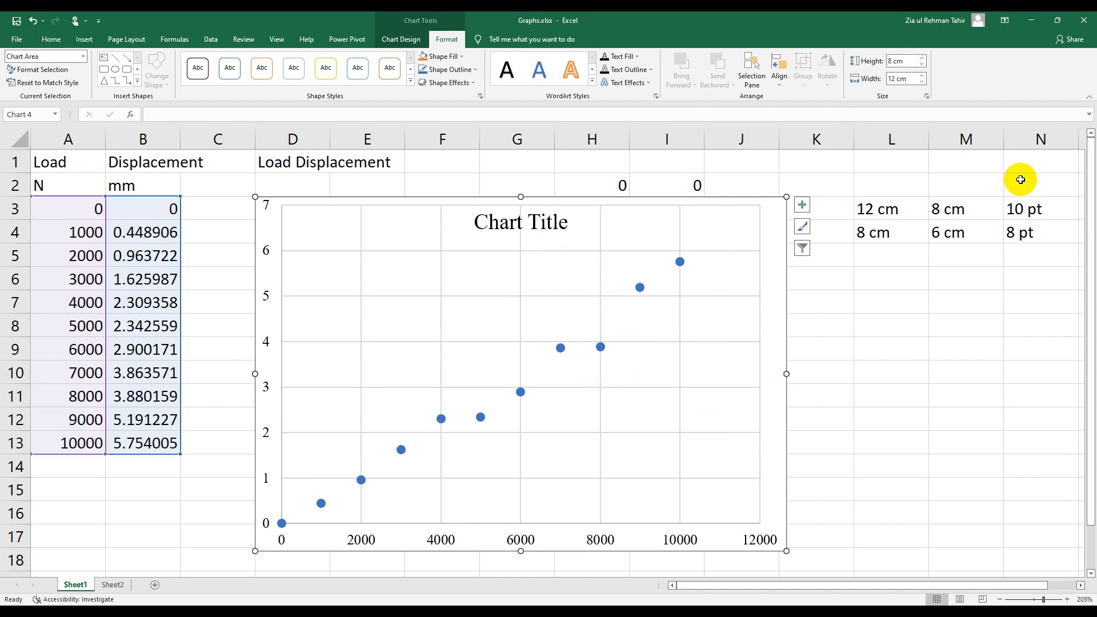
# Resize the scatter chart to the smaller format, 8 cm wide and 6 cm high.
pyautogui.click(904, 80)
pyautogui.write('8')
pyautogui.press('Return')
pyautogui.click(907, 61)
pyautogui.press('Return')
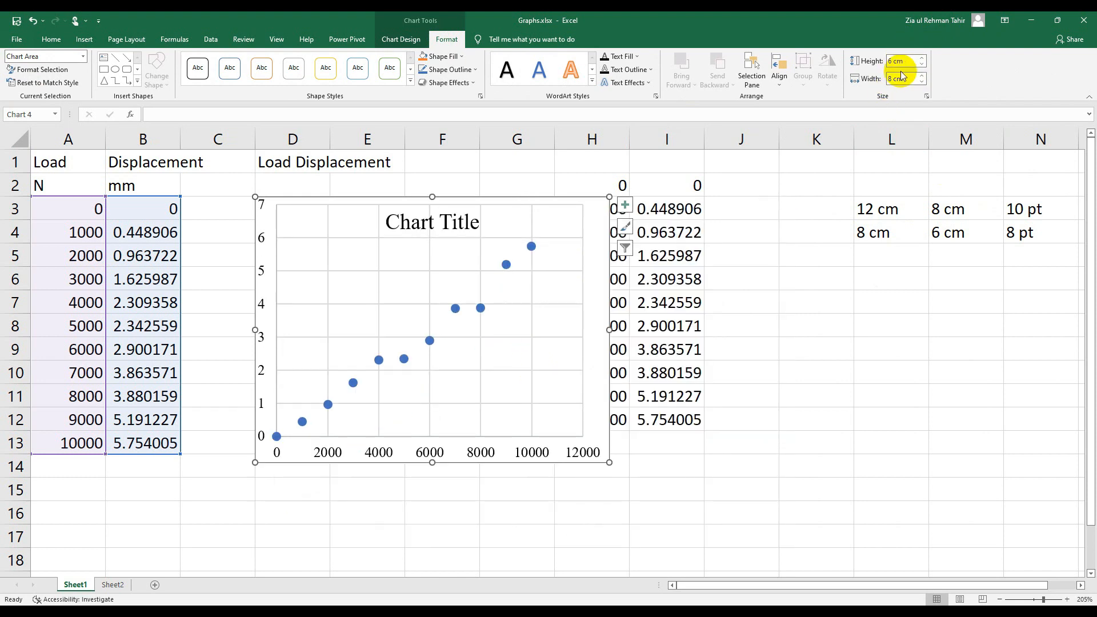
# Return the scatter chart to the larger format, 12 cm wide and 8 cm high.
pyautogui.click(908, 78)
pyautogui.write('12')
pyautogui.press('Return')
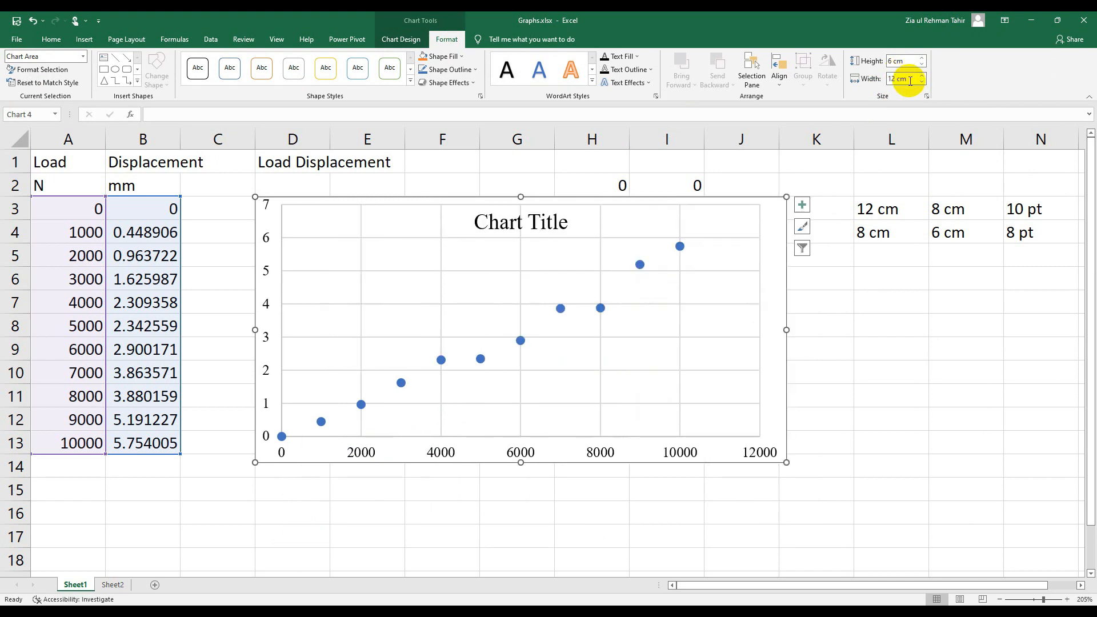
pyautogui.click(908, 61)
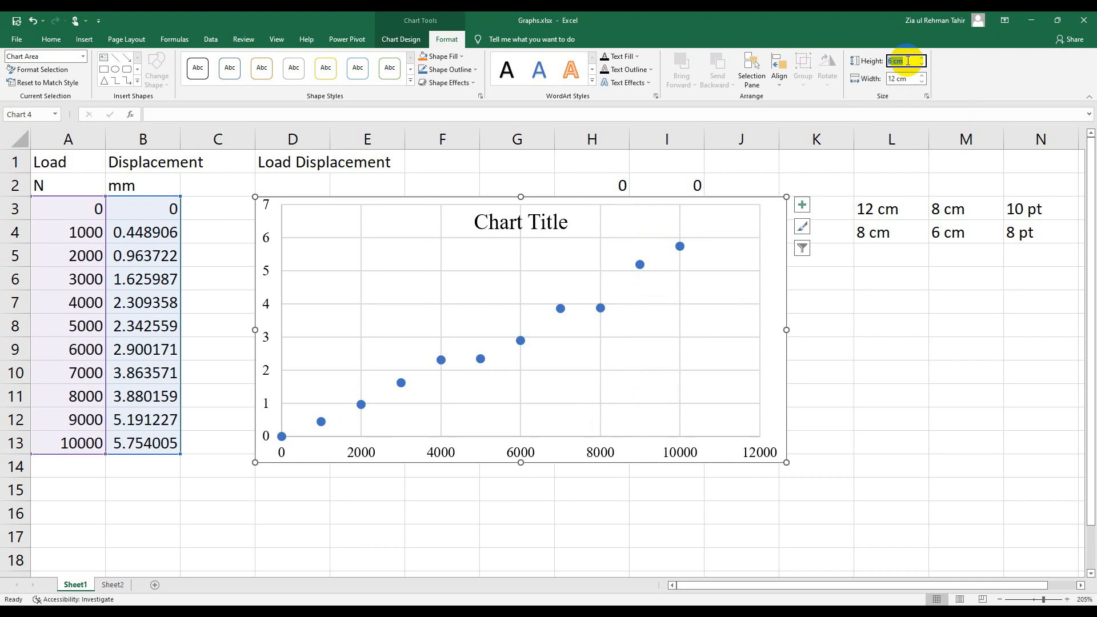
pyautogui.press('Return')
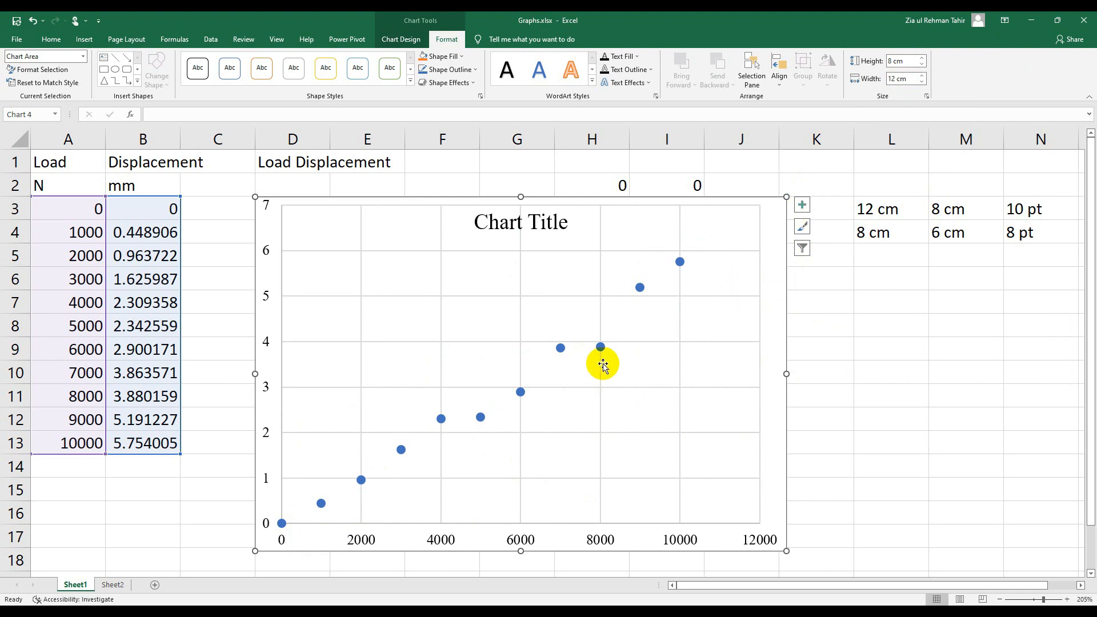
pyautogui.moveTo(768, 316); pyautogui.dragTo(767, 318)
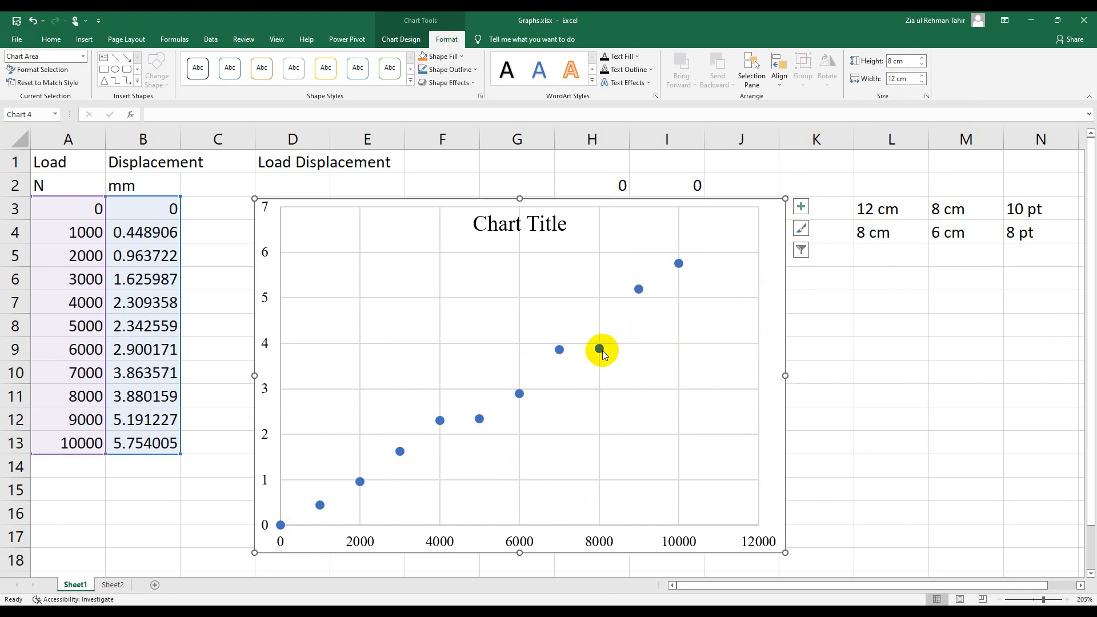
pyautogui.click(599, 350)
pyautogui.click(360, 350)
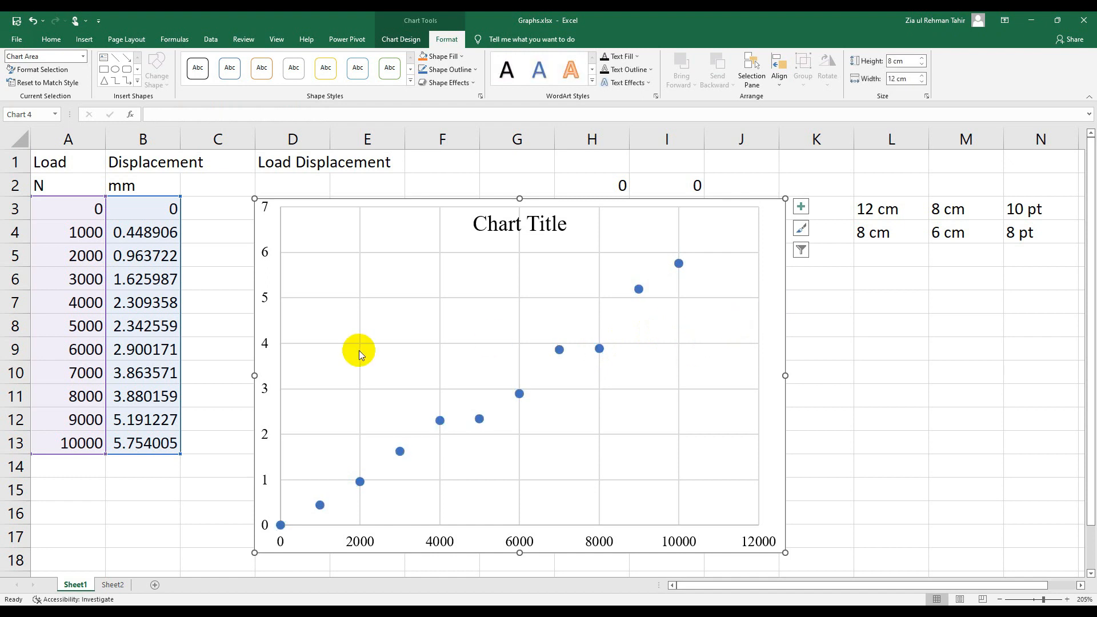
pyautogui.click(85, 41)
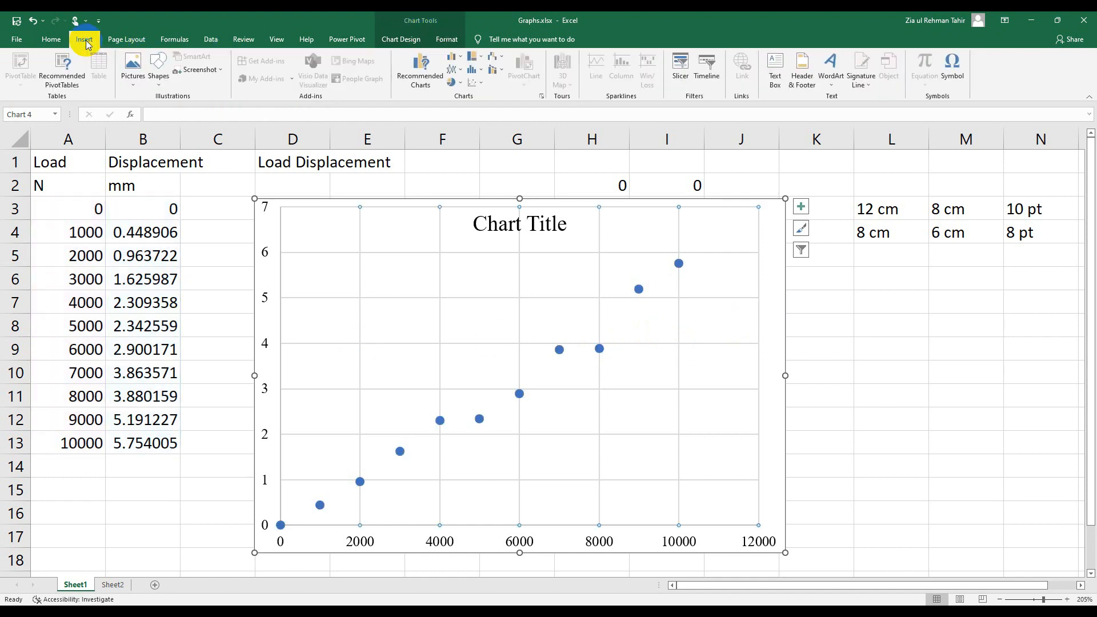
pyautogui.click(483, 85)
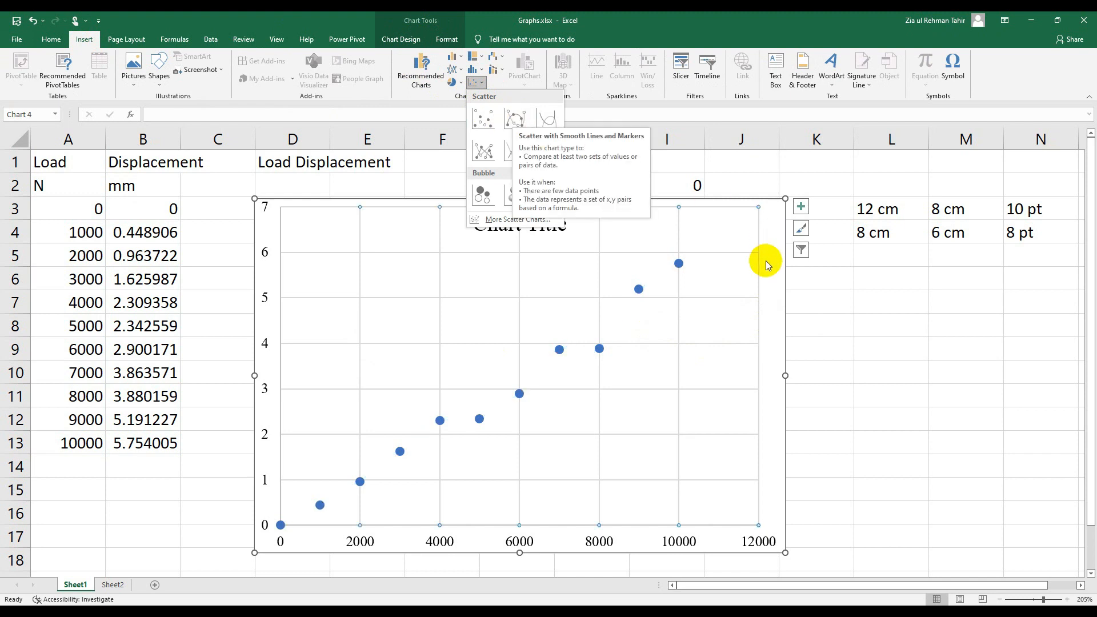
pyautogui.press('Escape')
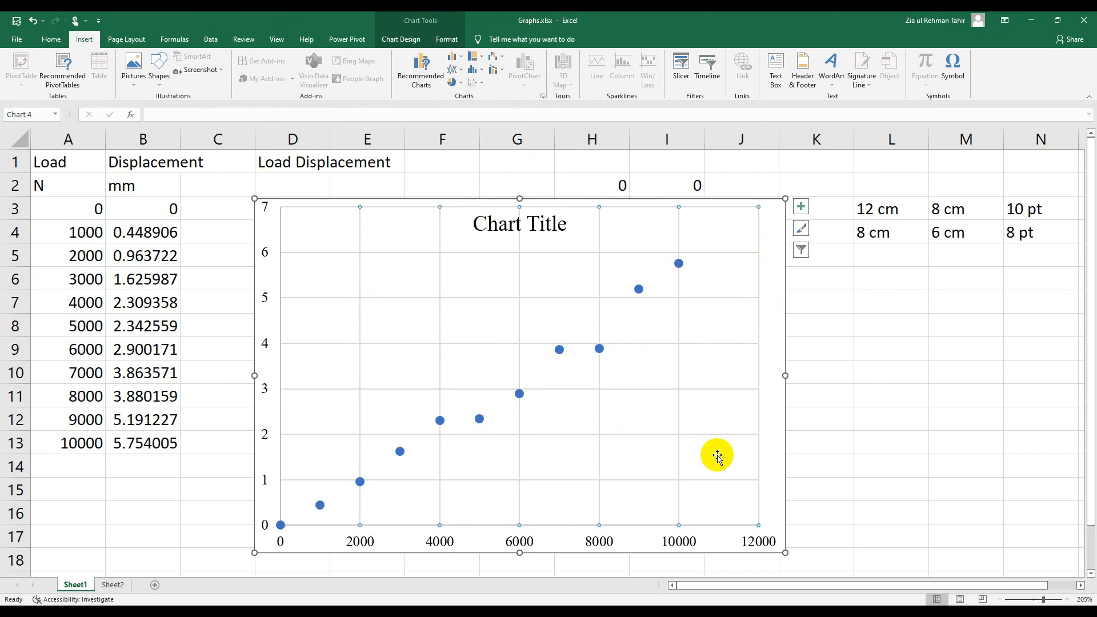
# Apply the markers-only Scatter type to the load versus displacement chart.
pyautogui.click(774, 412)
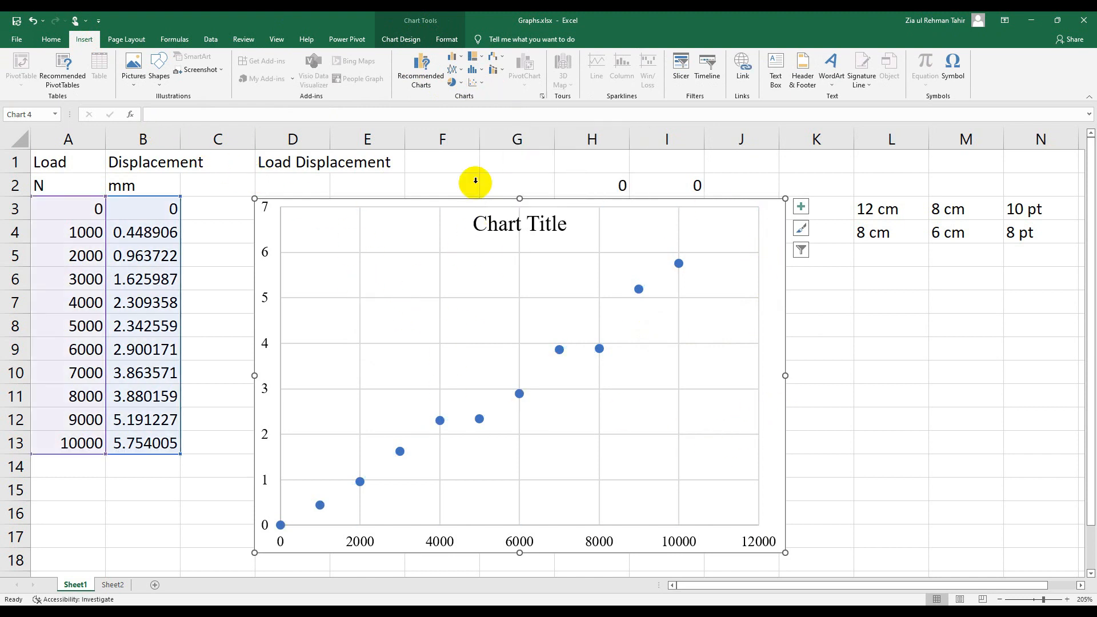
pyautogui.click(476, 82)
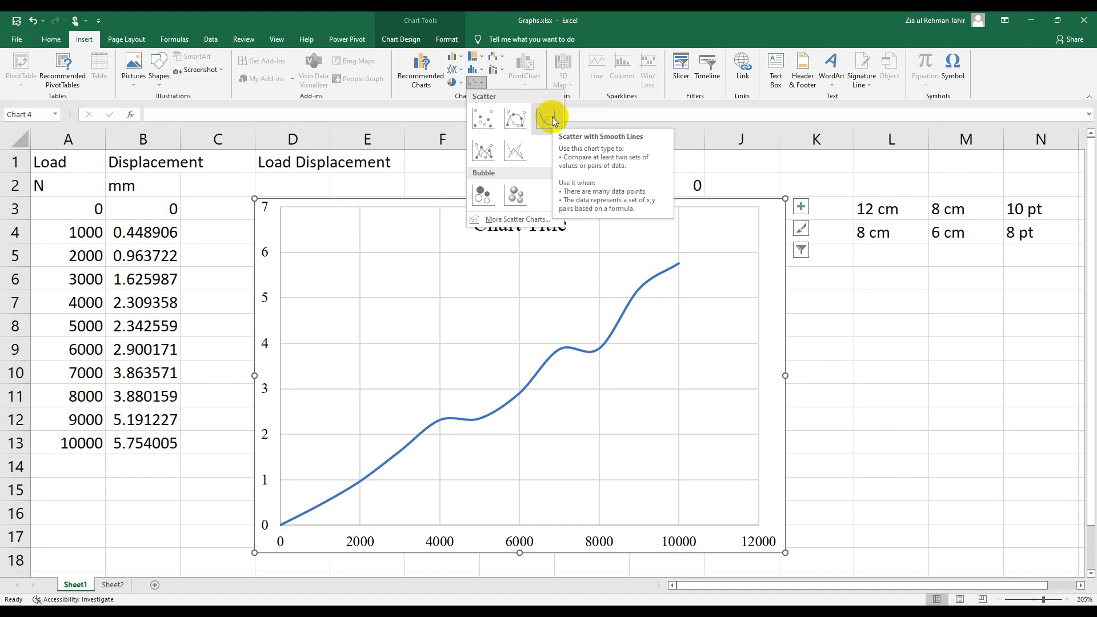
pyautogui.click(484, 121)
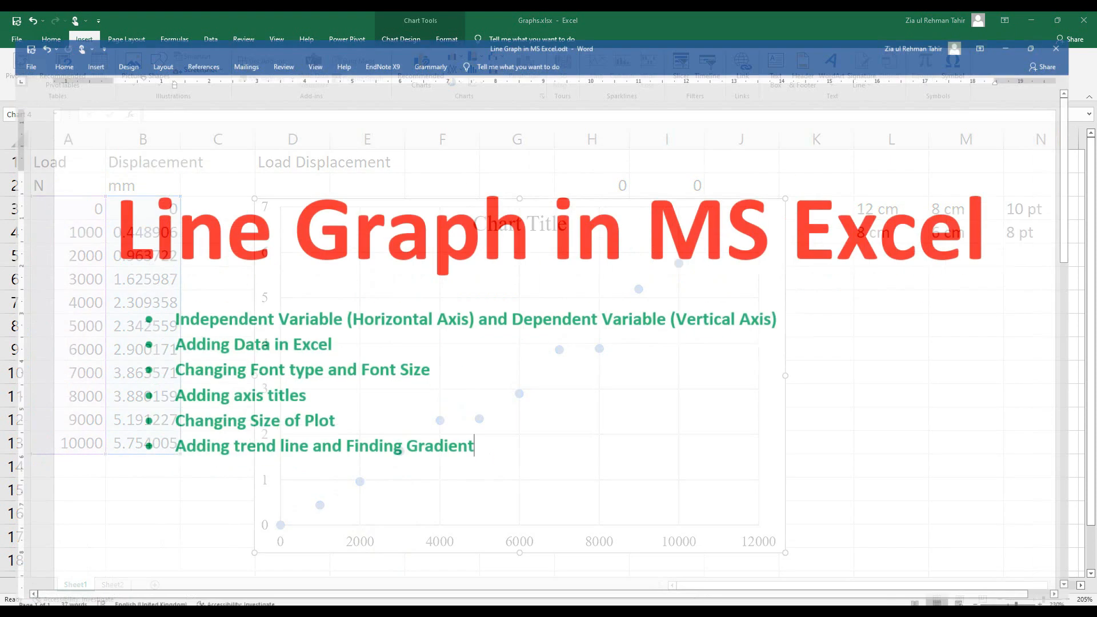
# Check the tutorial outline in Word, return to Excel and add axis titles to both axes of the scatter chart.
pyautogui.tripleClick(227, 381)
pyautogui.click(225, 382)
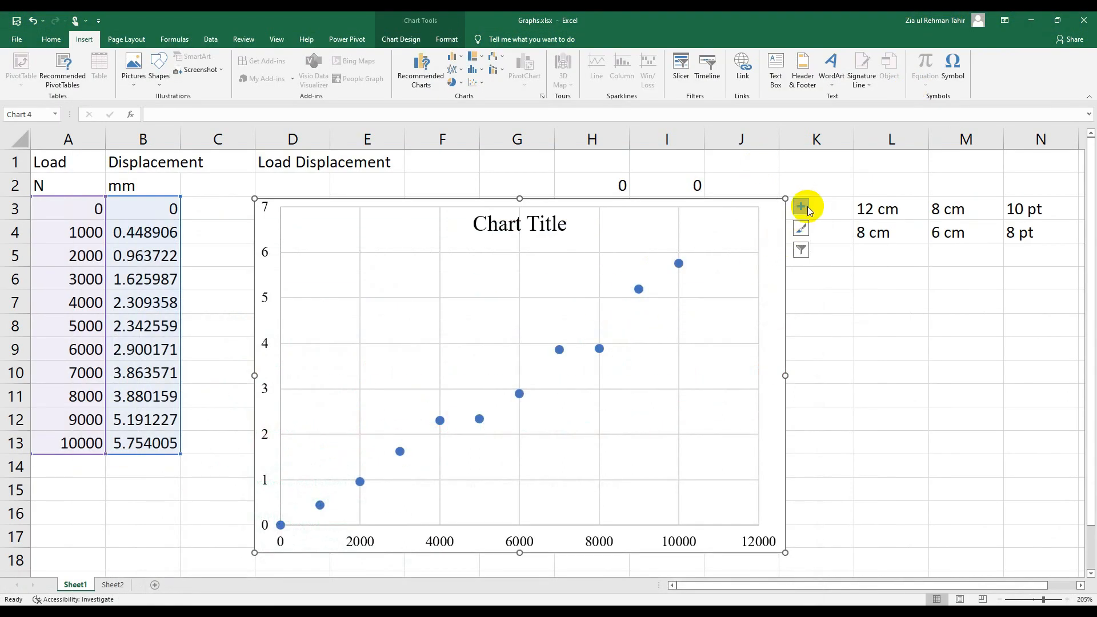
pyautogui.click(801, 205)
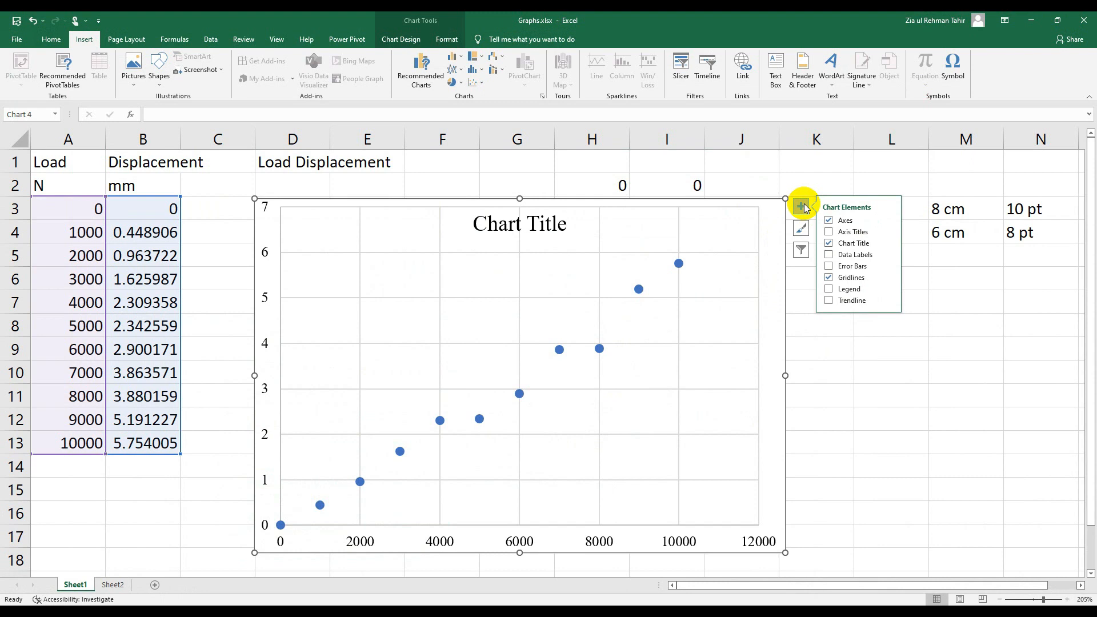
pyautogui.click(829, 233)
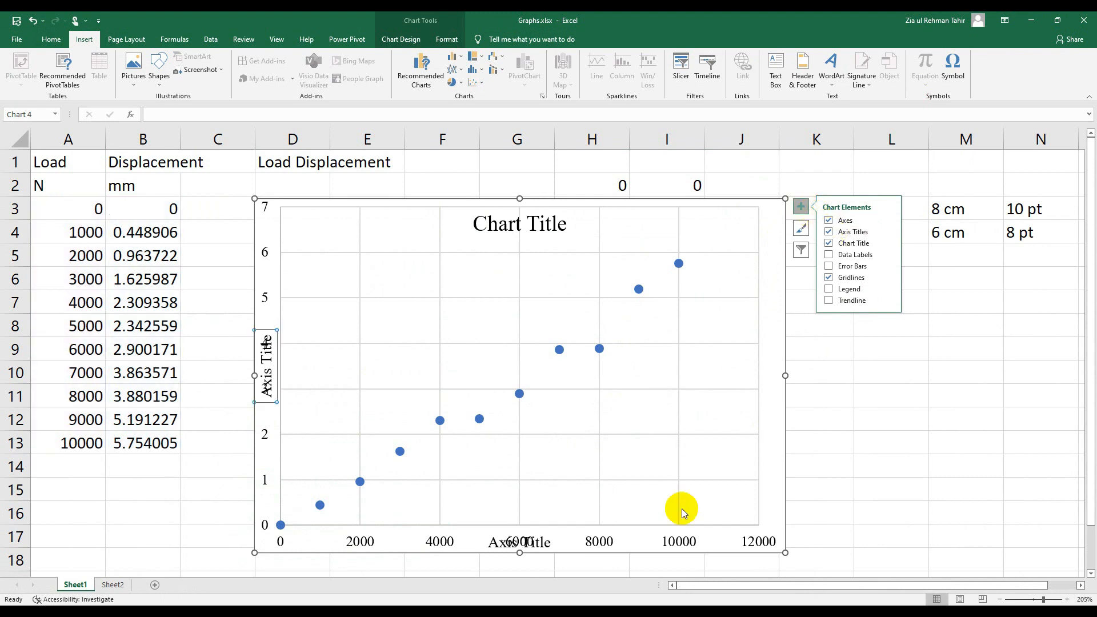
# Shrink the plot area slightly along its lower and left edges so both axis titles clear the axis numbers.
pyautogui.click(548, 484)
pyautogui.click(480, 502)
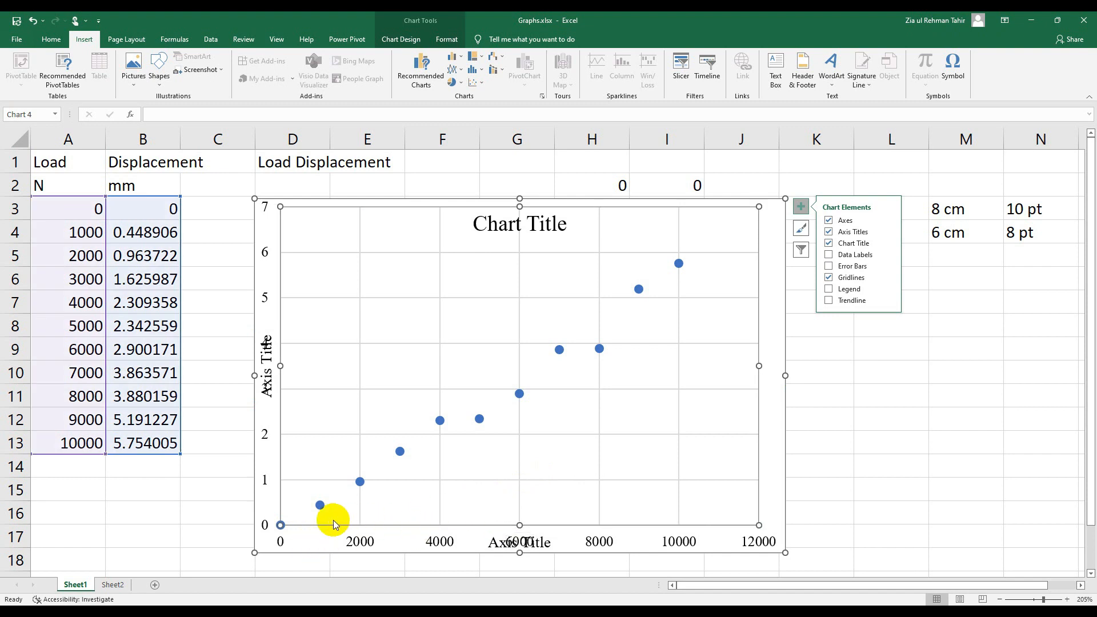
pyautogui.moveTo(519, 524); pyautogui.dragTo(529, 509)
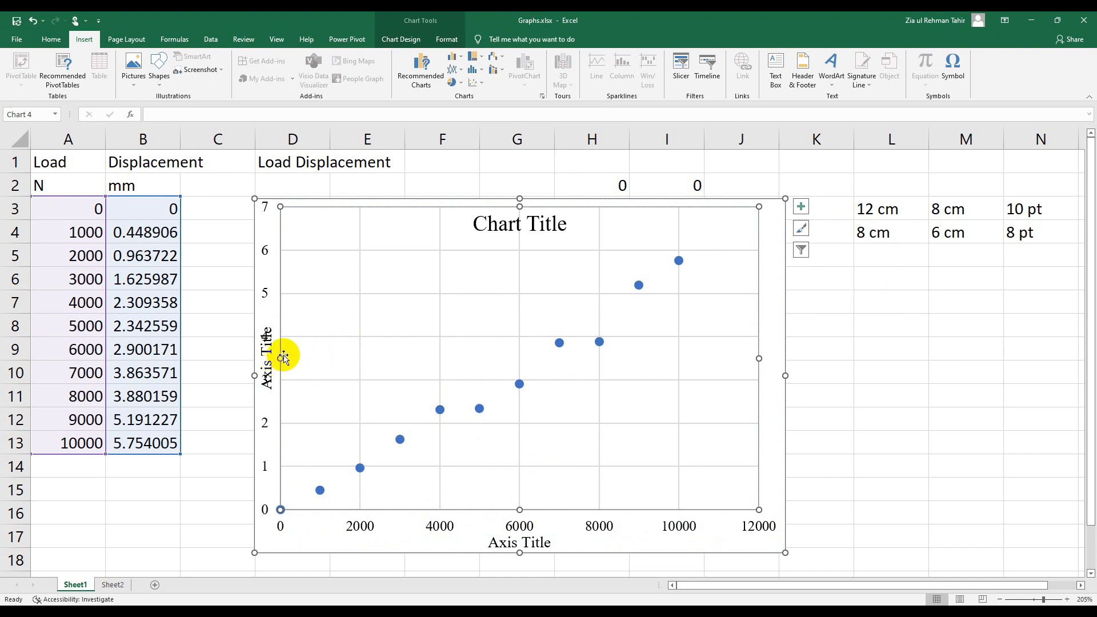
pyautogui.moveTo(280, 358); pyautogui.dragTo(295, 360)
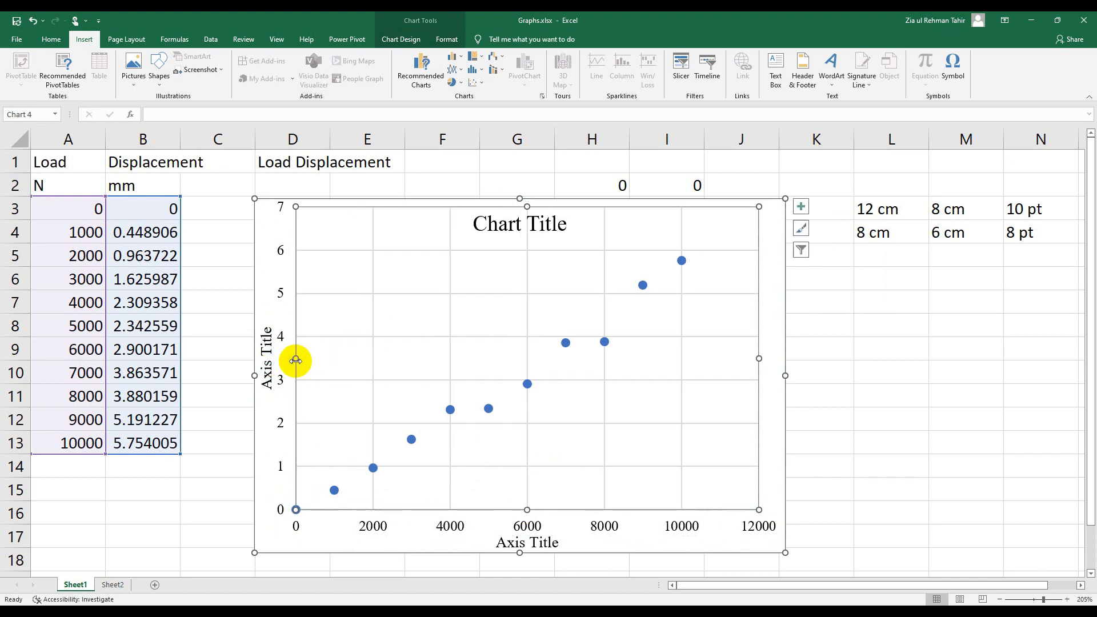
# Replace the horizontal axis title's placeholder text with "Load (N)".
pyautogui.click(503, 543)
pyautogui.click(508, 542)
pyautogui.tripleClick(510, 544)
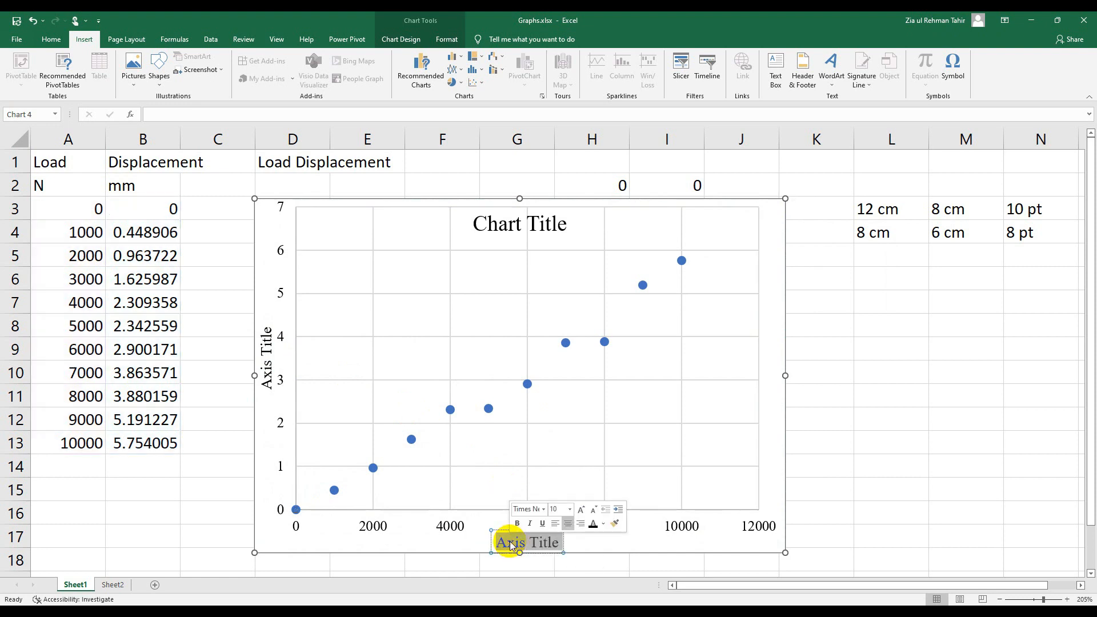
pyautogui.write('Load (N')
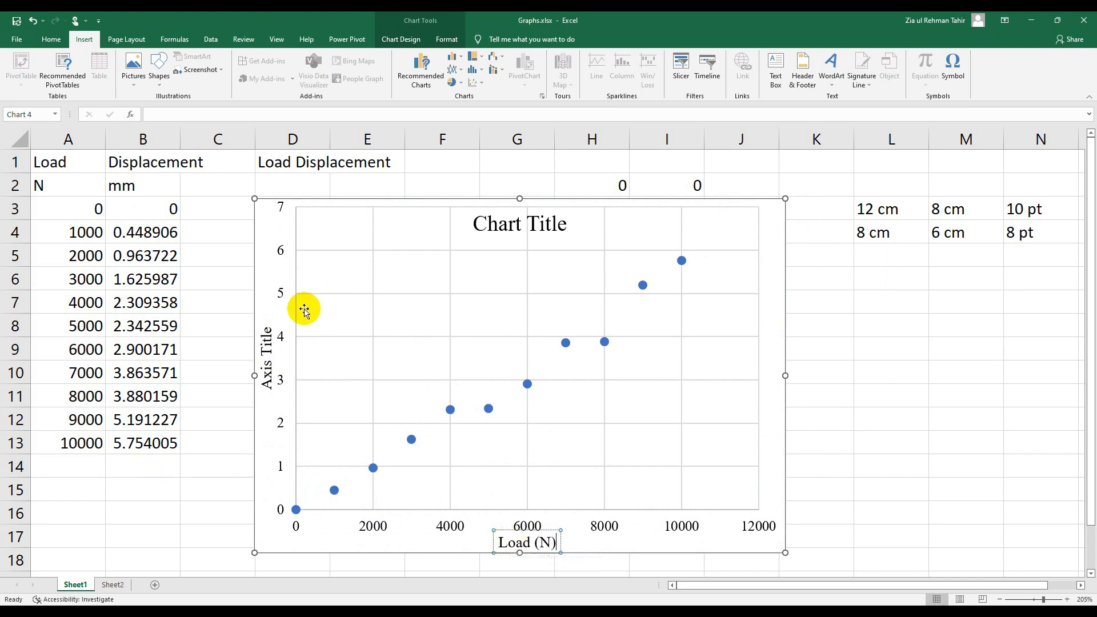
# Replace the vertical axis title's placeholder text with "Displacement (mm)" and close the formatting pane.
pyautogui.click(266, 381)
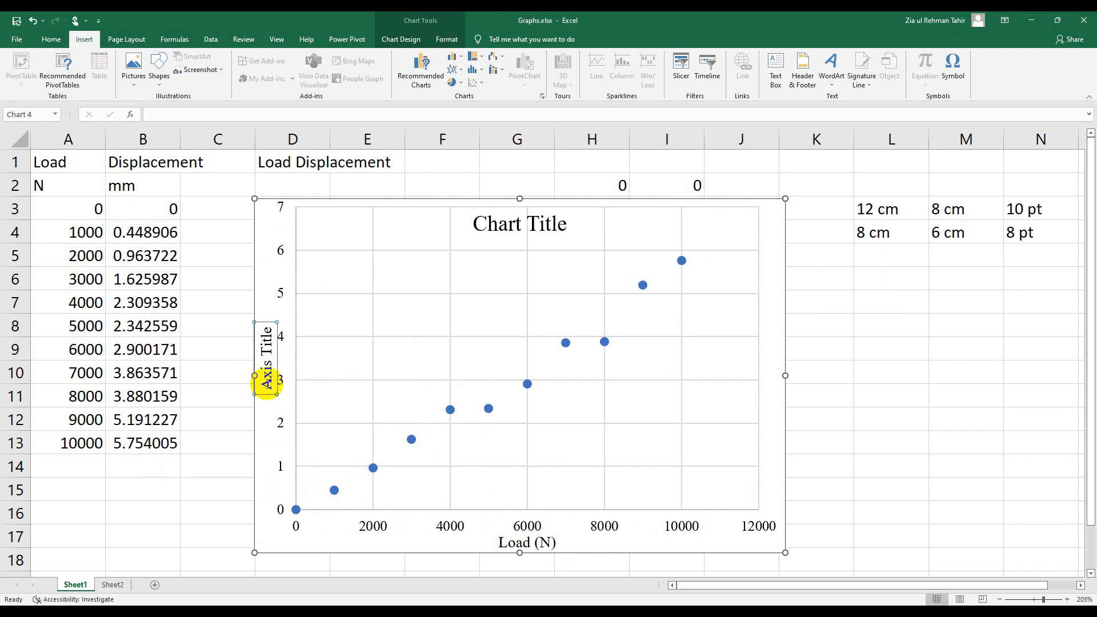
pyautogui.doubleClick(266, 382)
pyautogui.doubleClick(266, 385)
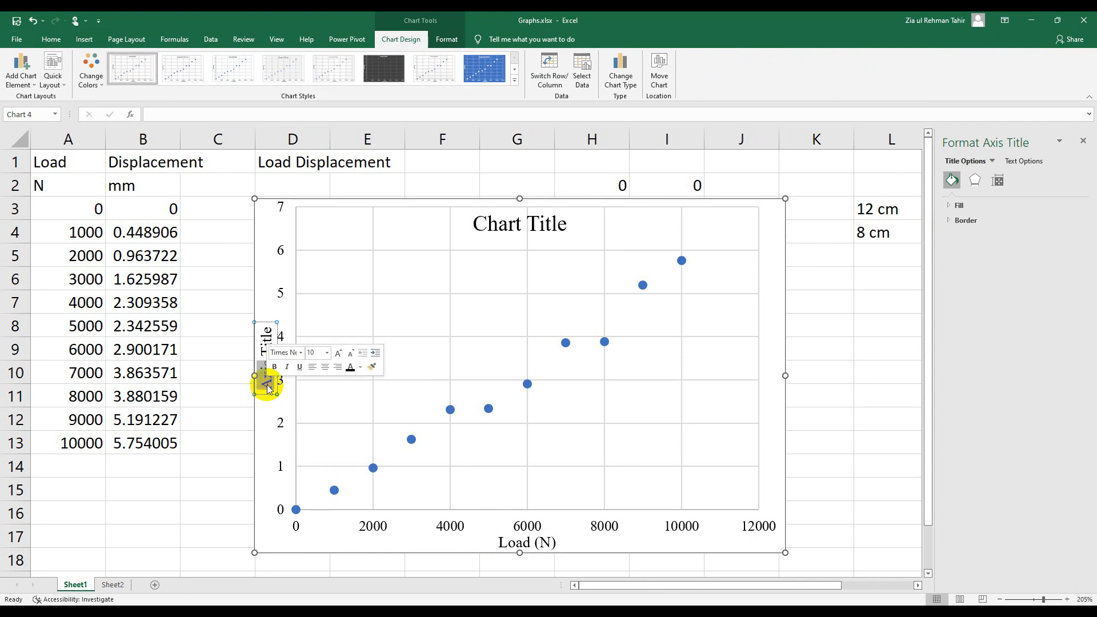
pyautogui.write('Displacement (mm')
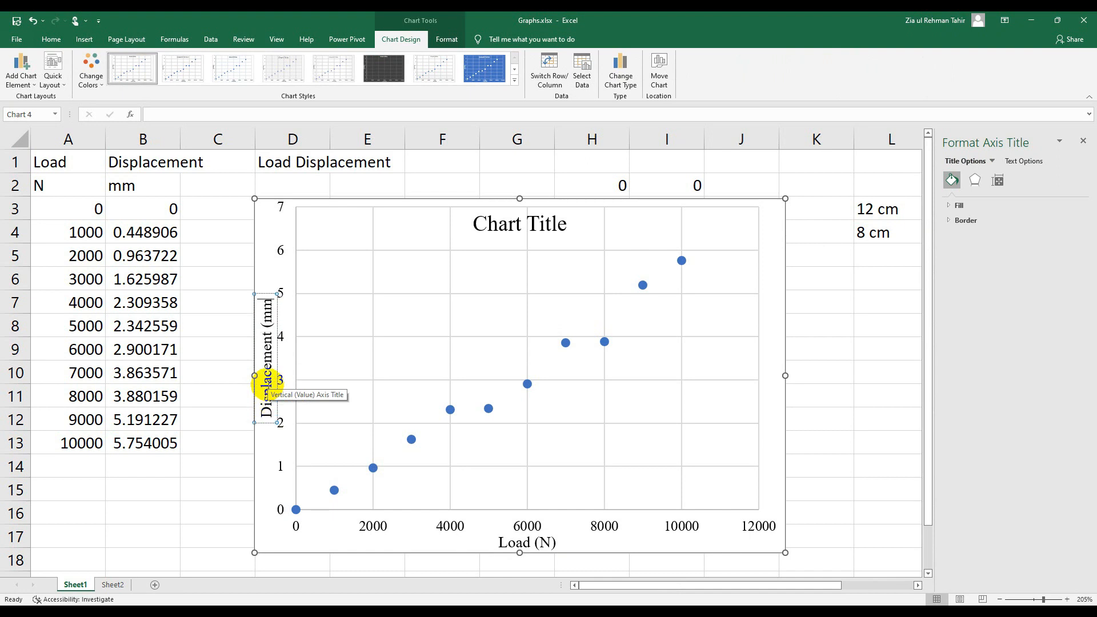
pyautogui.write(')')
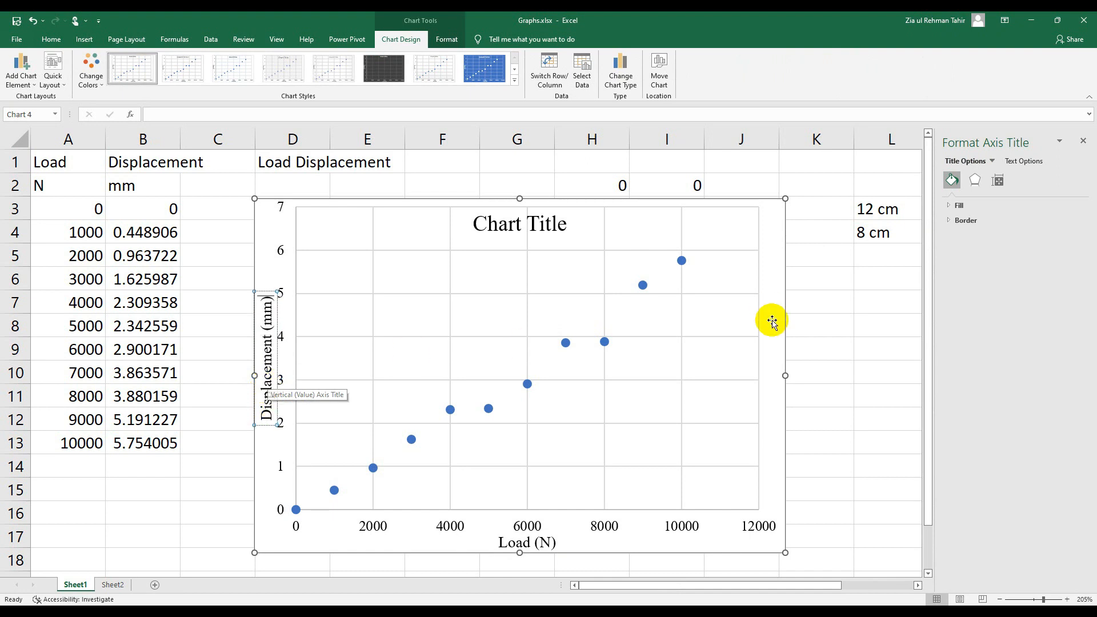
pyautogui.click(840, 396)
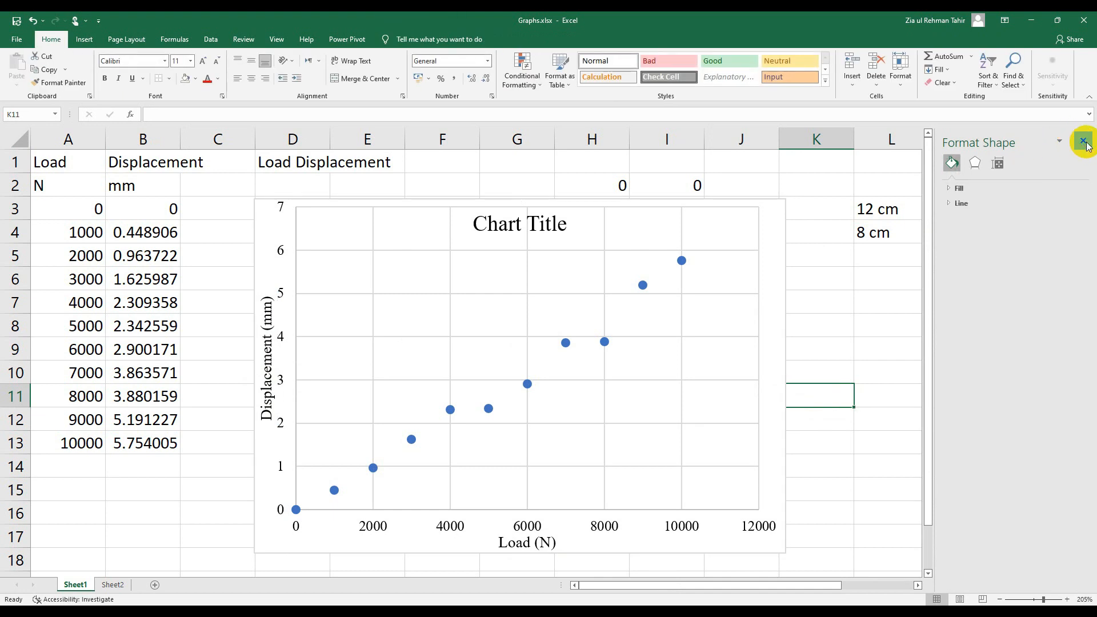
pyautogui.click(1083, 141)
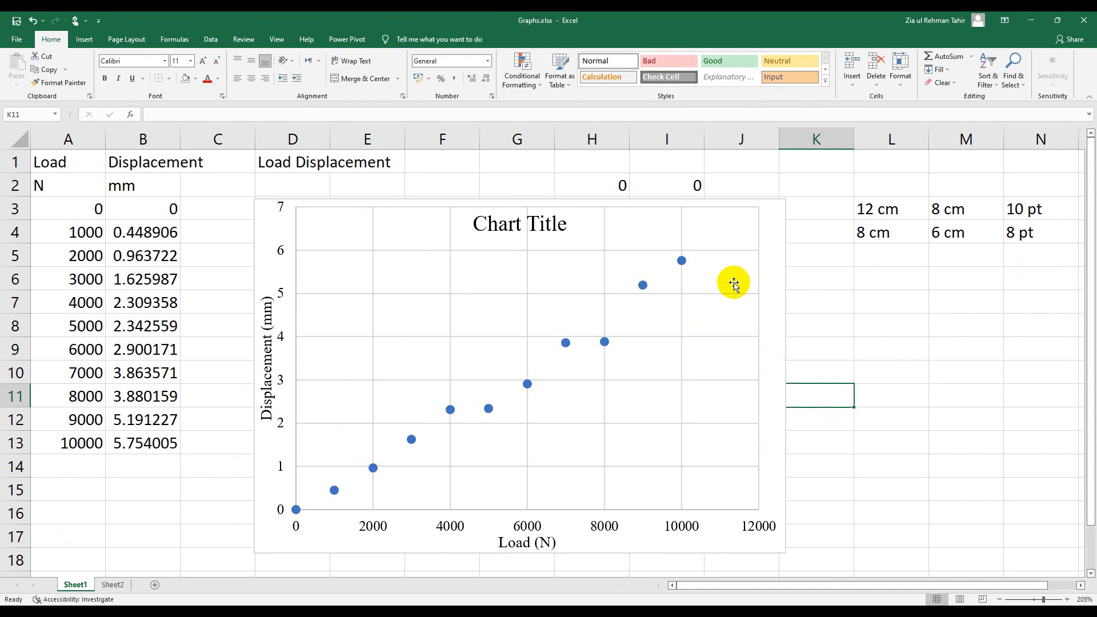
# Replace the chart title's placeholder text with "Load Displacement".
pyautogui.click(524, 228)
pyautogui.tripleClick(516, 226)
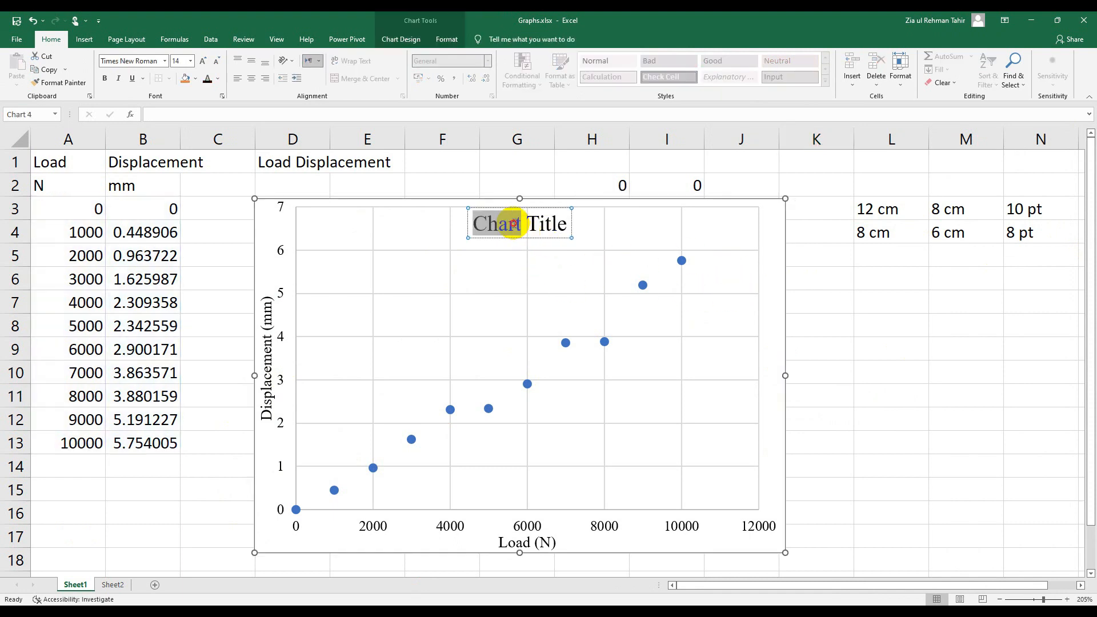
pyautogui.write('Load Displacemtn')
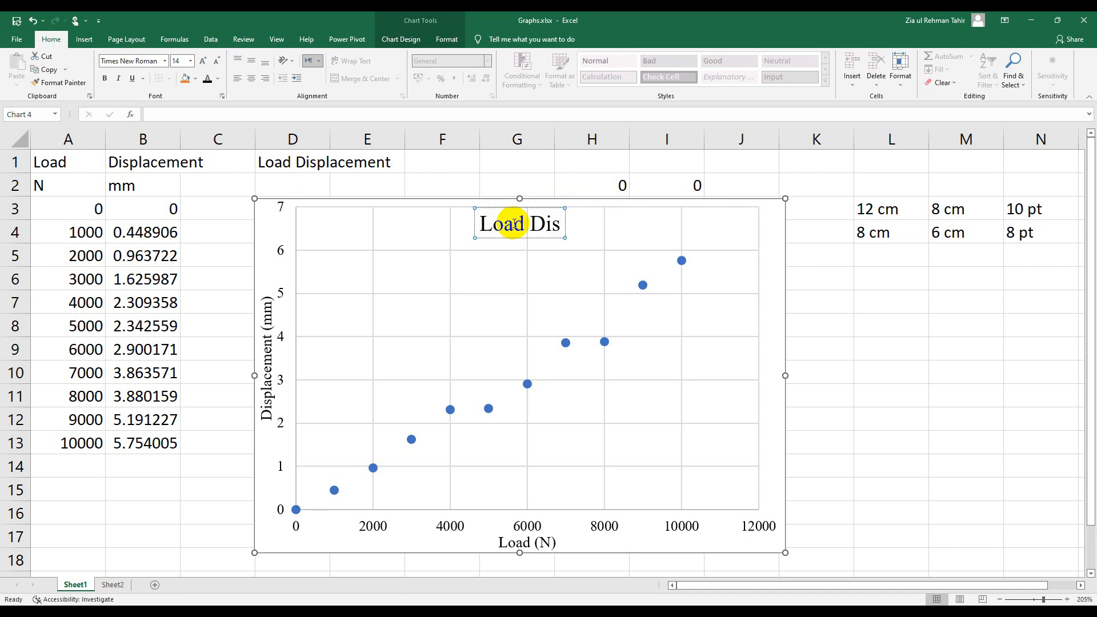
pyautogui.press('BackSpace')
pyautogui.press('BackSpace')
pyautogui.write('eme')
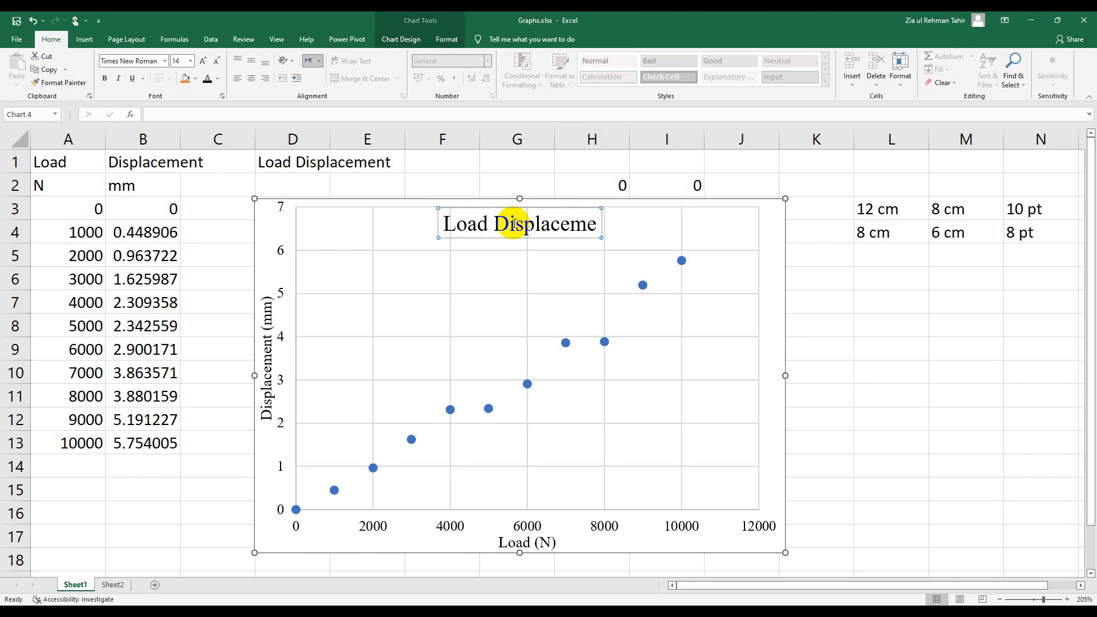
pyautogui.write('nt')
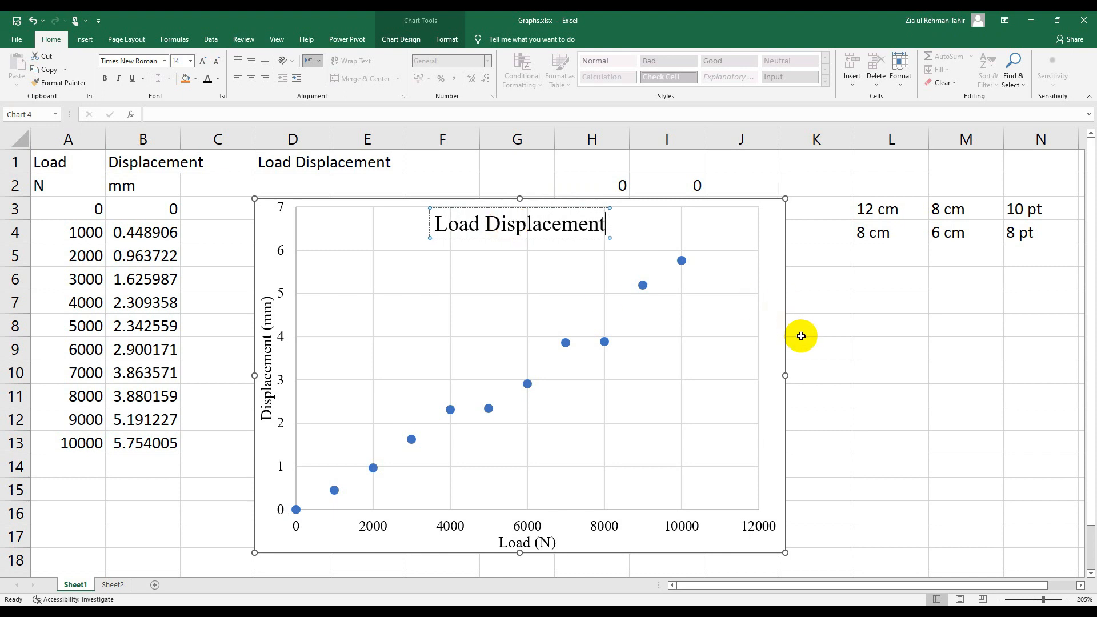
pyautogui.click(844, 338)
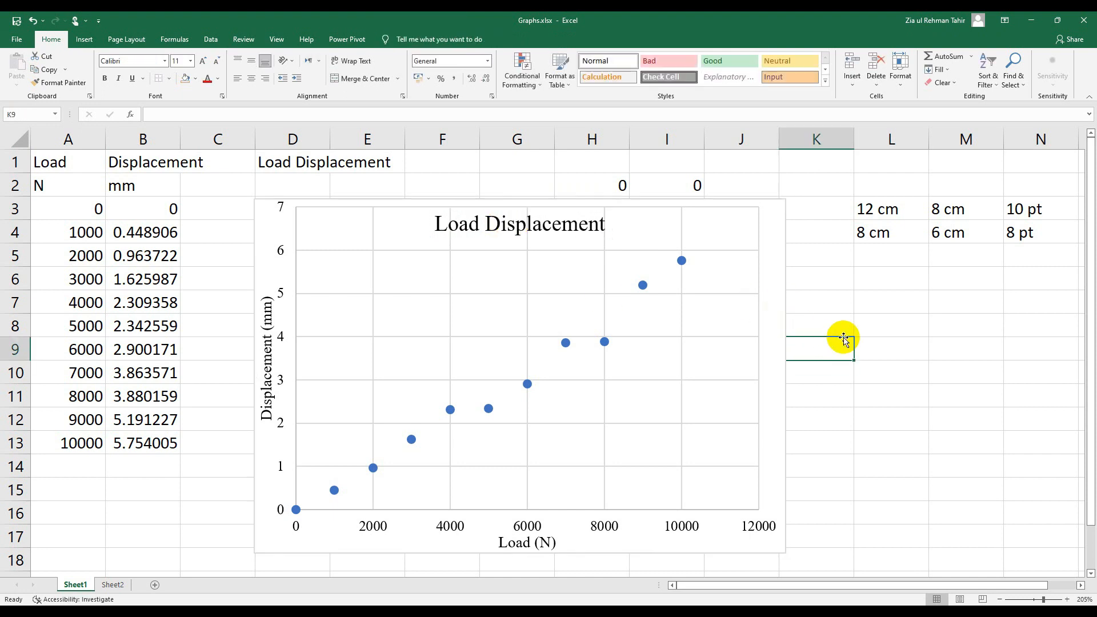
pyautogui.click(771, 369)
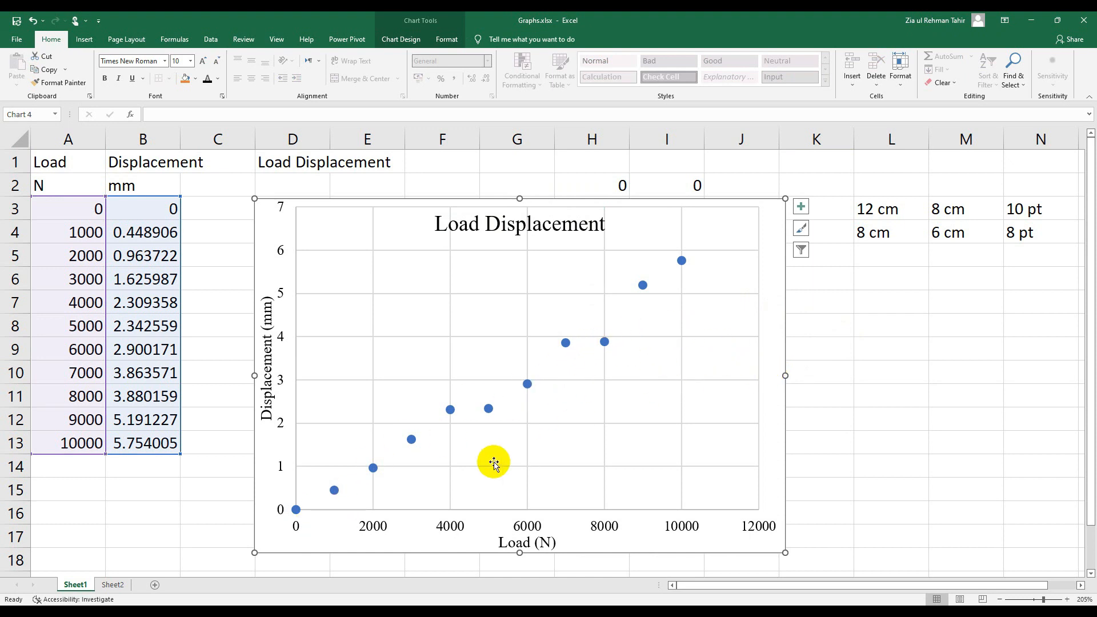
pyautogui.click(605, 343)
pyautogui.click(598, 404)
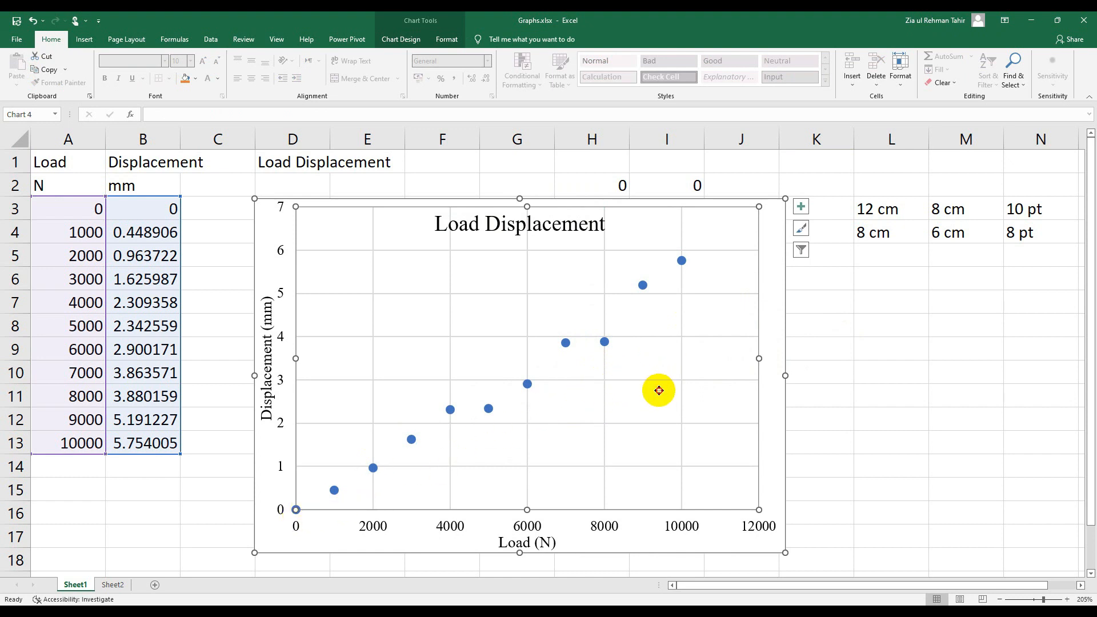
pyautogui.moveTo(880, 211); pyautogui.dragTo(950, 209)
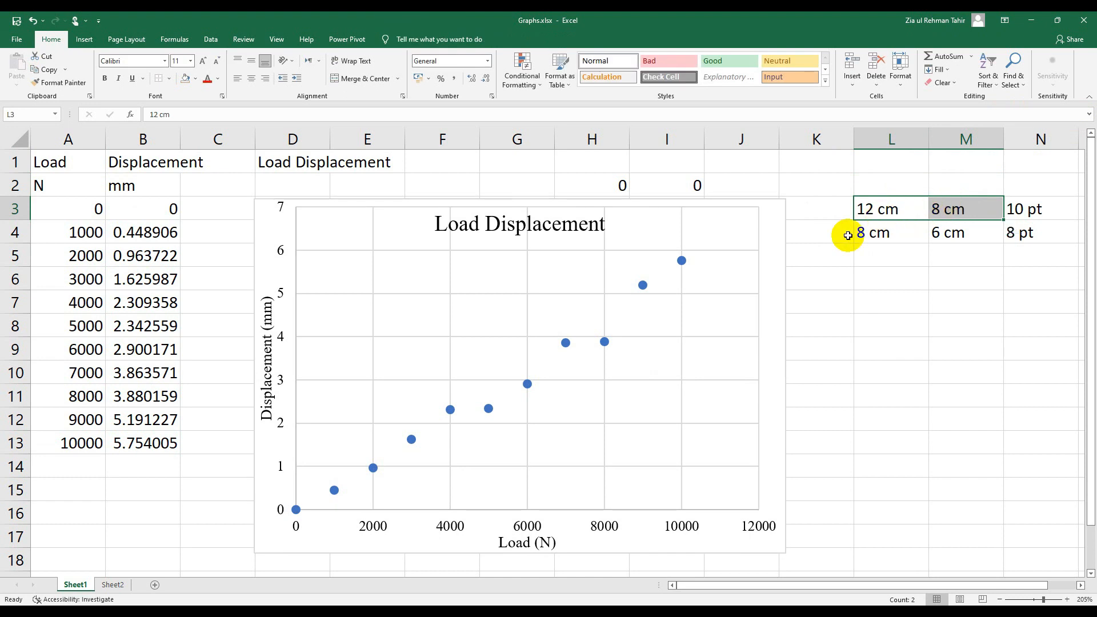
pyautogui.click(669, 323)
pyautogui.click(642, 286)
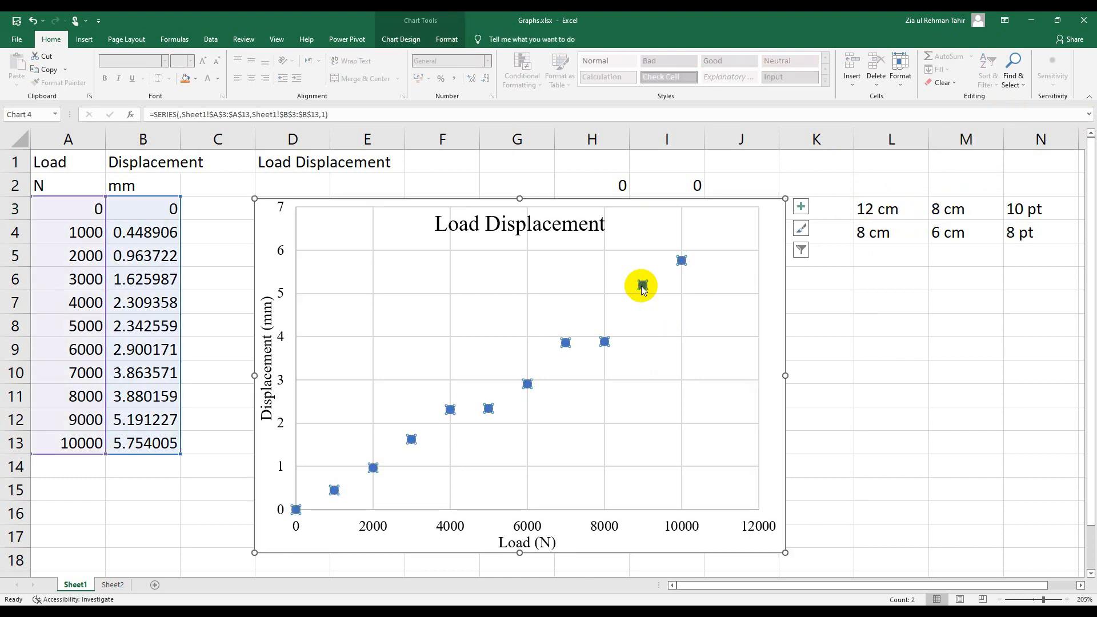
pyautogui.click(715, 303)
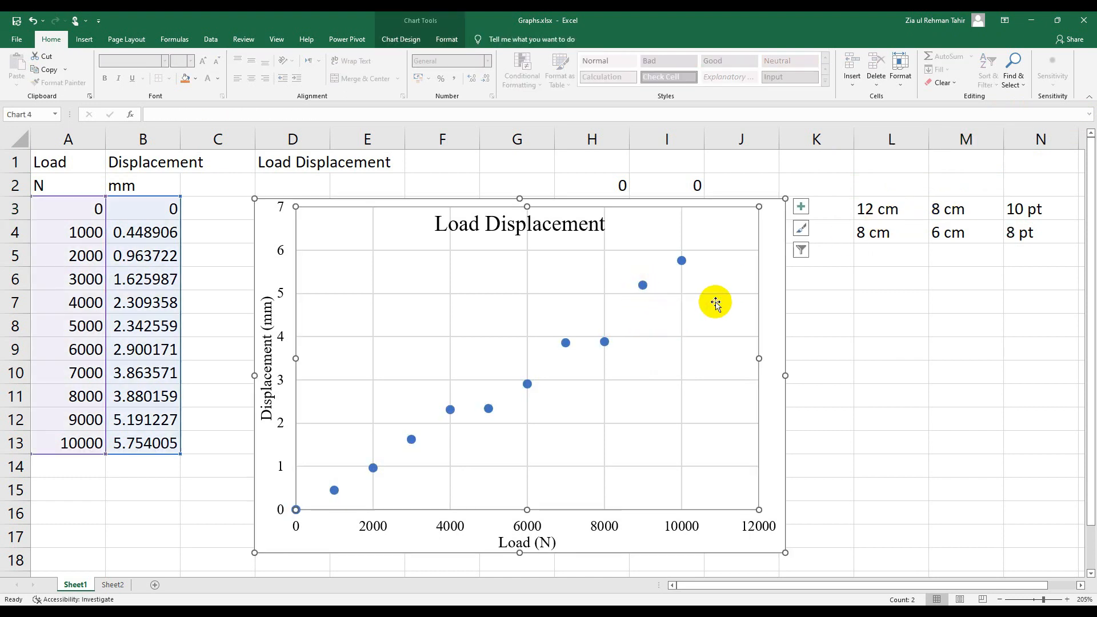
# Examine the plot area's fill options and the data series' line options in the chart formatting settings.
pyautogui.doubleClick(711, 306)
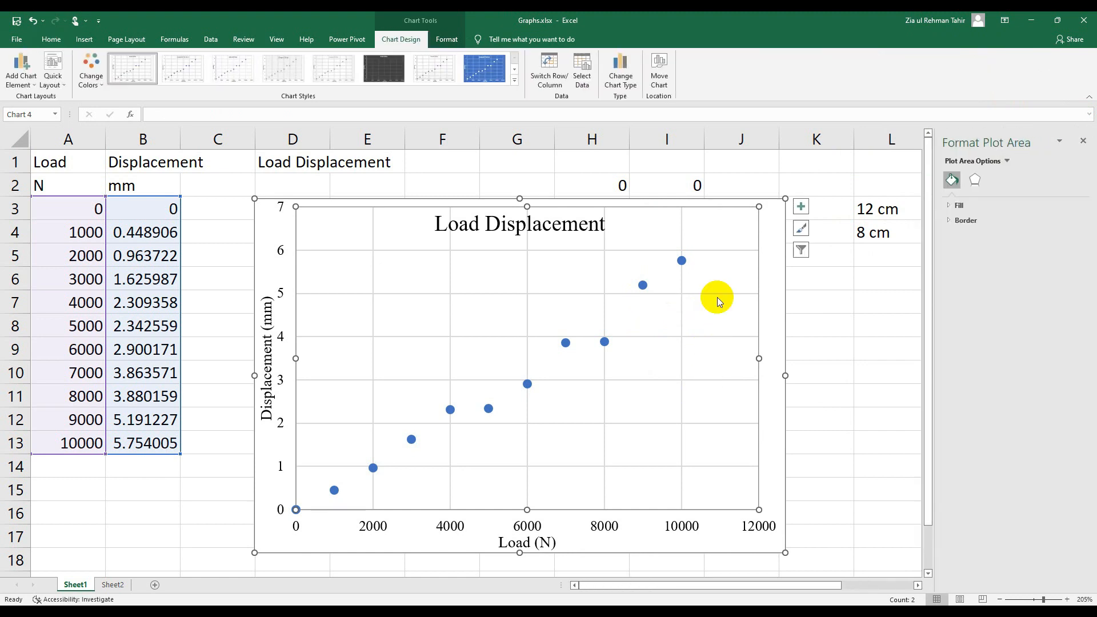
pyautogui.click(1005, 160)
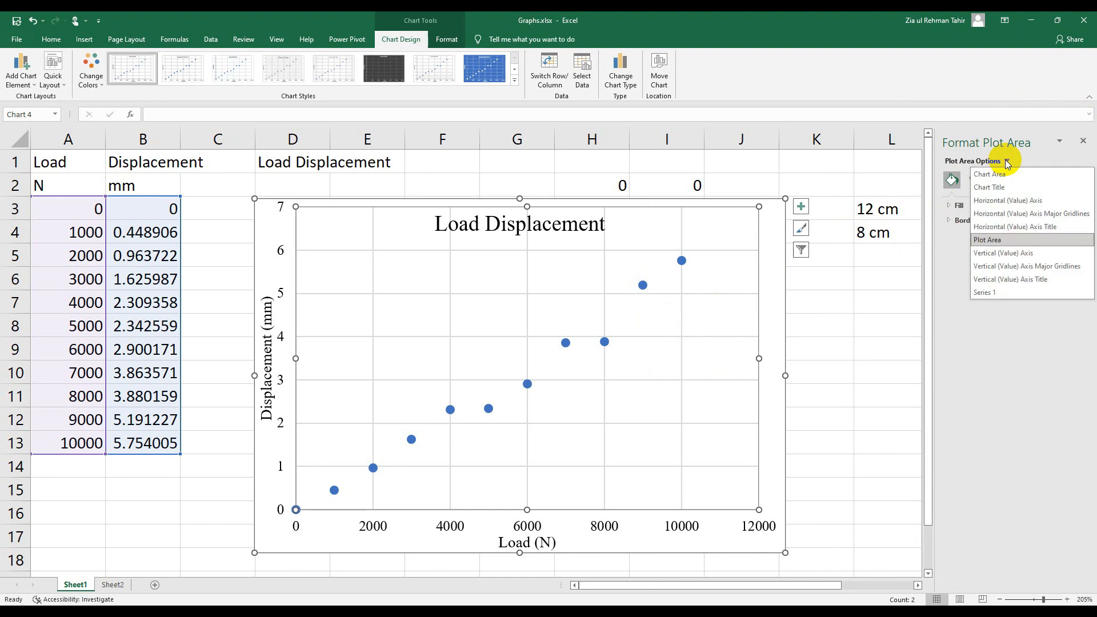
pyautogui.click(1006, 160)
pyautogui.click(950, 206)
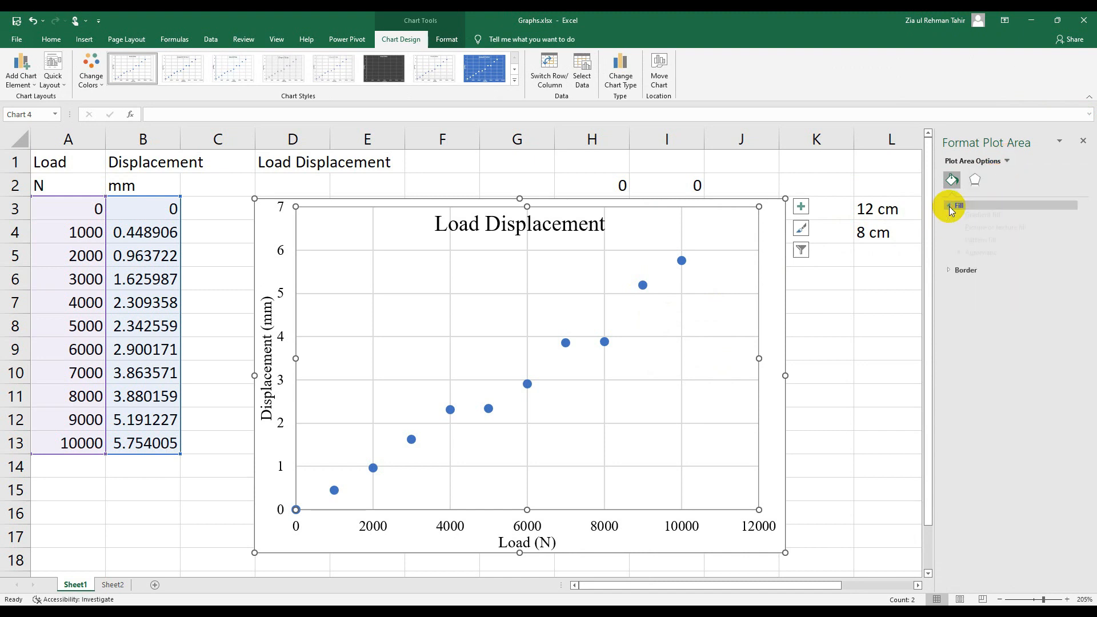
pyautogui.click(604, 342)
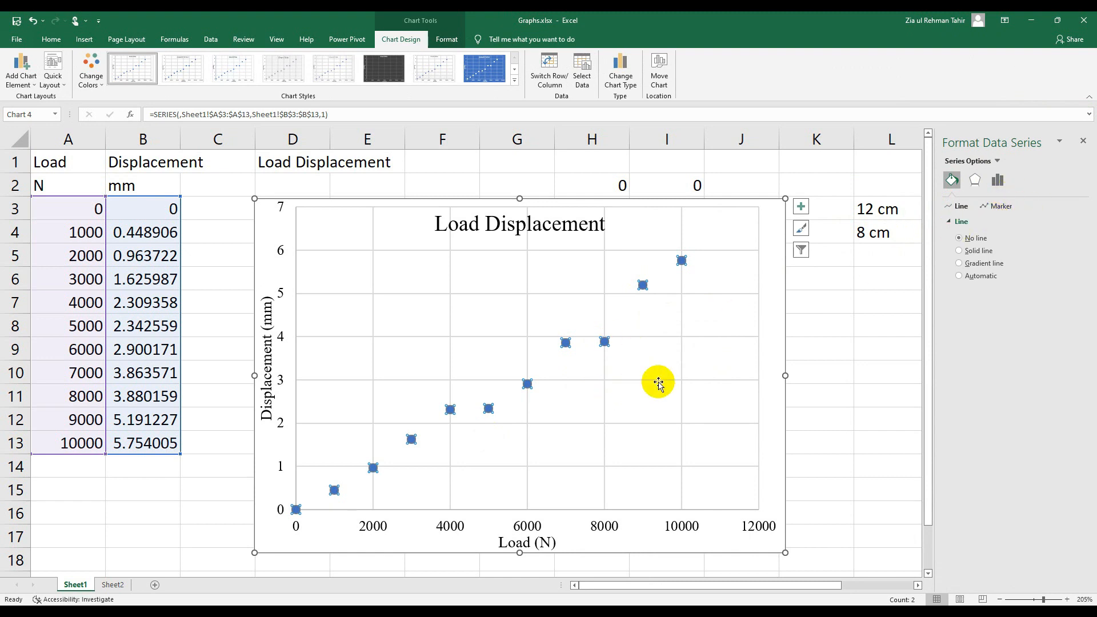
pyautogui.click(657, 356)
pyautogui.click(605, 343)
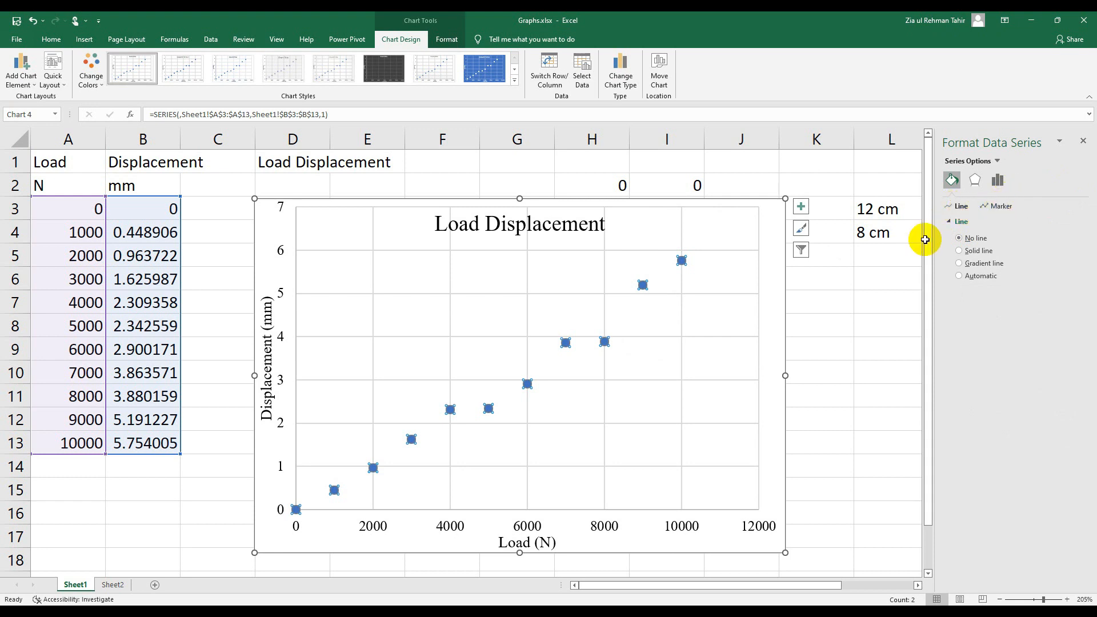
# Open the chart area's formatting options and switch them to the data series Series 1.
pyautogui.click(776, 295)
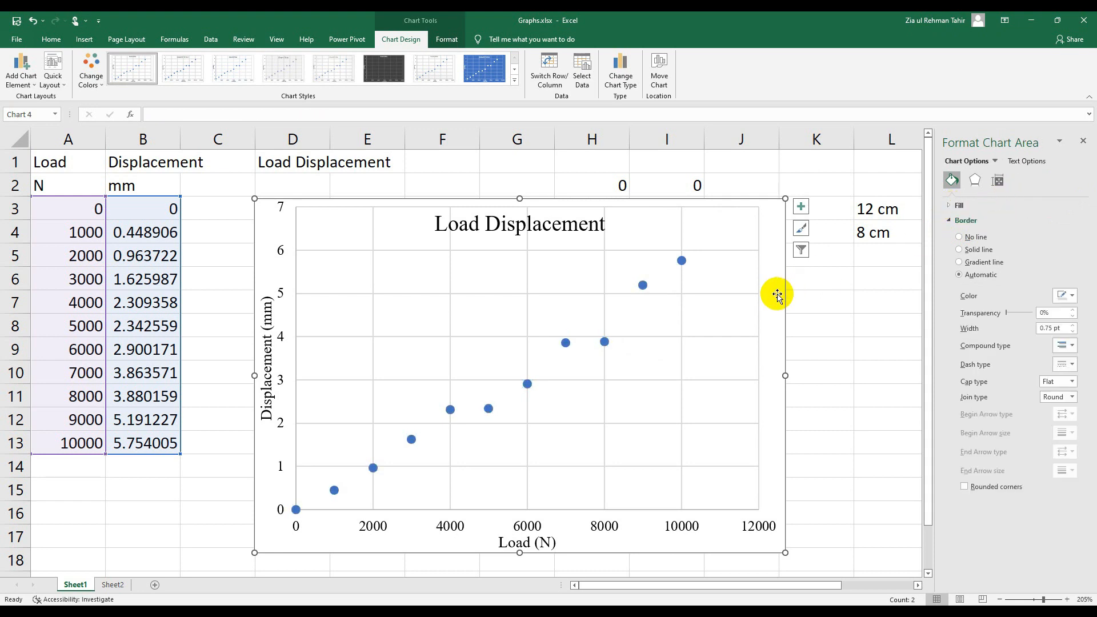
pyautogui.click(996, 161)
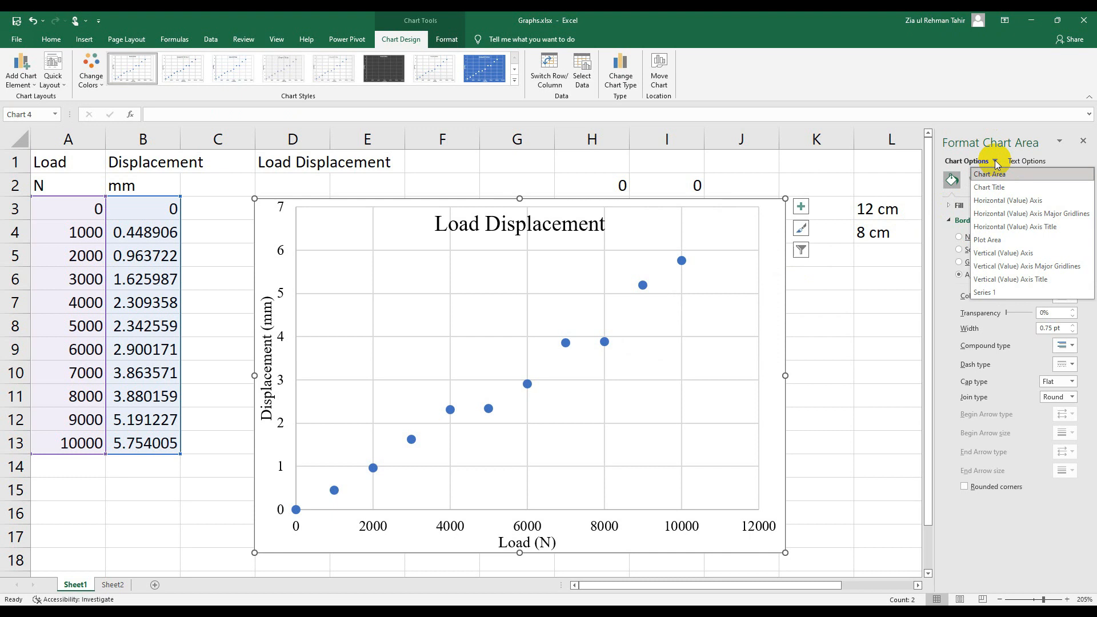
pyautogui.click(983, 292)
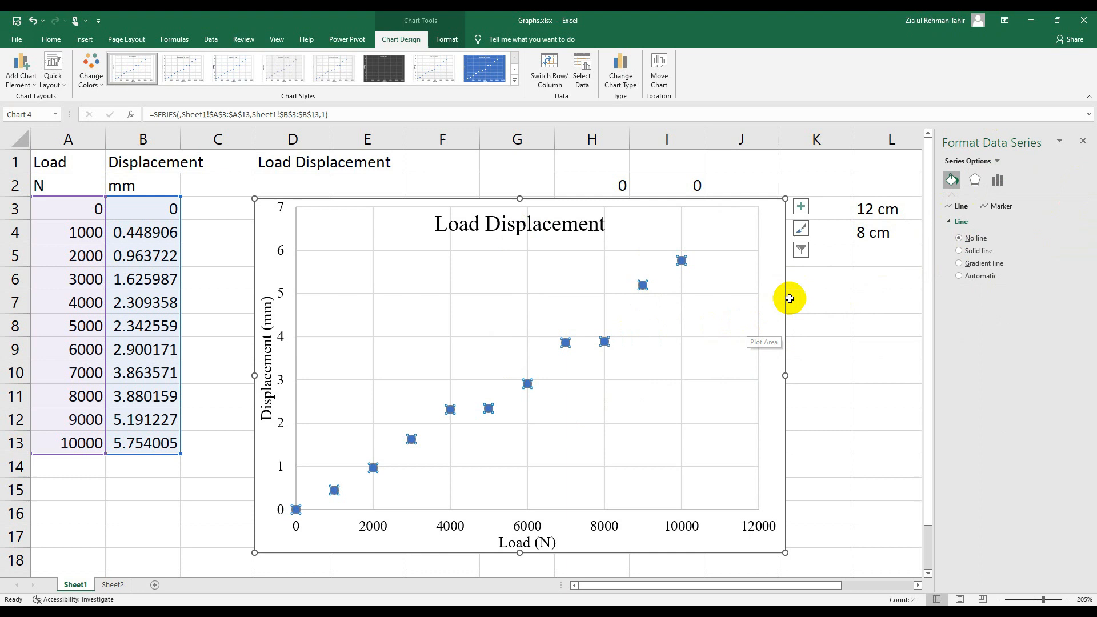
# Try a solid connecting line on the data series and return it to No line.
pyautogui.click(999, 206)
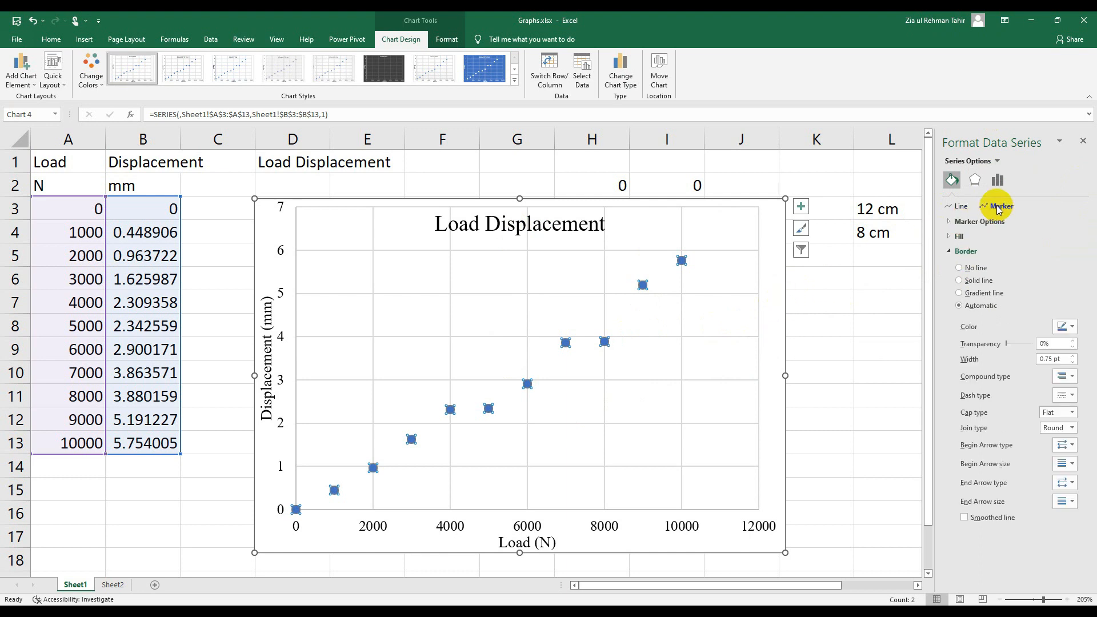
pyautogui.click(946, 209)
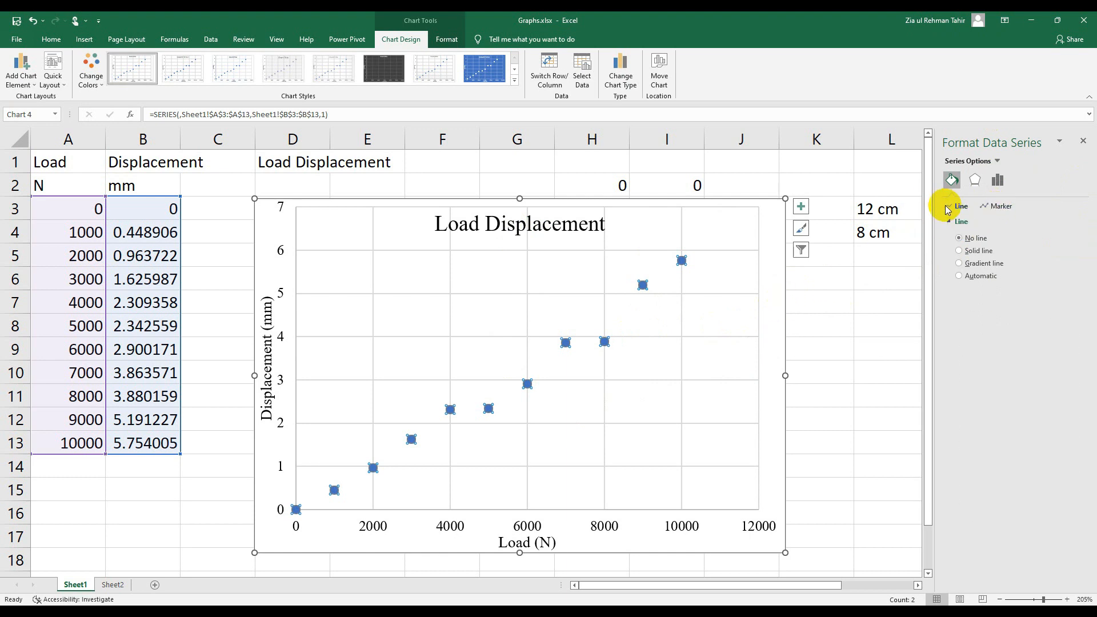
pyautogui.click(959, 251)
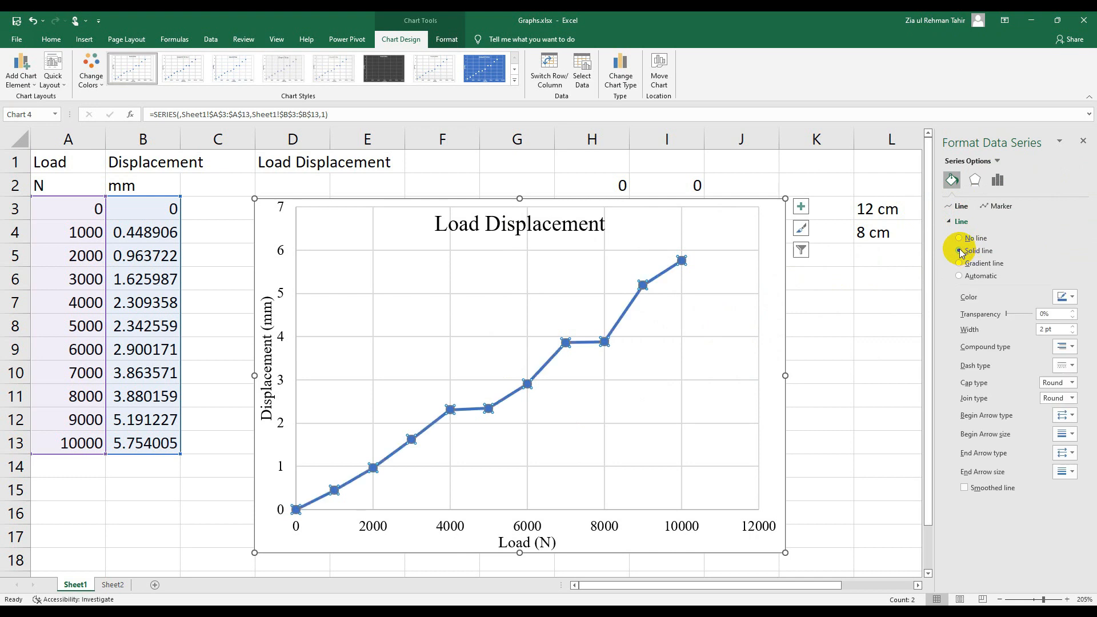
pyautogui.click(959, 238)
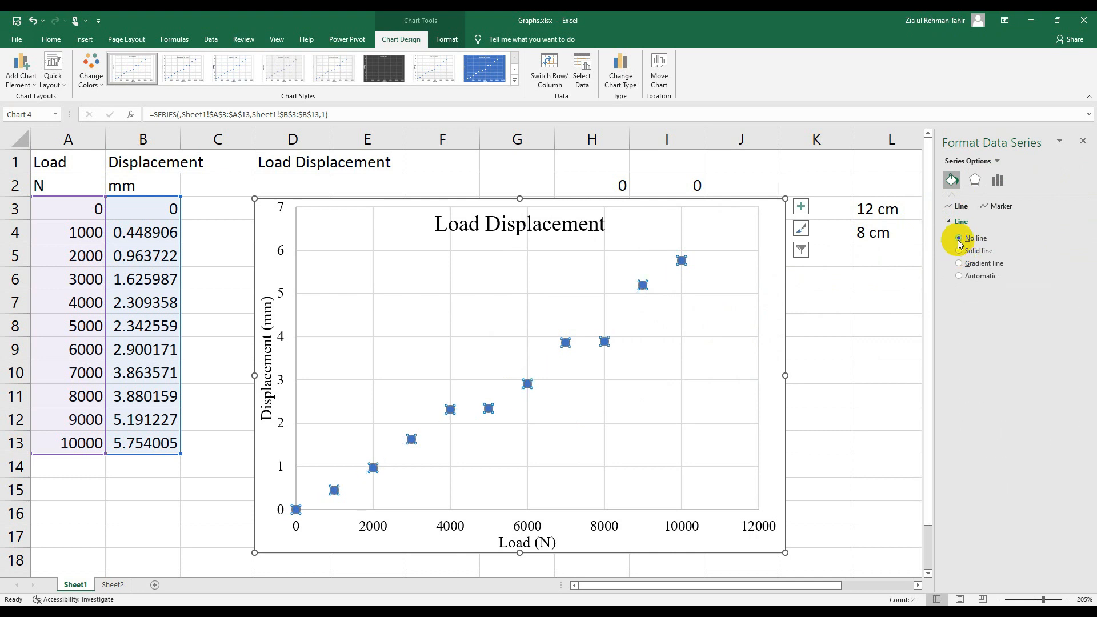
# Set the data series markers to built-in circles of size 4 and give the chart area a solid border line.
pyautogui.click(1000, 205)
pyautogui.click(971, 222)
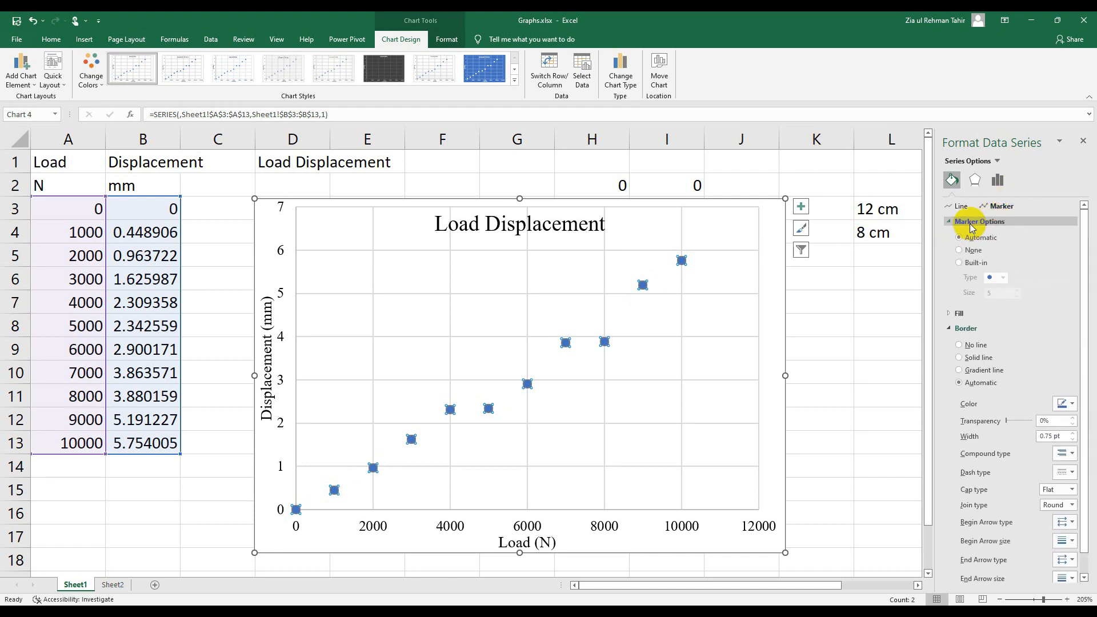
pyautogui.click(959, 262)
pyautogui.click(1016, 296)
pyautogui.click(1016, 296)
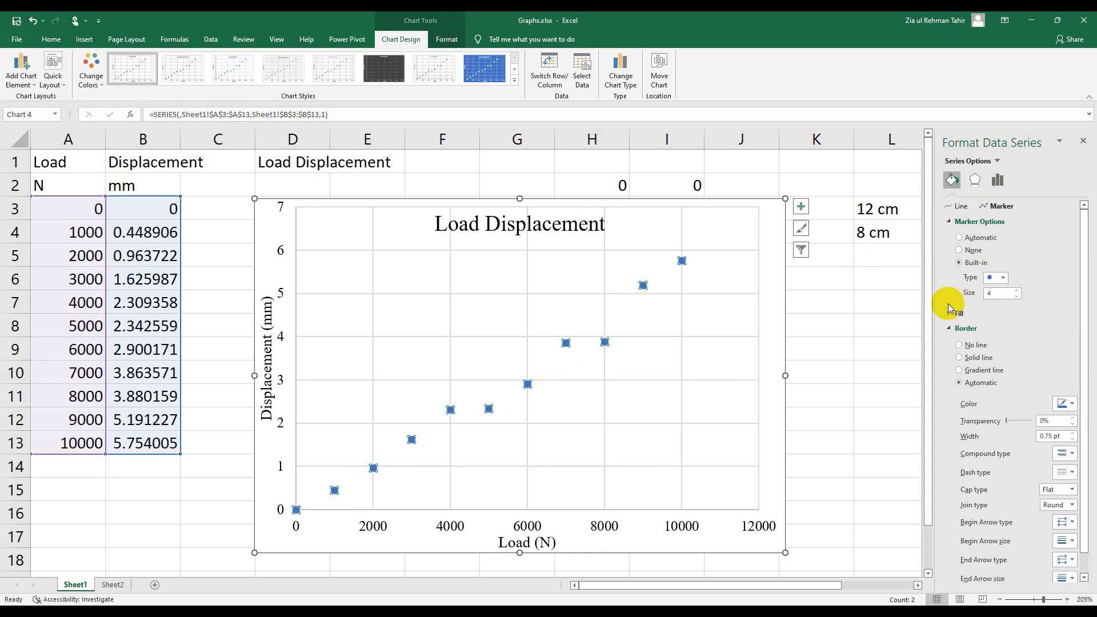
pyautogui.click(769, 366)
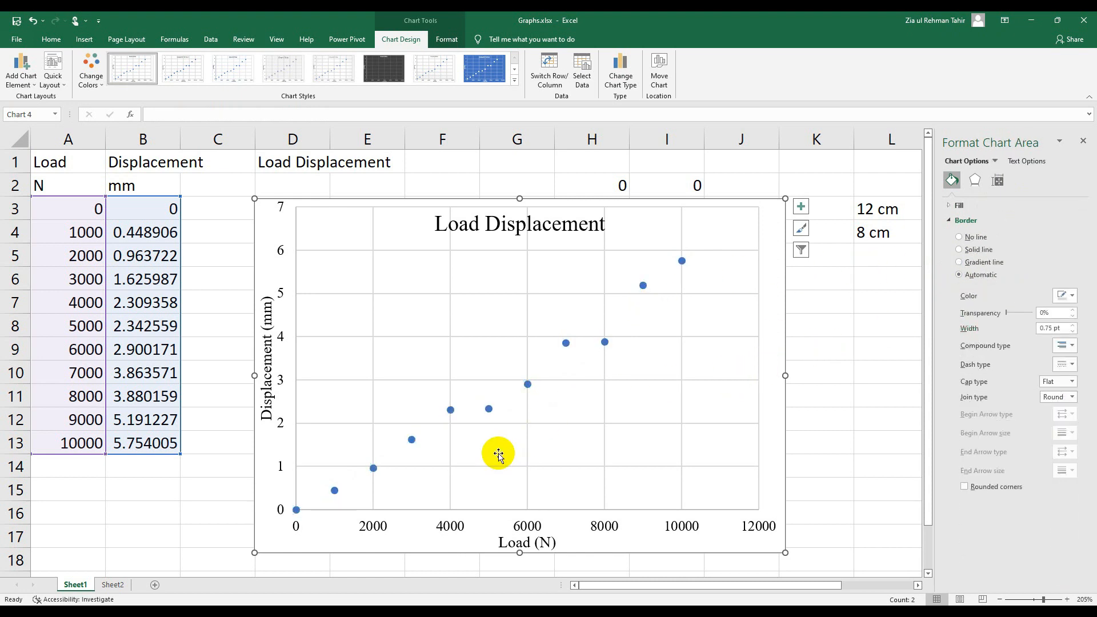
pyautogui.click(960, 250)
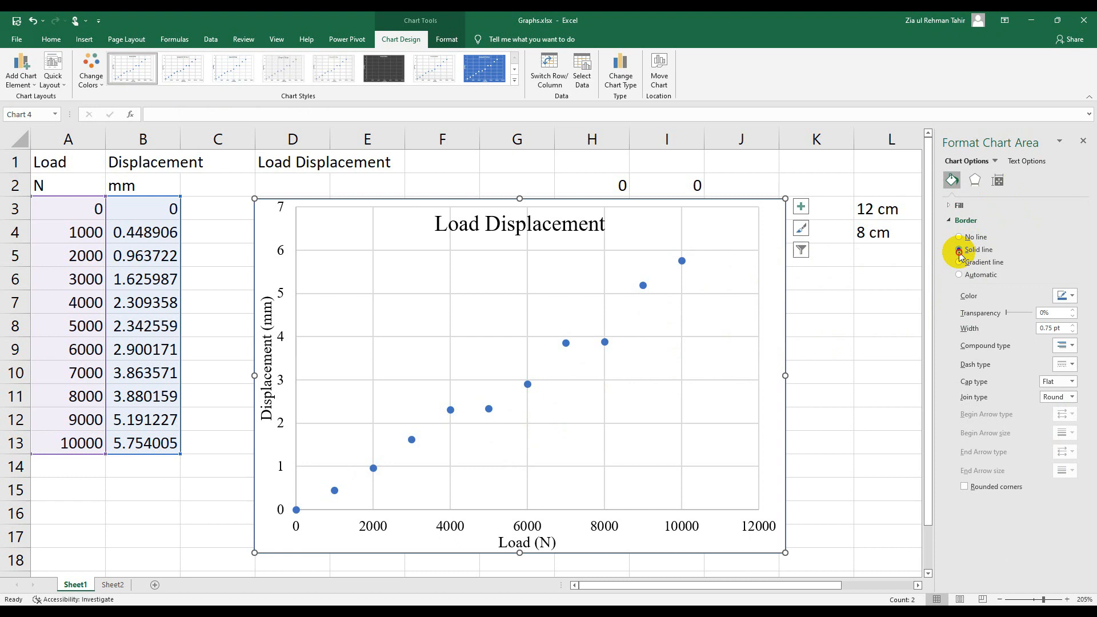
# Try the solid line on the data series again, return it to No line and close the formatting pane.
pyautogui.click(642, 286)
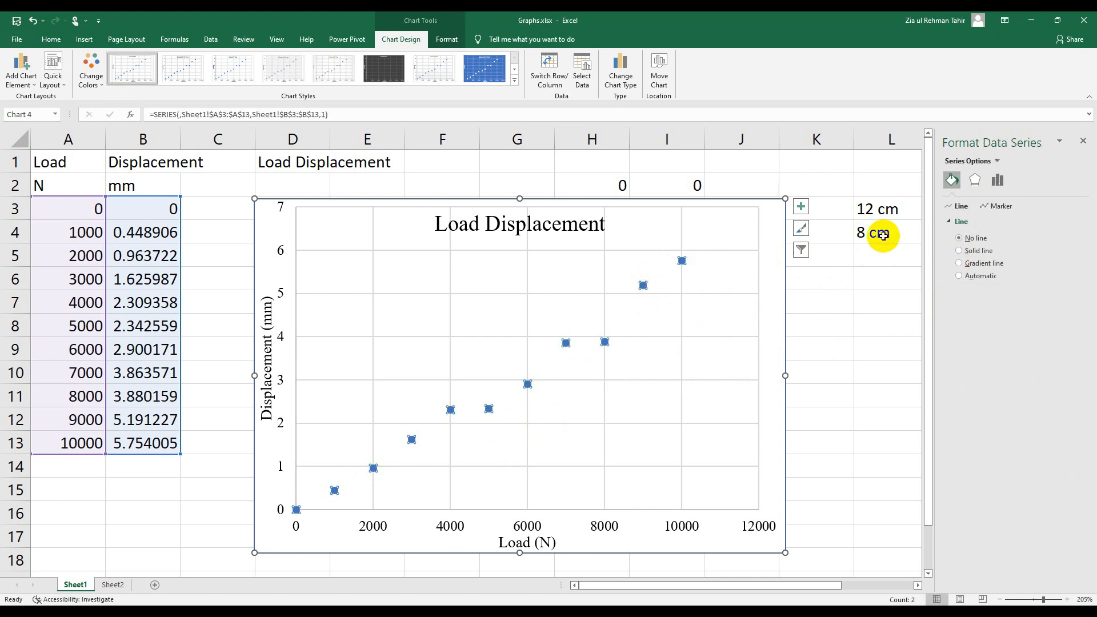
pyautogui.click(959, 251)
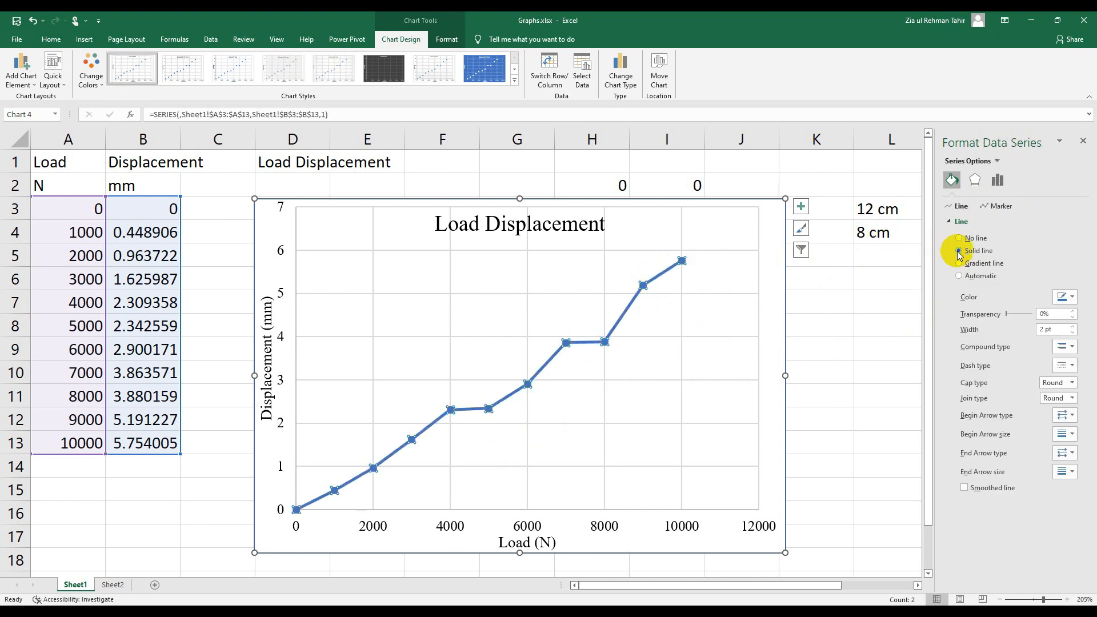
pyautogui.click(958, 238)
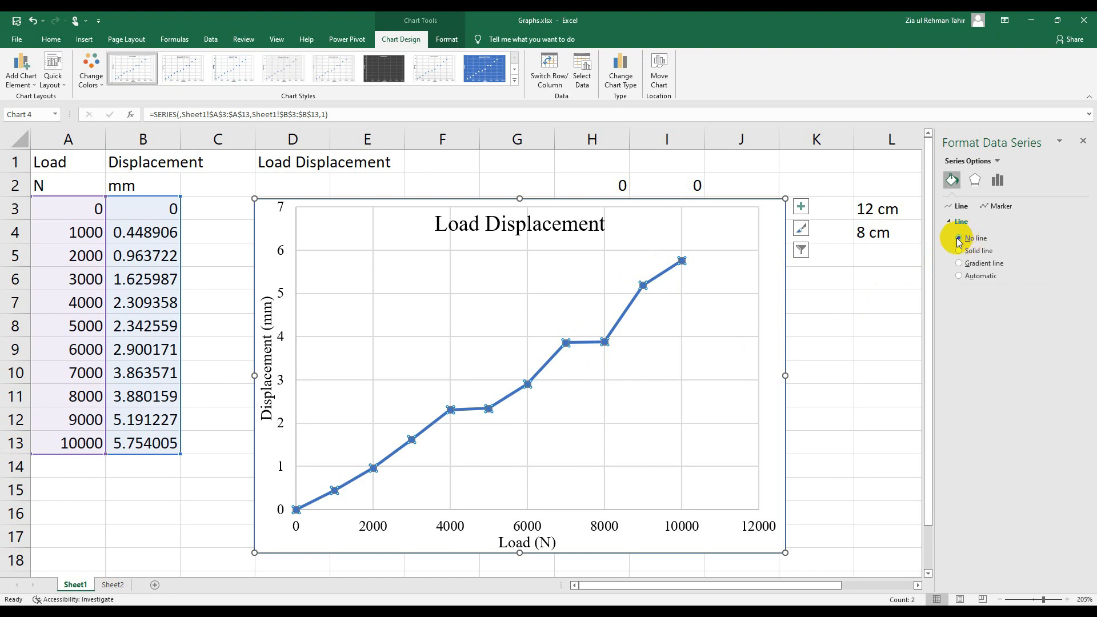
pyautogui.click(786, 329)
pyautogui.click(818, 323)
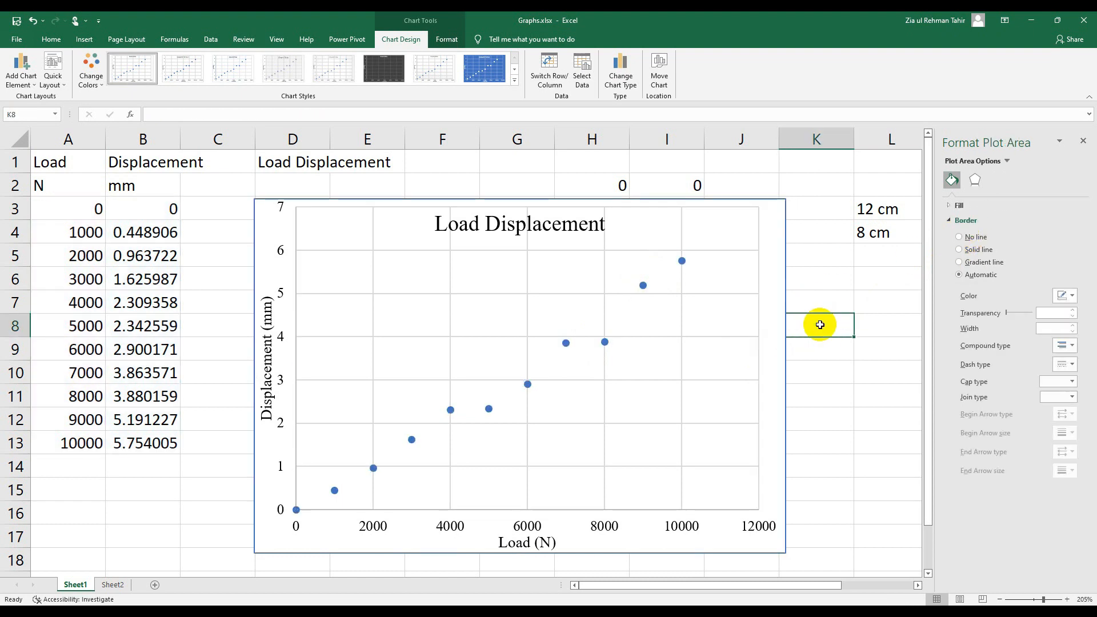
pyautogui.click(1082, 142)
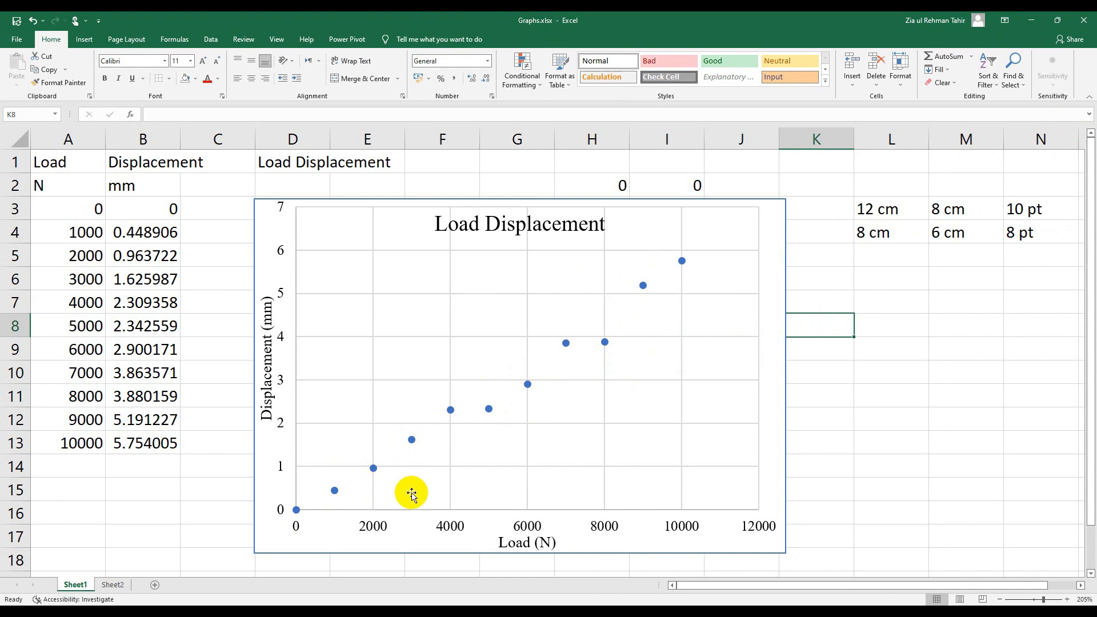
pyautogui.click(203, 542)
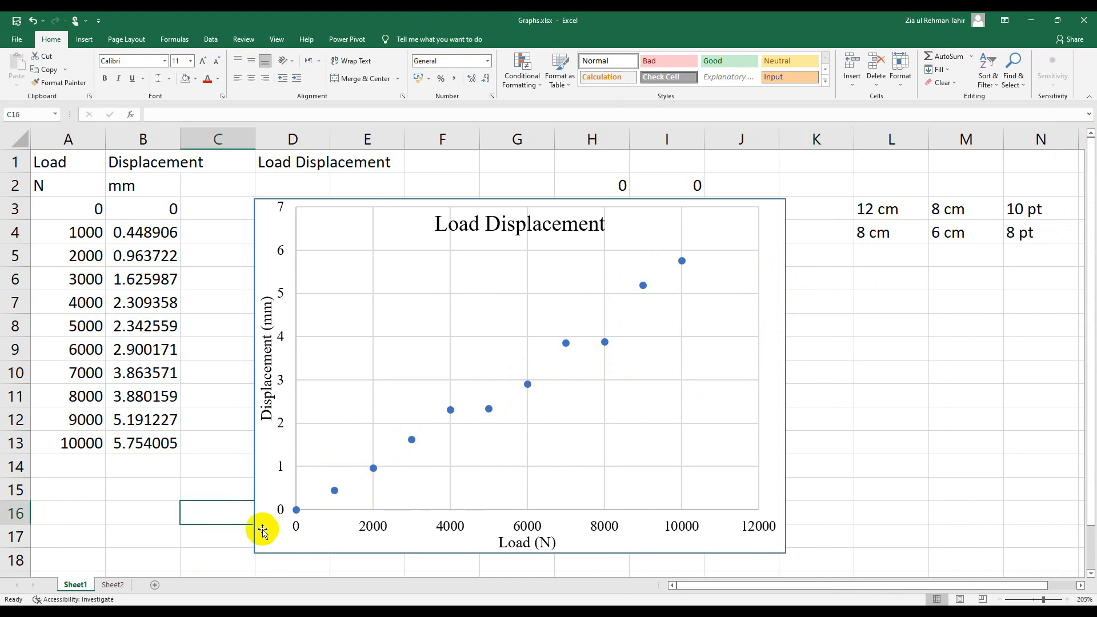
pyautogui.click(281, 535)
pyautogui.click(192, 533)
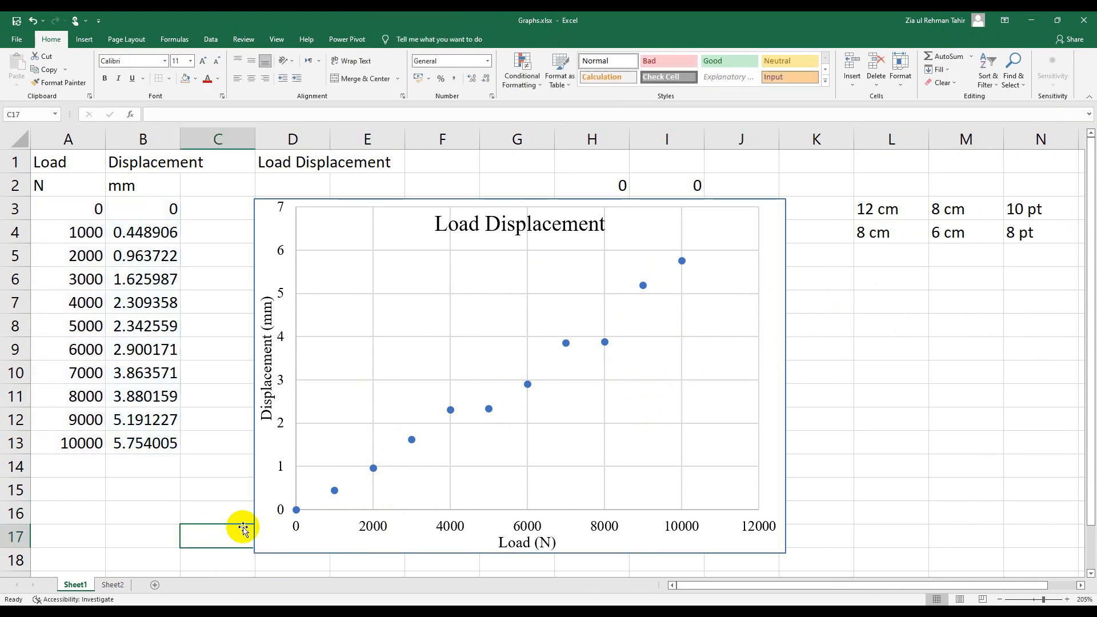
pyautogui.click(278, 528)
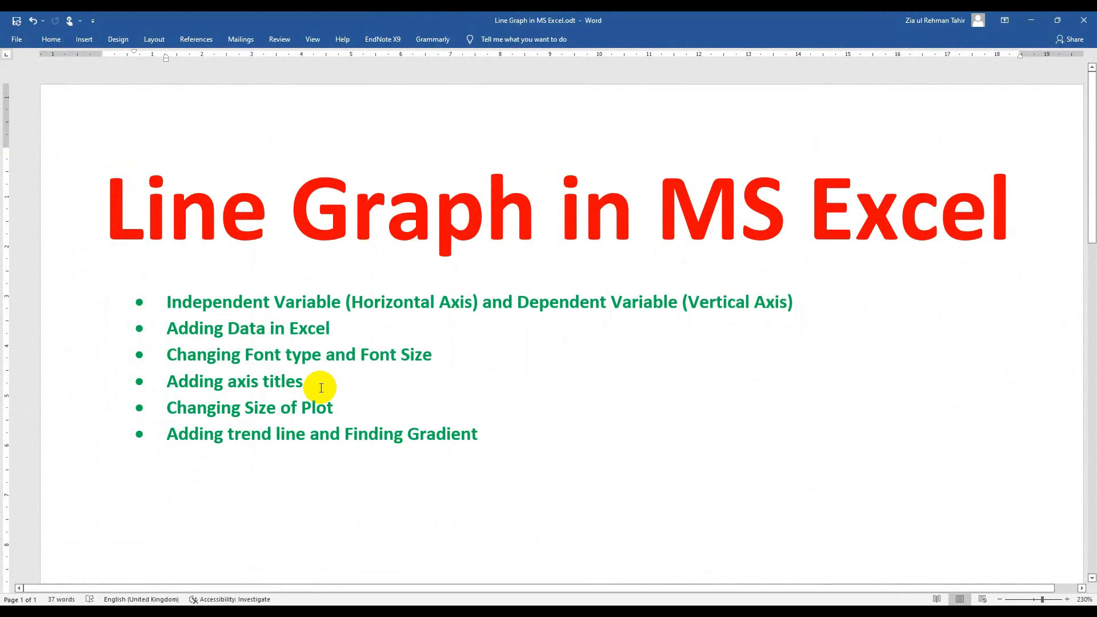
# Switch to the Word outline and highlight the item "Adding trend line and Finding Gradient".
pyautogui.tripleClick(244, 432)
pyautogui.click(245, 433)
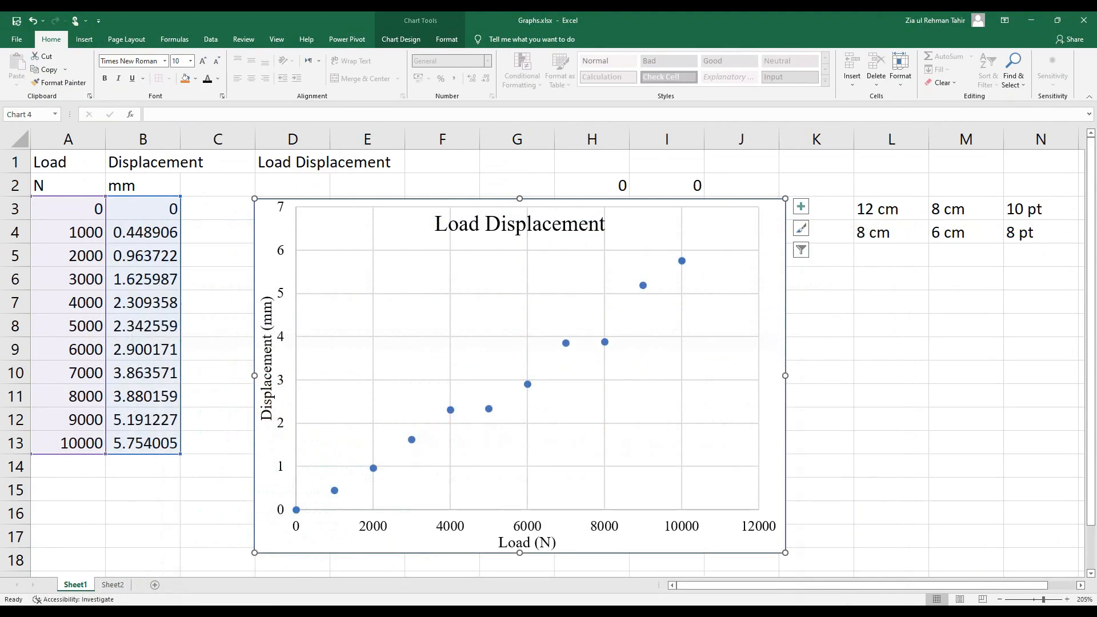
# Add a linear trendline to the load-displacement data series with its equation displayed on the chart.
pyautogui.click(625, 384)
pyautogui.click(605, 341)
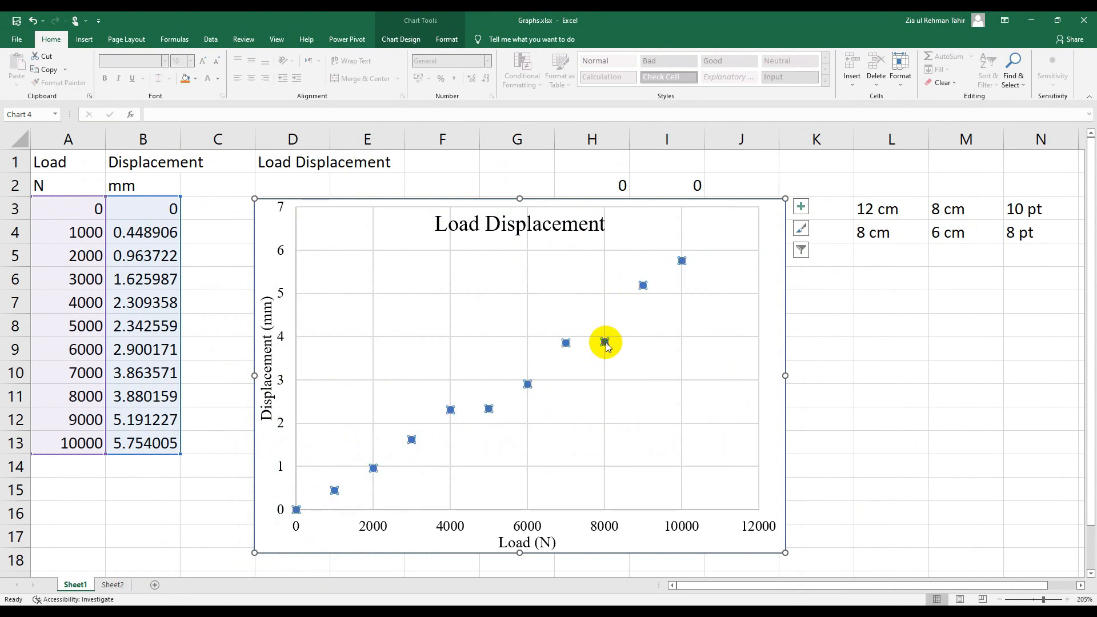
pyautogui.click(605, 341)
pyautogui.click(611, 368)
pyautogui.click(605, 342)
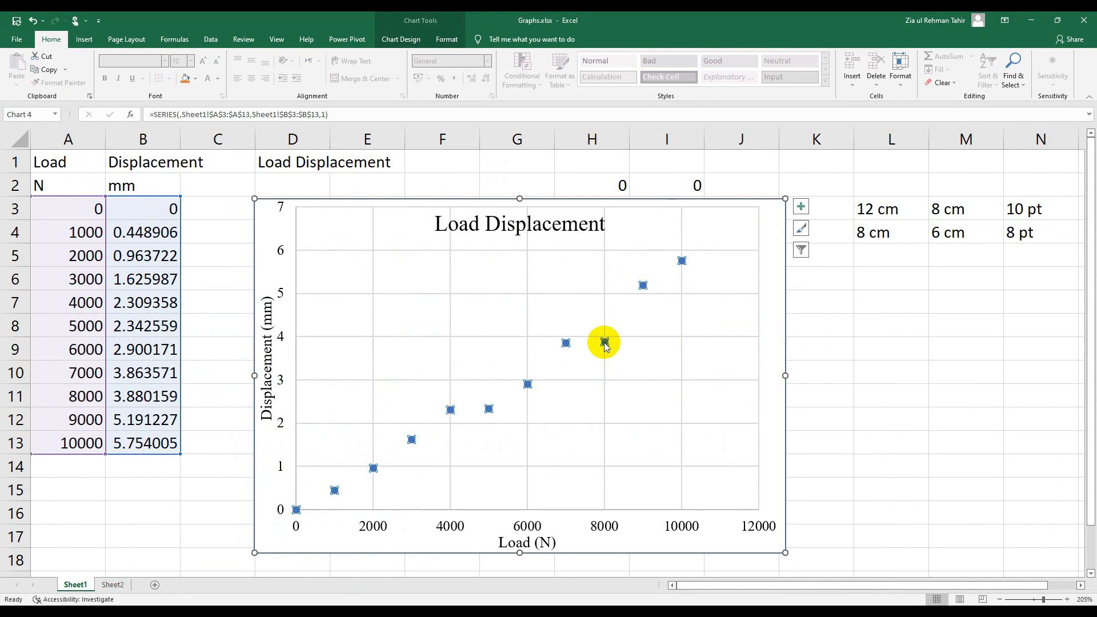
pyautogui.doubleClick(605, 343)
pyautogui.click(605, 345)
pyautogui.click(606, 342)
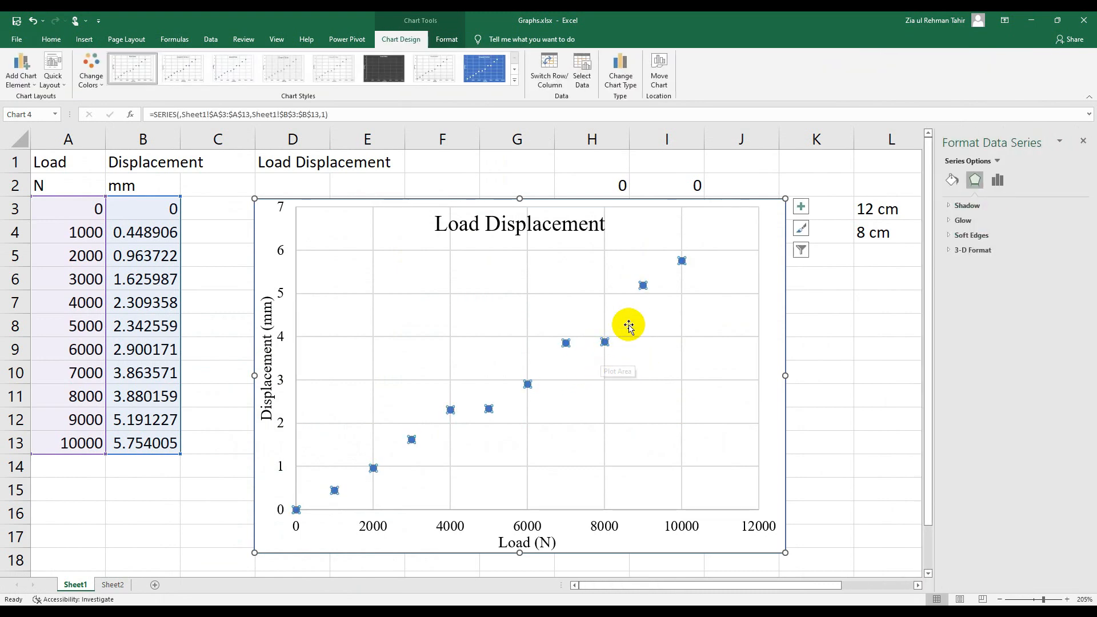
pyautogui.rightClick(643, 286)
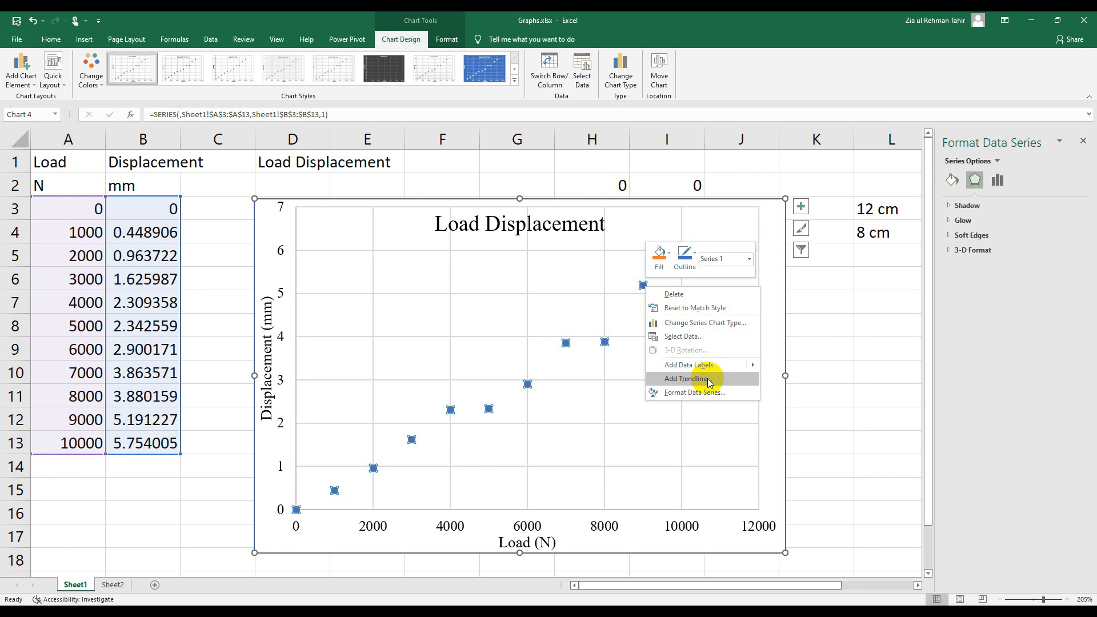
pyautogui.click(708, 379)
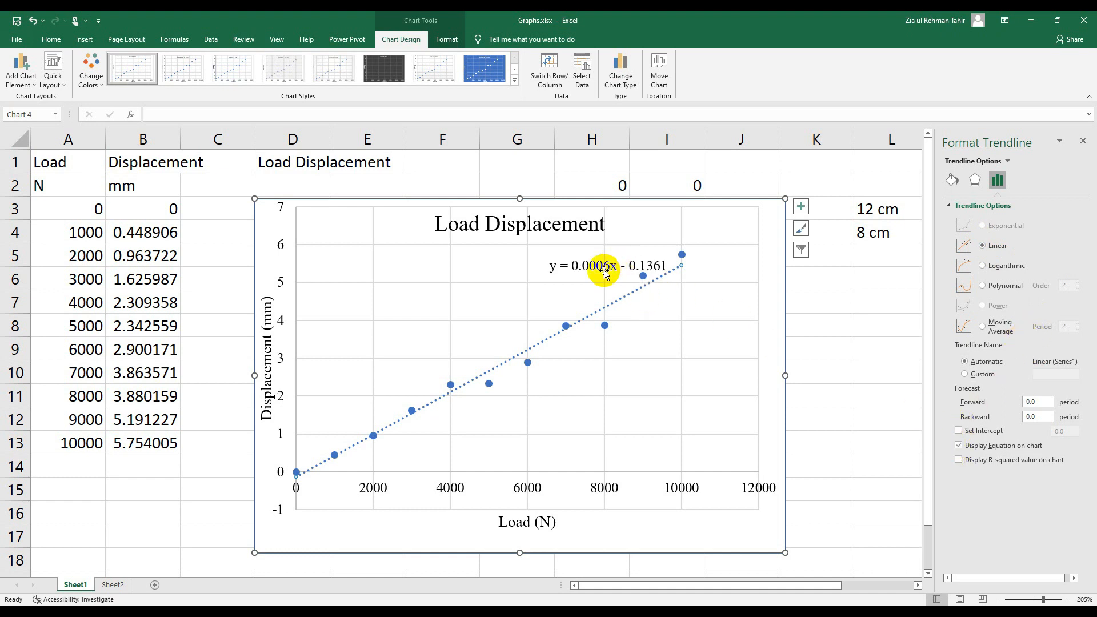
# Move the trendline equation to the upper-left part of the plot and highlight its intercept and gradient values.
pyautogui.moveTo(596, 266); pyautogui.dragTo(356, 267)
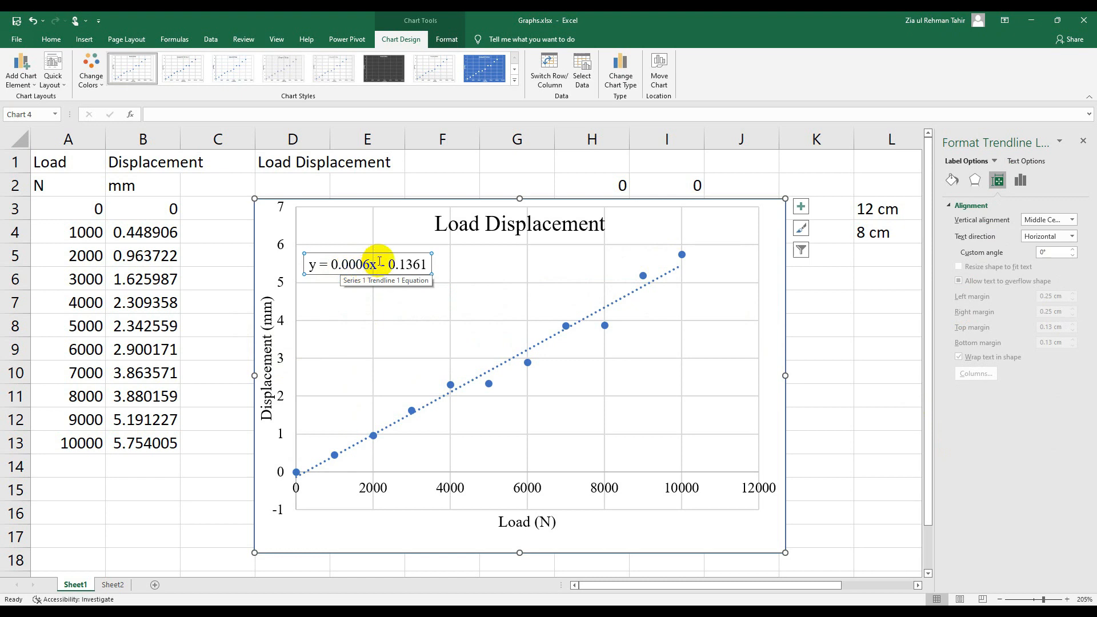
pyautogui.moveTo(402, 264); pyautogui.dragTo(417, 267)
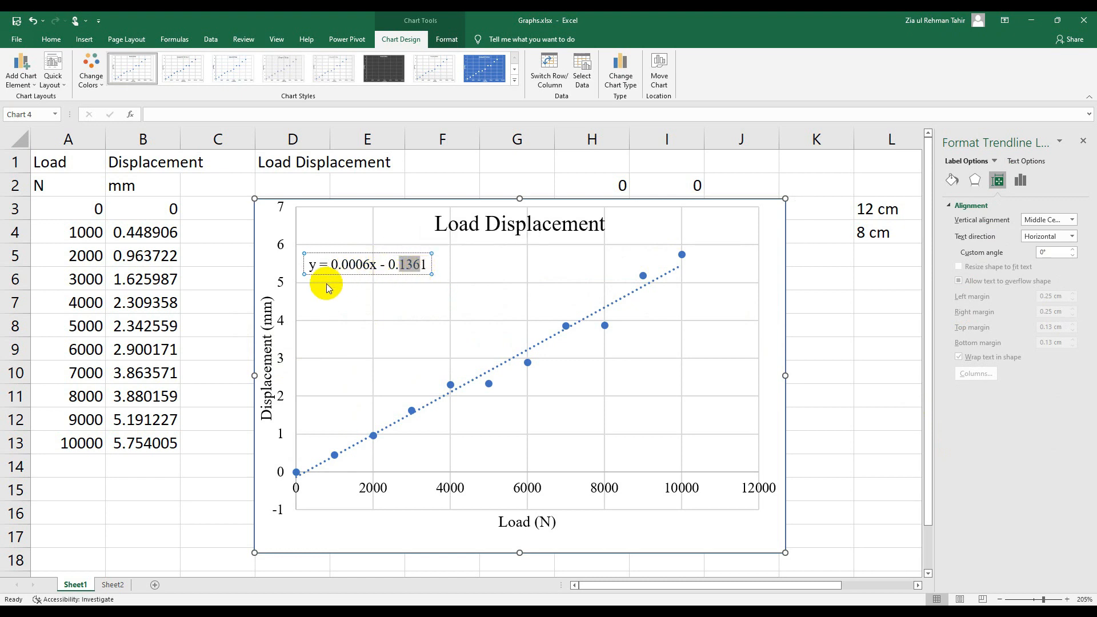
pyautogui.click(348, 265)
pyautogui.moveTo(332, 263); pyautogui.dragTo(368, 261)
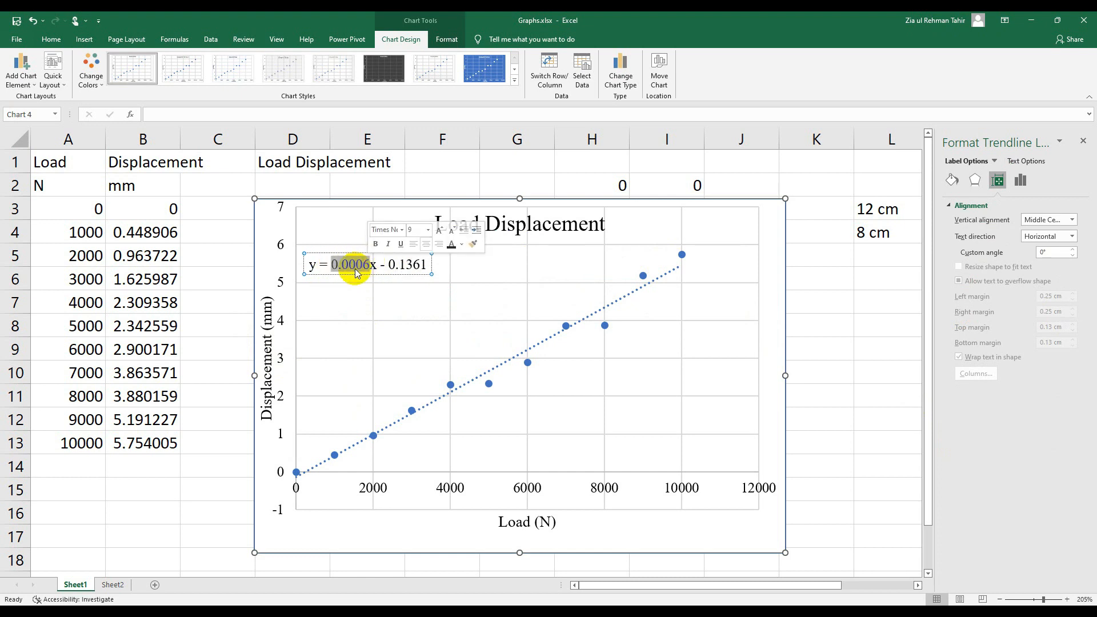
pyautogui.click(356, 266)
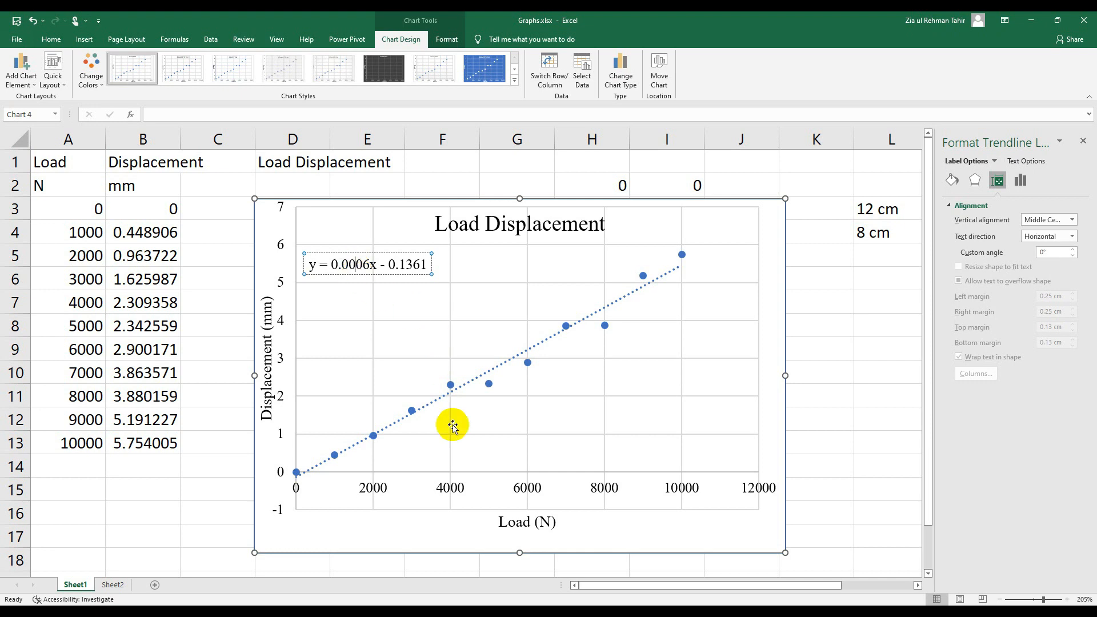
pyautogui.click(358, 343)
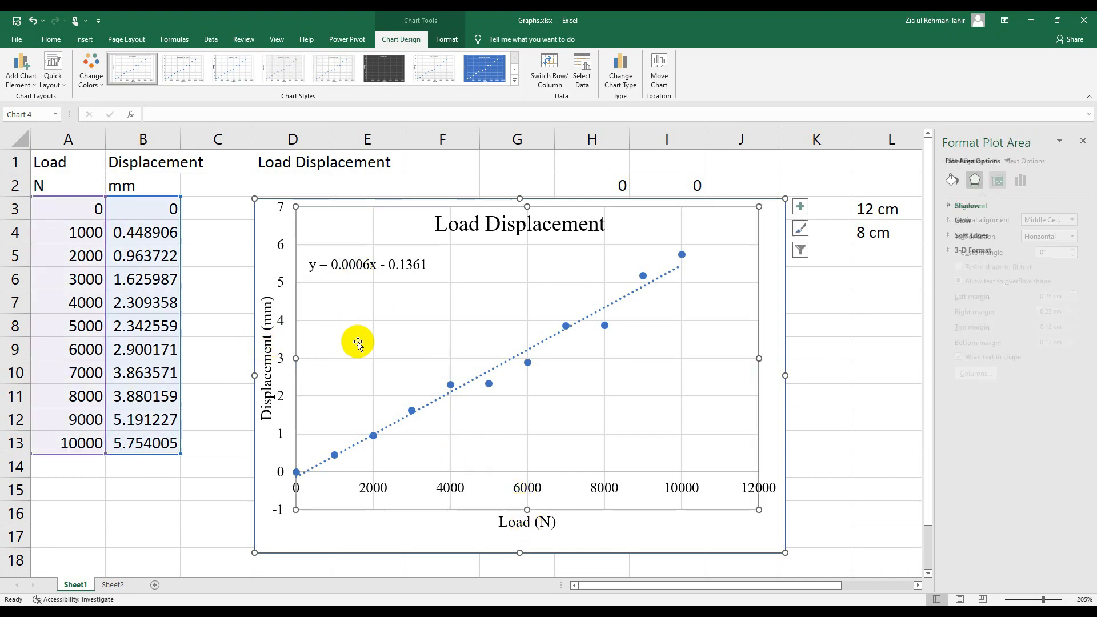
# Set the vertical axis's minimum bound to 0 and deselect the chart.
pyautogui.click(286, 476)
pyautogui.moveTo(355, 399); pyautogui.dragTo(353, 399)
pyautogui.click(278, 474)
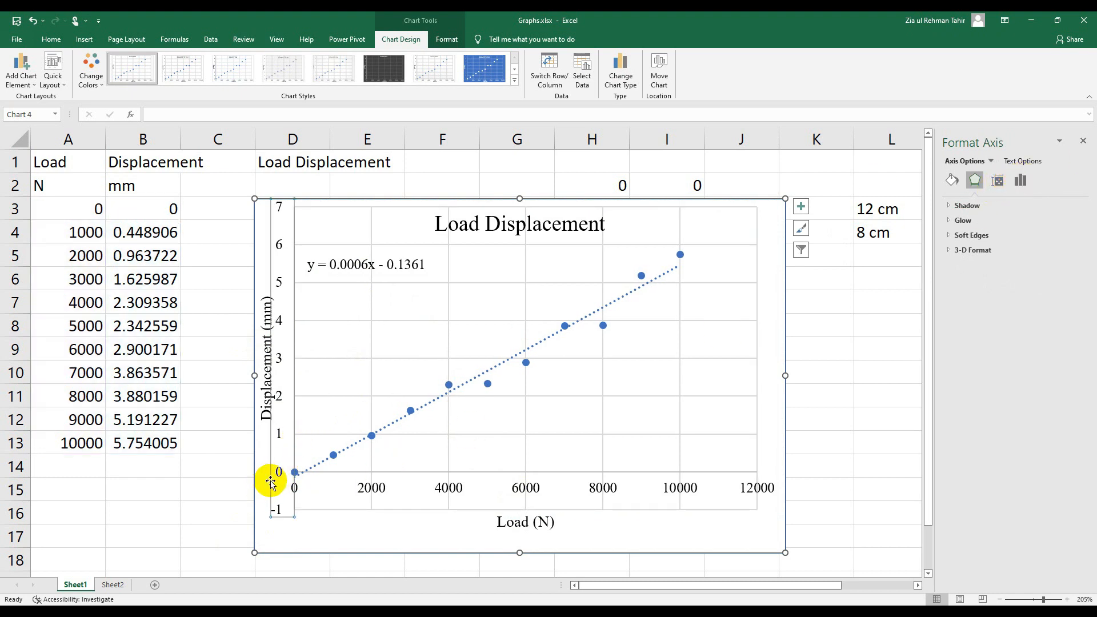
pyautogui.click(1021, 180)
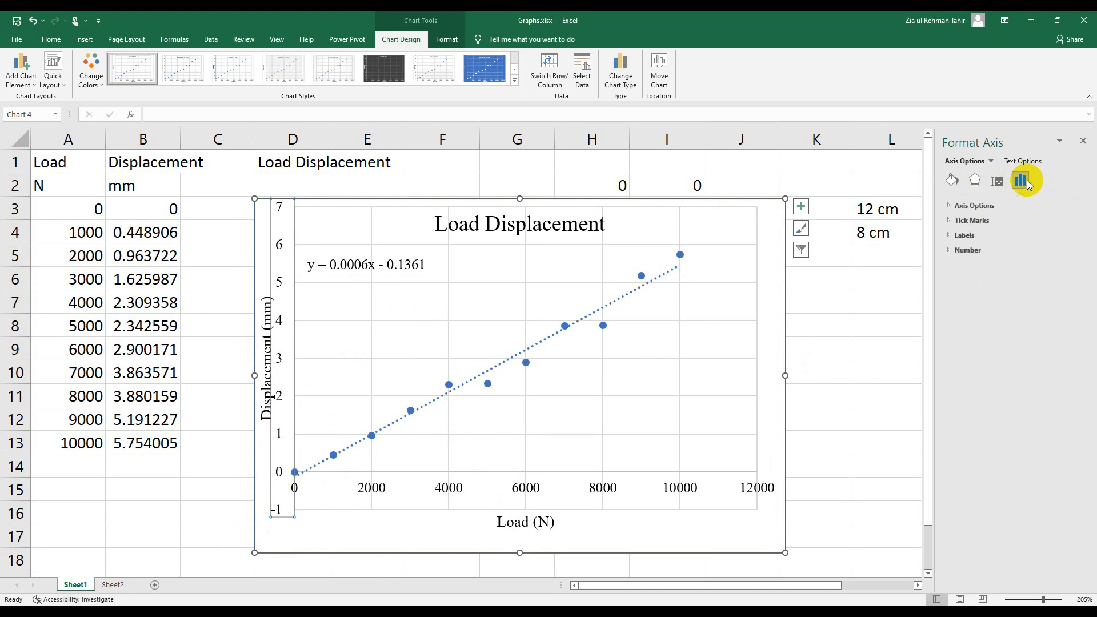
pyautogui.click(978, 205)
pyautogui.click(1016, 231)
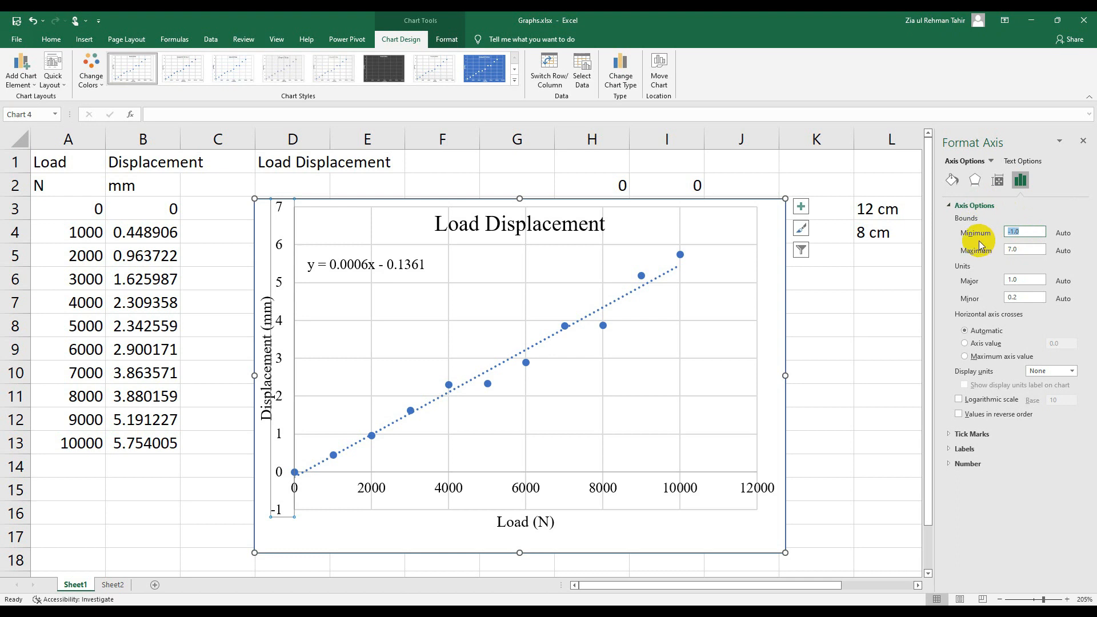
pyautogui.write('0')
pyautogui.press('Return')
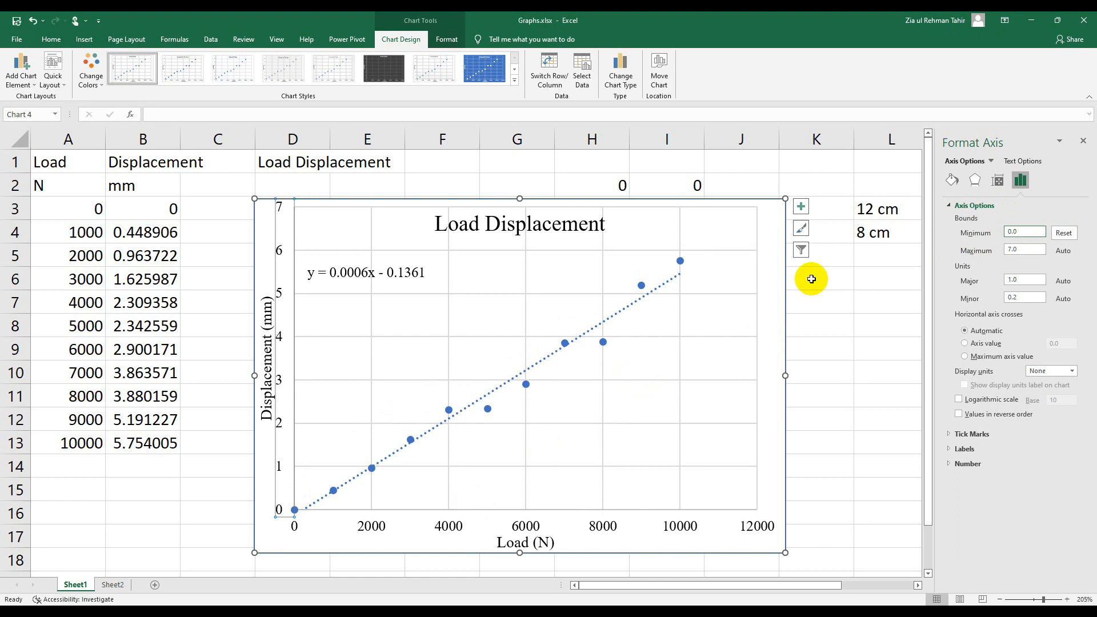
pyautogui.click(233, 527)
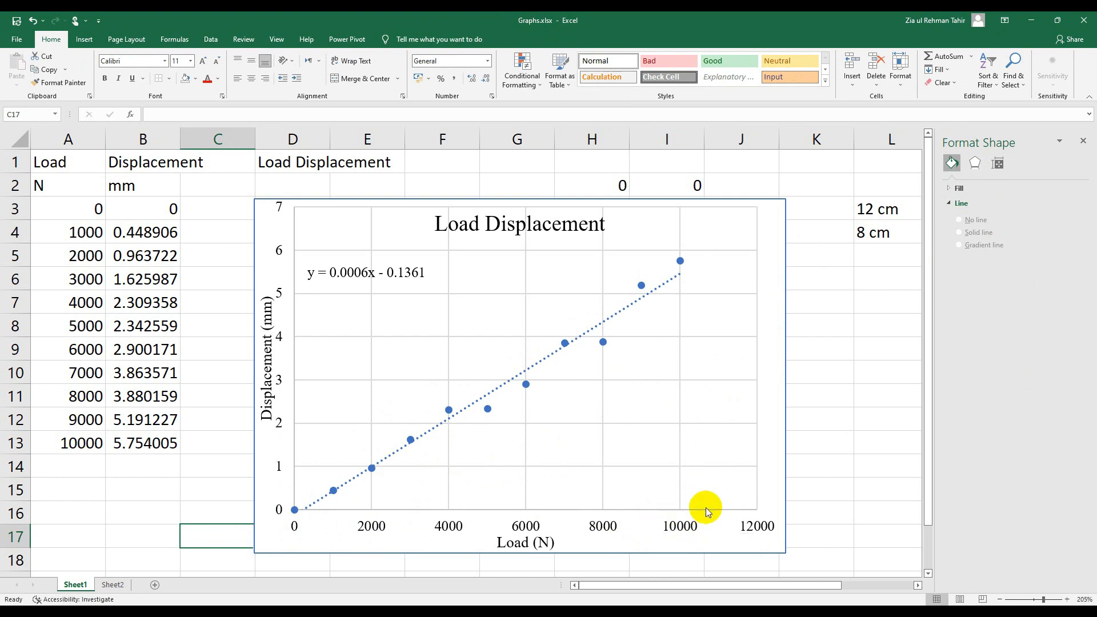
# Set the horizontal load axis's maximum bound to 10000.
pyautogui.click(678, 530)
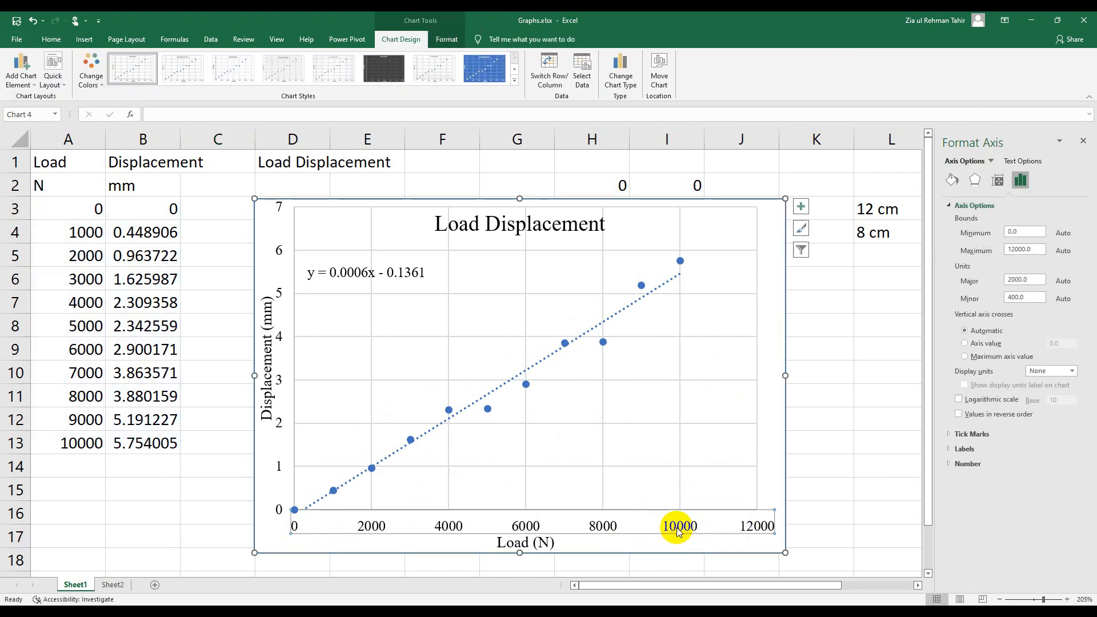
pyautogui.click(666, 443)
pyautogui.click(609, 529)
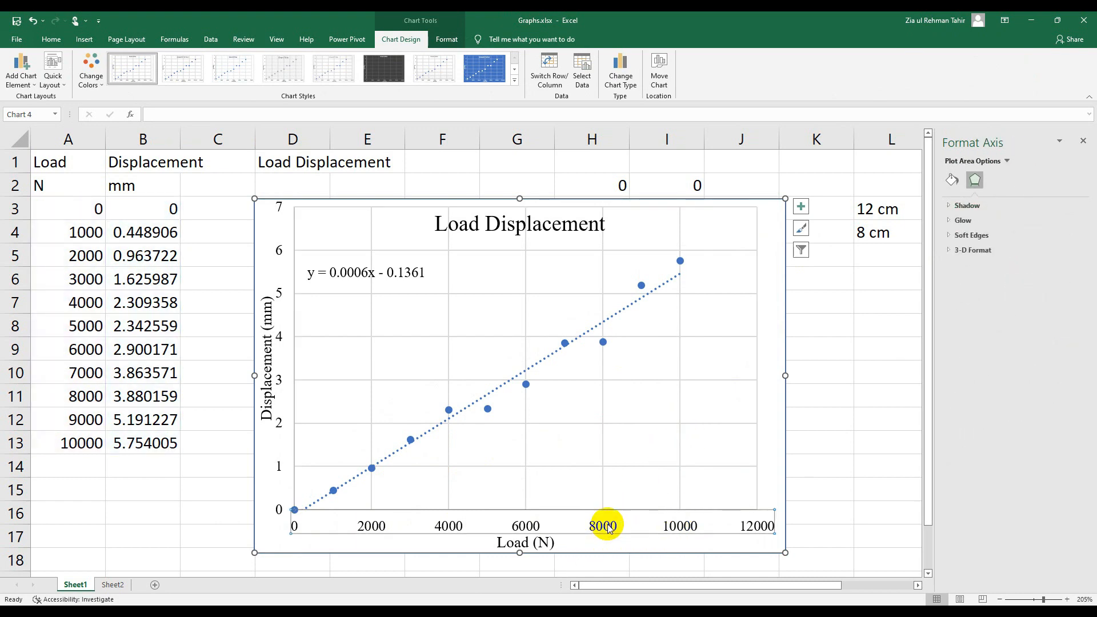
pyautogui.click(1020, 180)
pyautogui.click(992, 205)
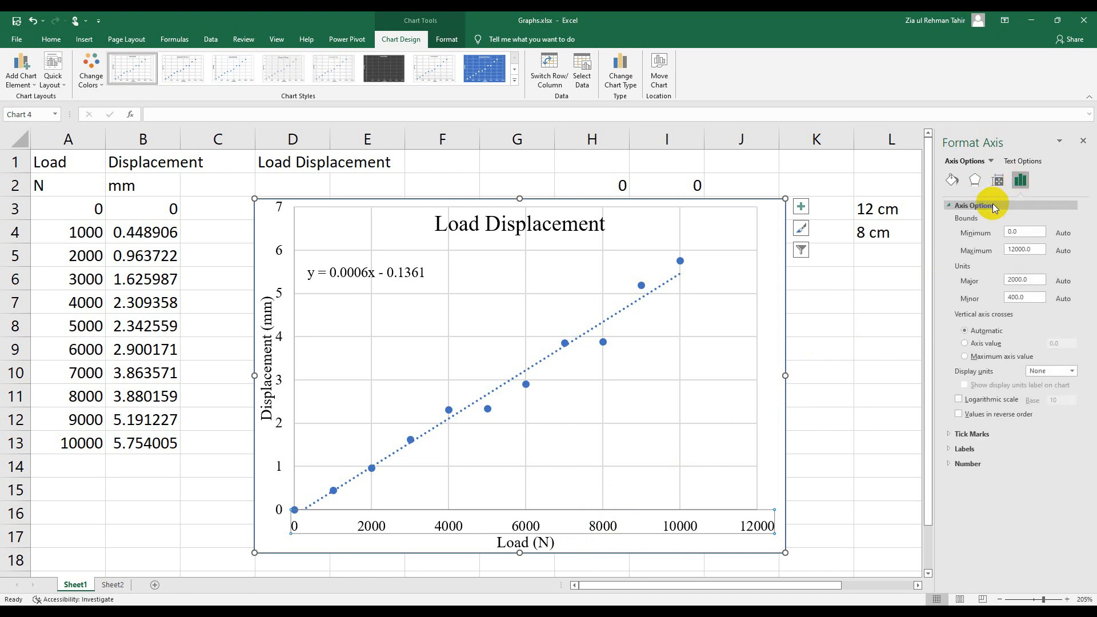
pyautogui.doubleClick(1031, 249)
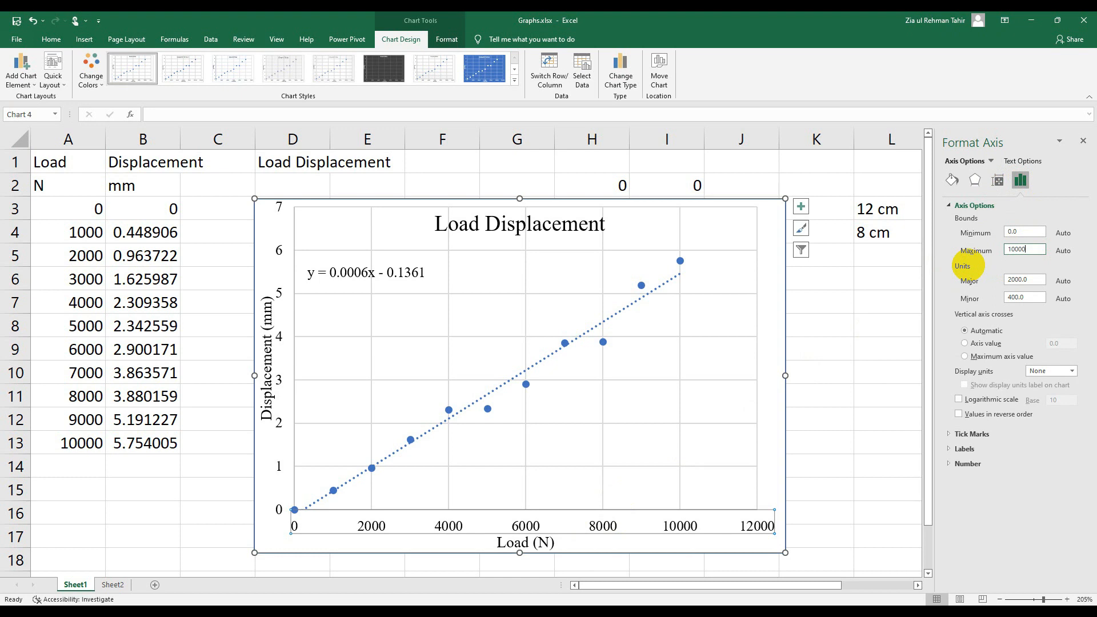
pyautogui.press('Return')
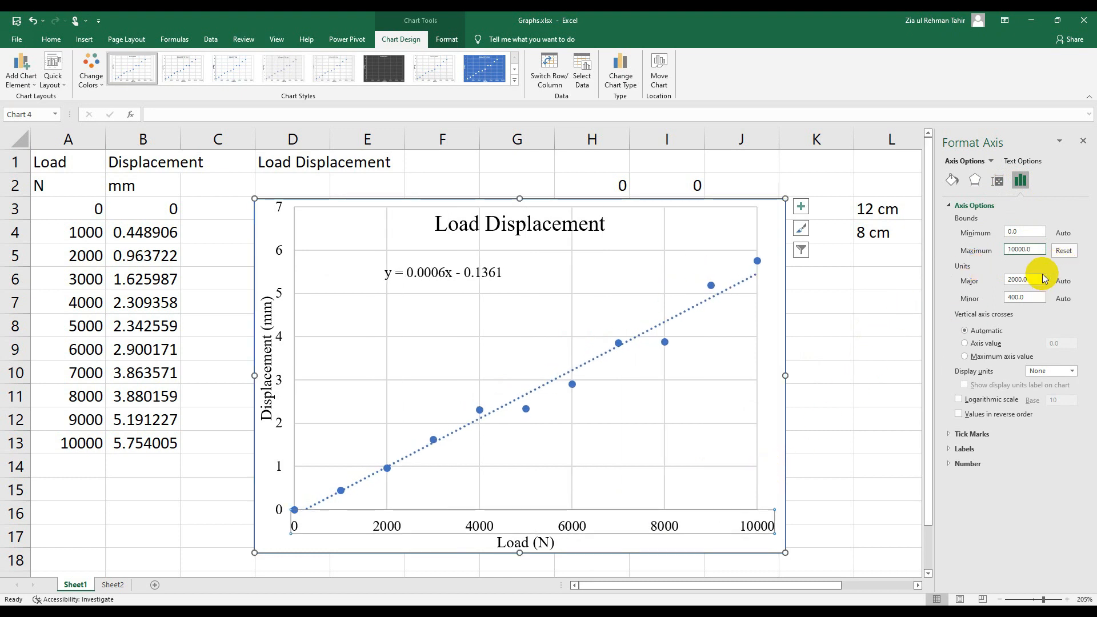
# Set the horizontal load axis's major unit to 1000.
pyautogui.doubleClick(1040, 279)
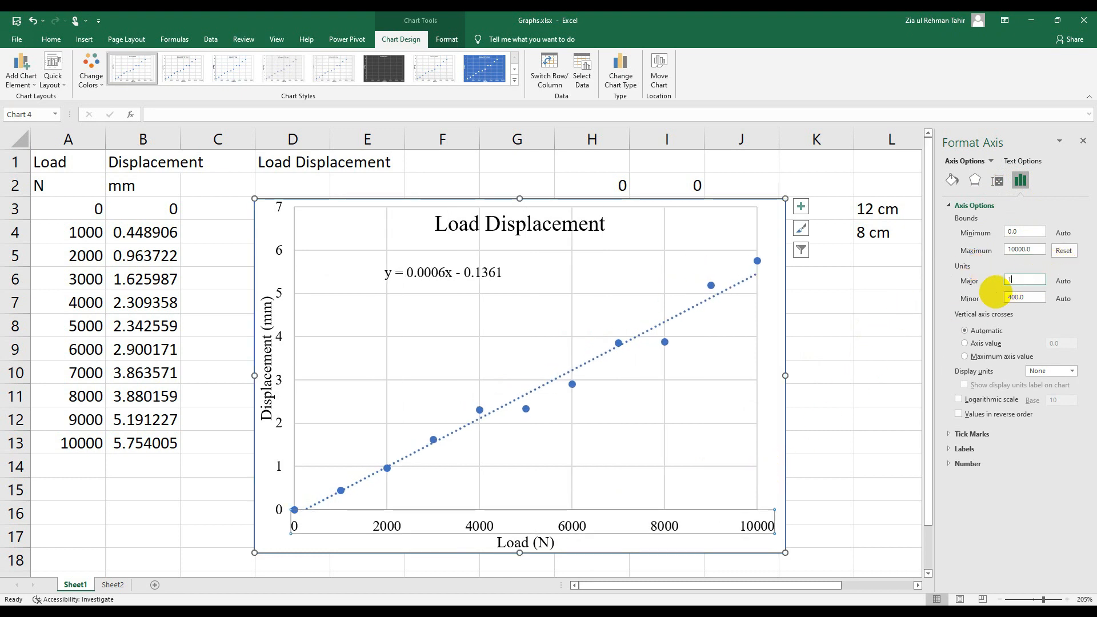
pyautogui.write('1000')
pyautogui.press('Return')
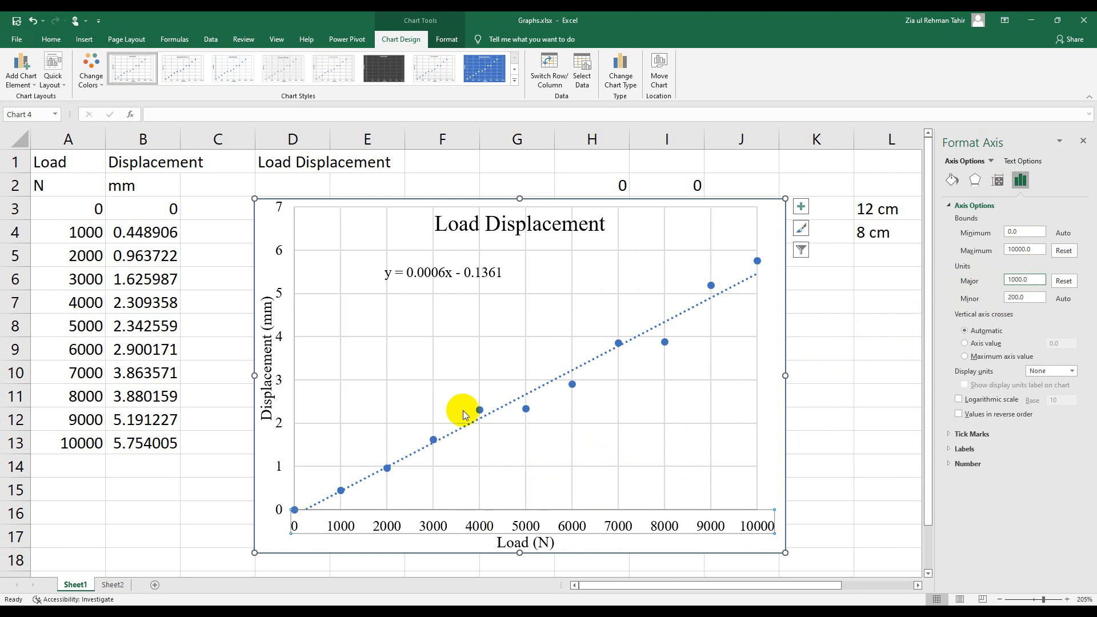
# Narrow the plot area slightly from its left edge and set the vertical displacement axis's maximum bound to 6.
pyautogui.click(310, 324)
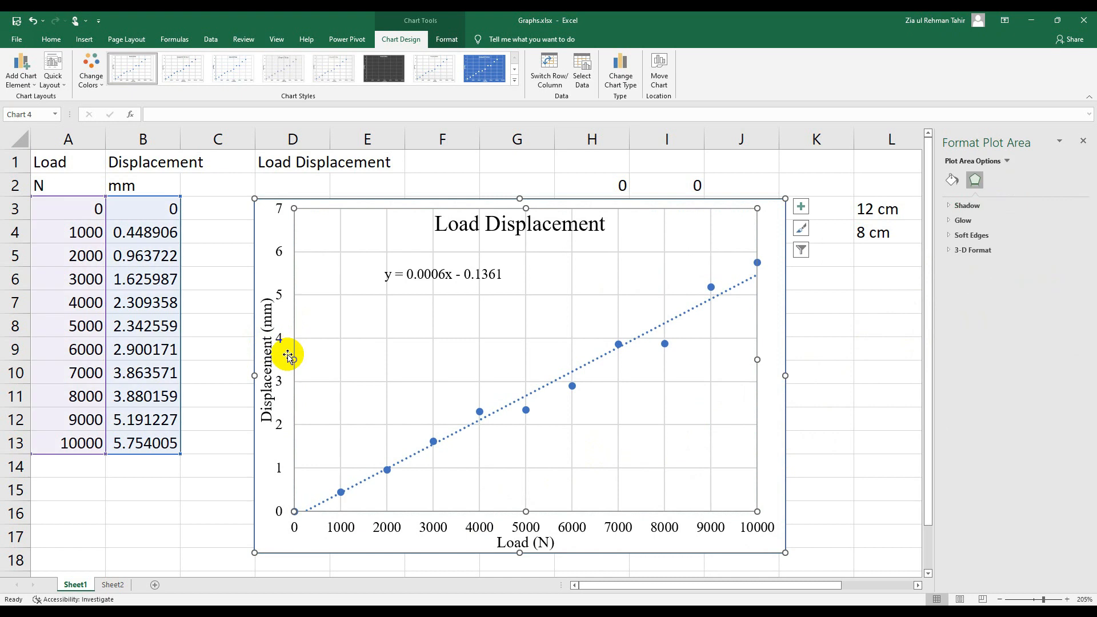
pyautogui.moveTo(294, 361); pyautogui.dragTo(284, 340)
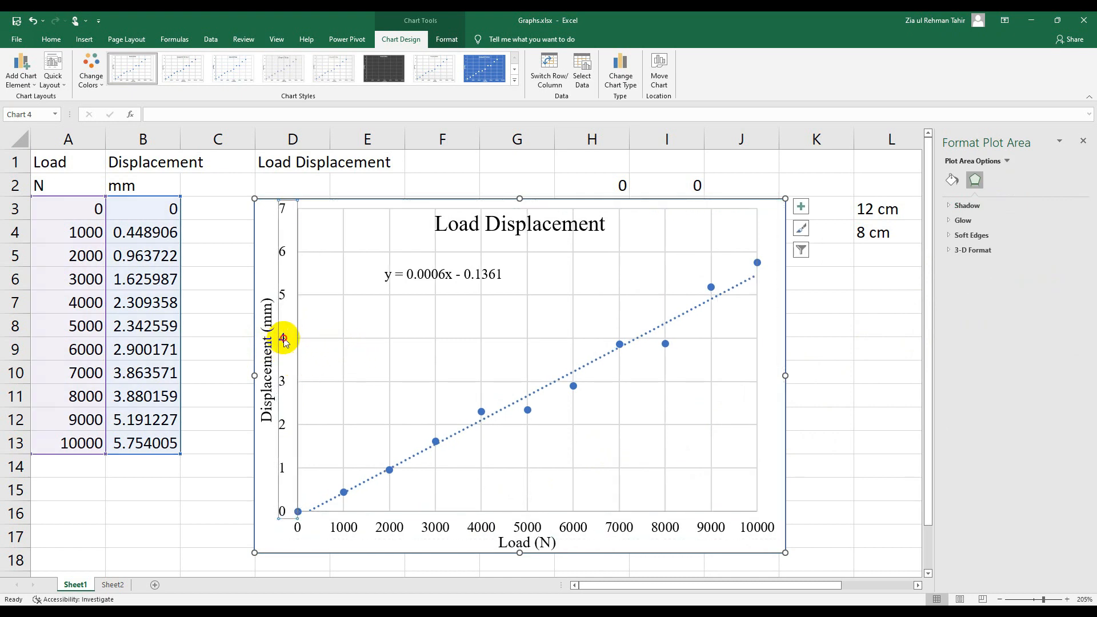
pyautogui.click(284, 340)
pyautogui.click(1020, 180)
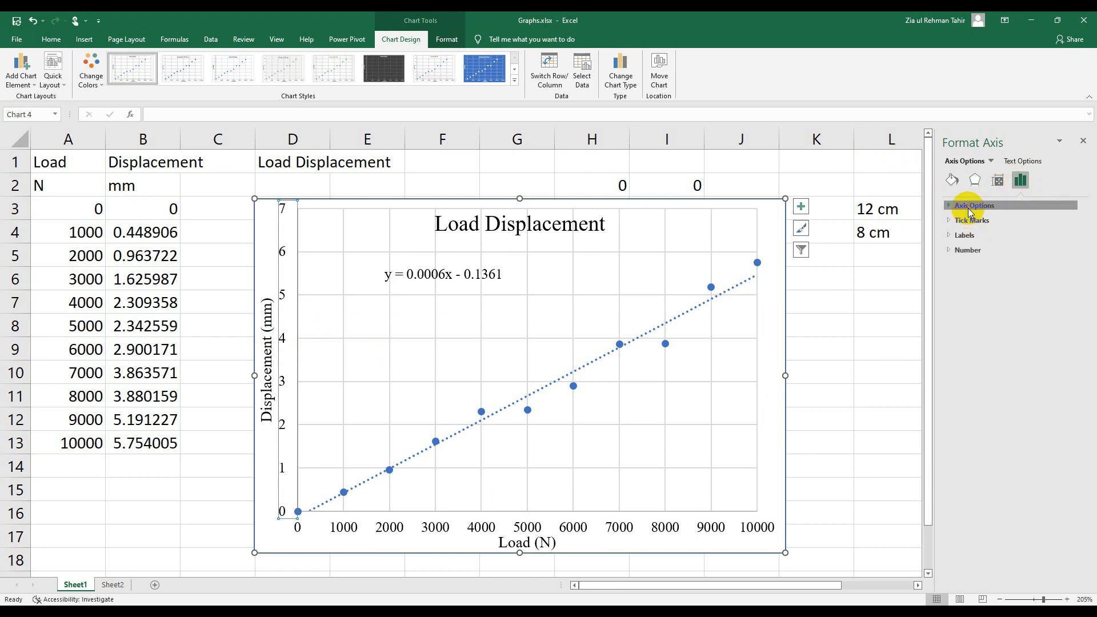
pyautogui.click(967, 206)
pyautogui.click(1025, 248)
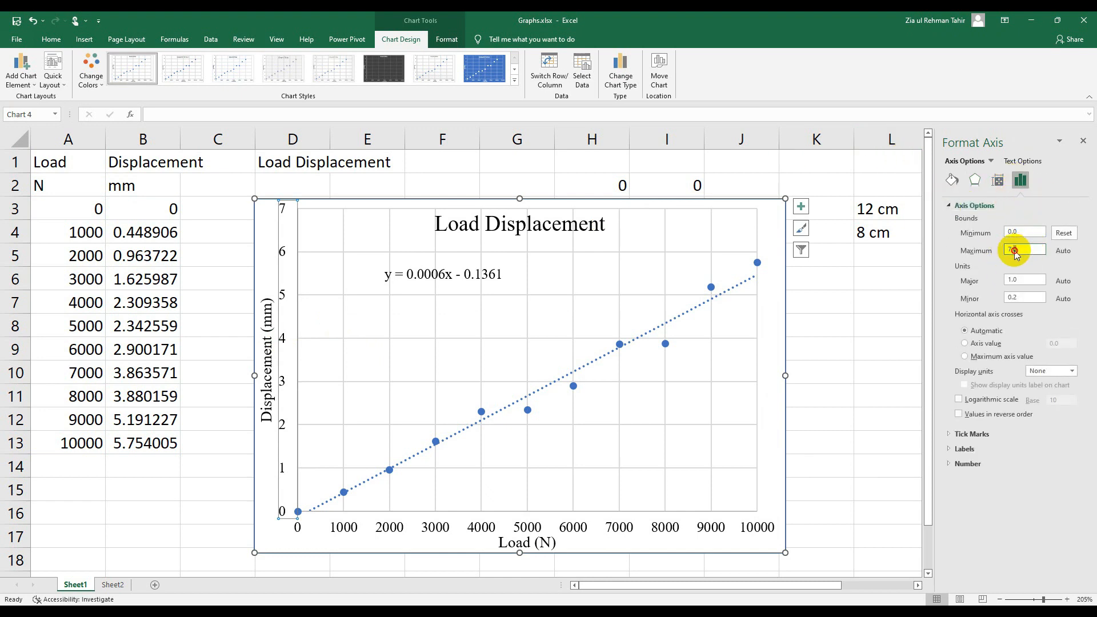
pyautogui.press('Return')
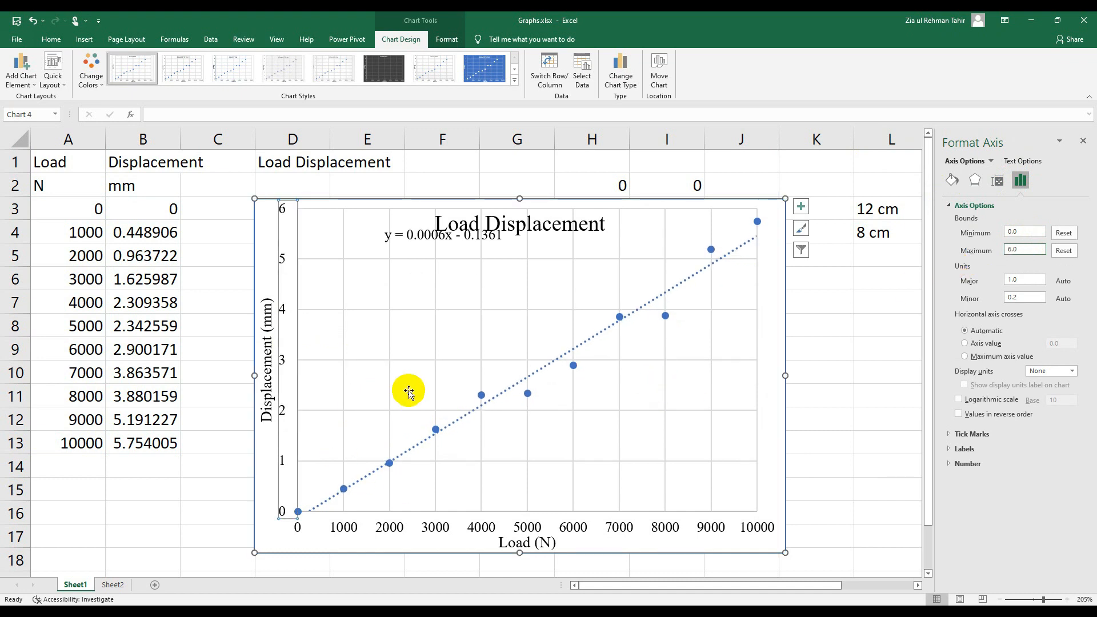
# Raise the plot area's bottom edge slightly and deselect the chart.
pyautogui.click(665, 362)
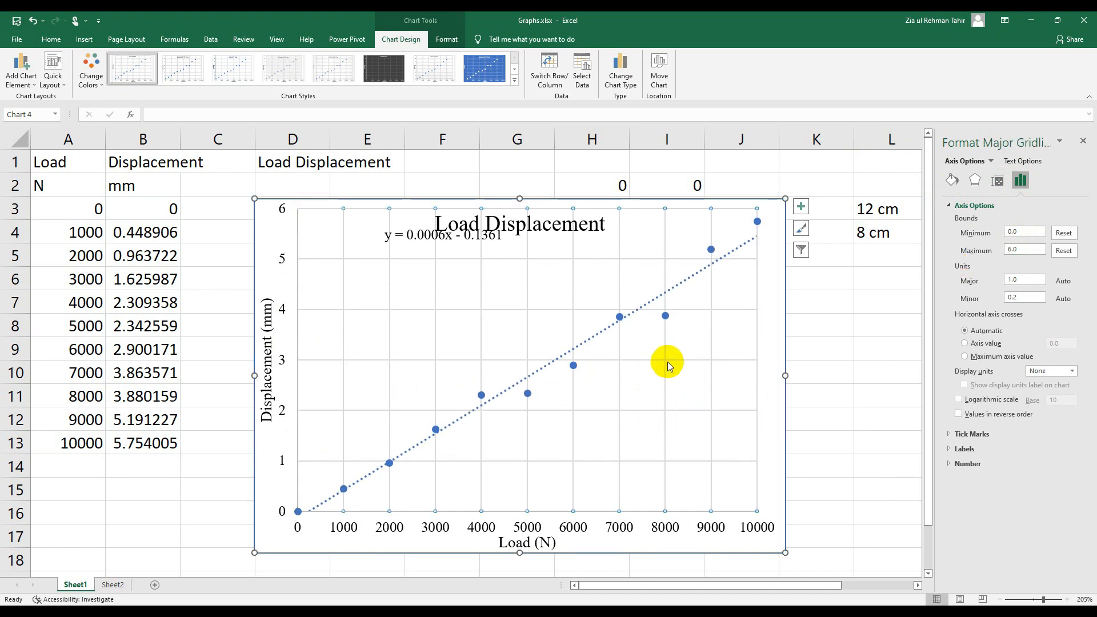
pyautogui.click(183, 530)
pyautogui.click(373, 345)
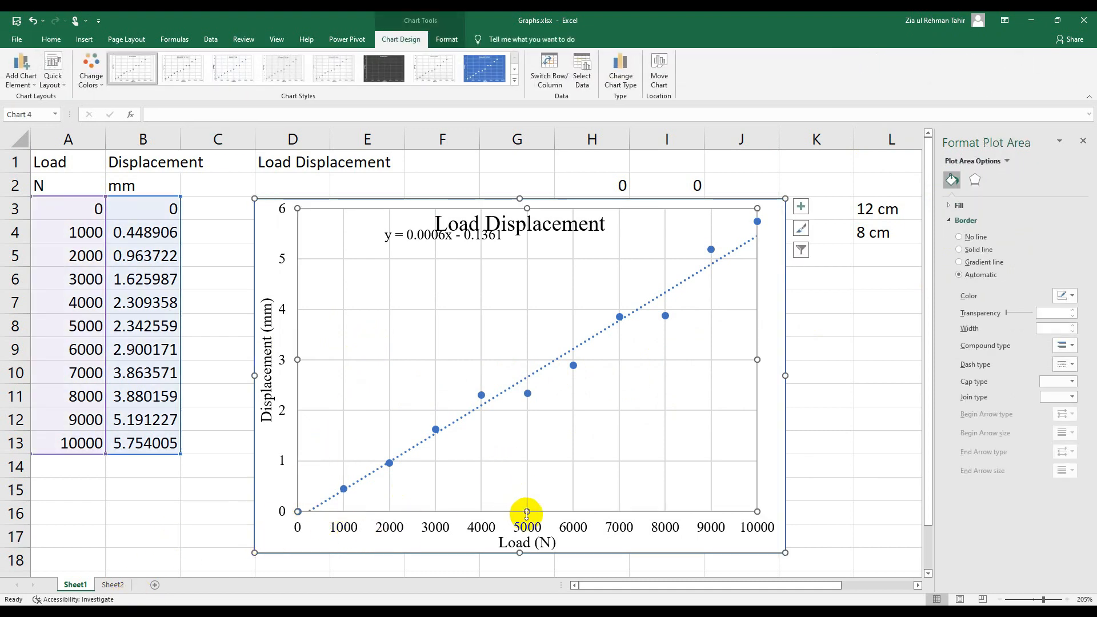
pyautogui.moveTo(529, 510); pyautogui.dragTo(529, 508)
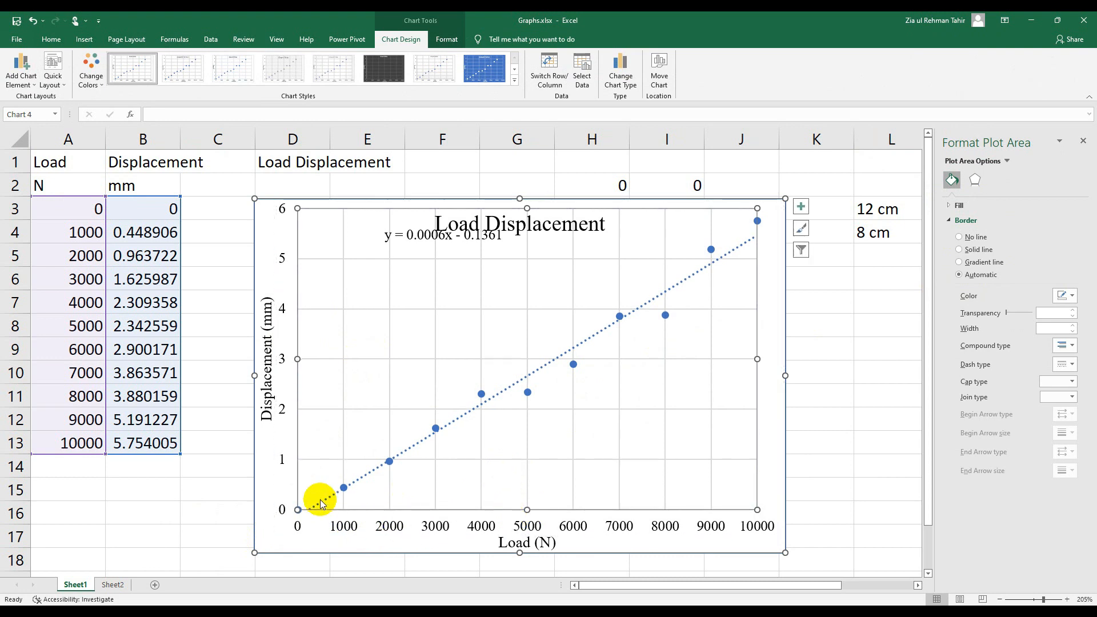
pyautogui.click(209, 534)
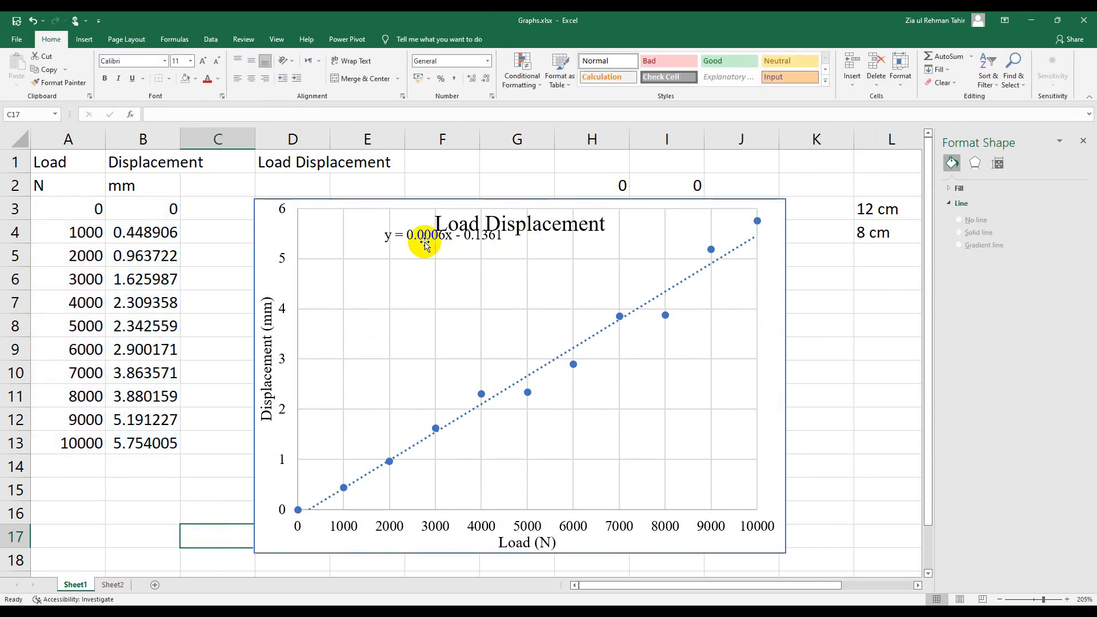
# Move the trendline equation away from the chart title to the lower-right corner of the plot.
pyautogui.click(403, 237)
pyautogui.moveTo(403, 237); pyautogui.dragTo(667, 502)
pyautogui.click(506, 228)
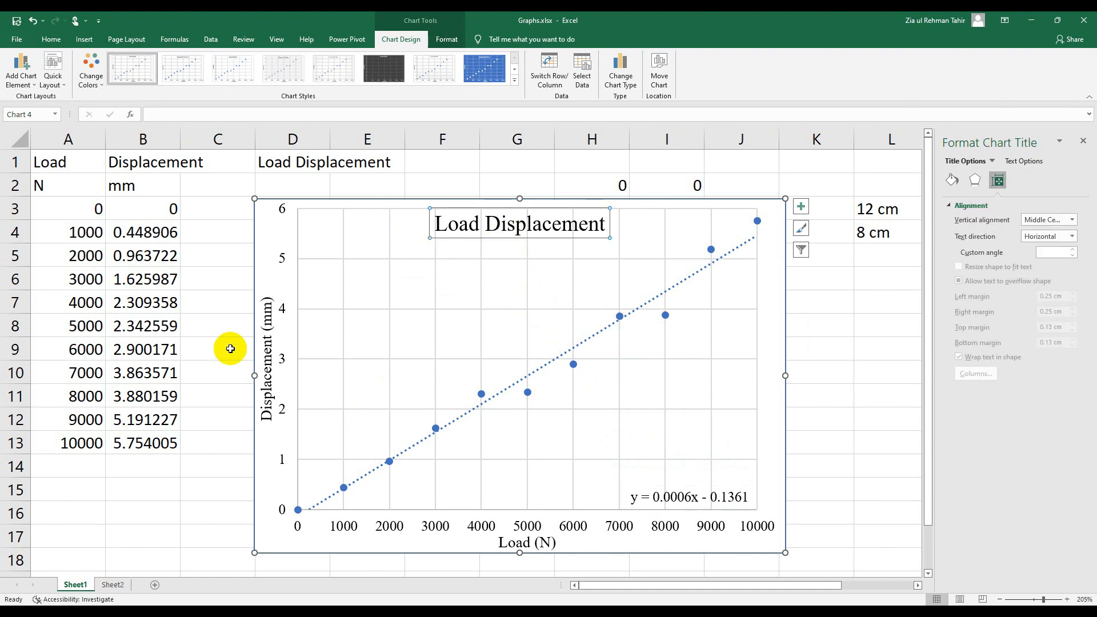
# Select the load-displacement data series and change its marker fill to a solid standard red.
pyautogui.click(624, 368)
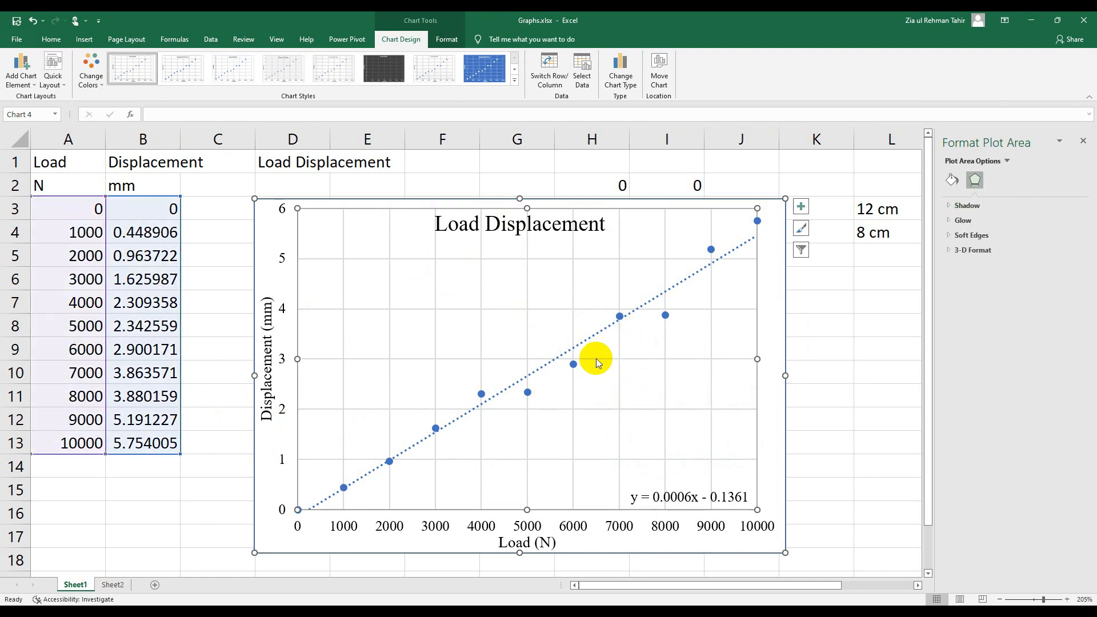
pyautogui.click(573, 365)
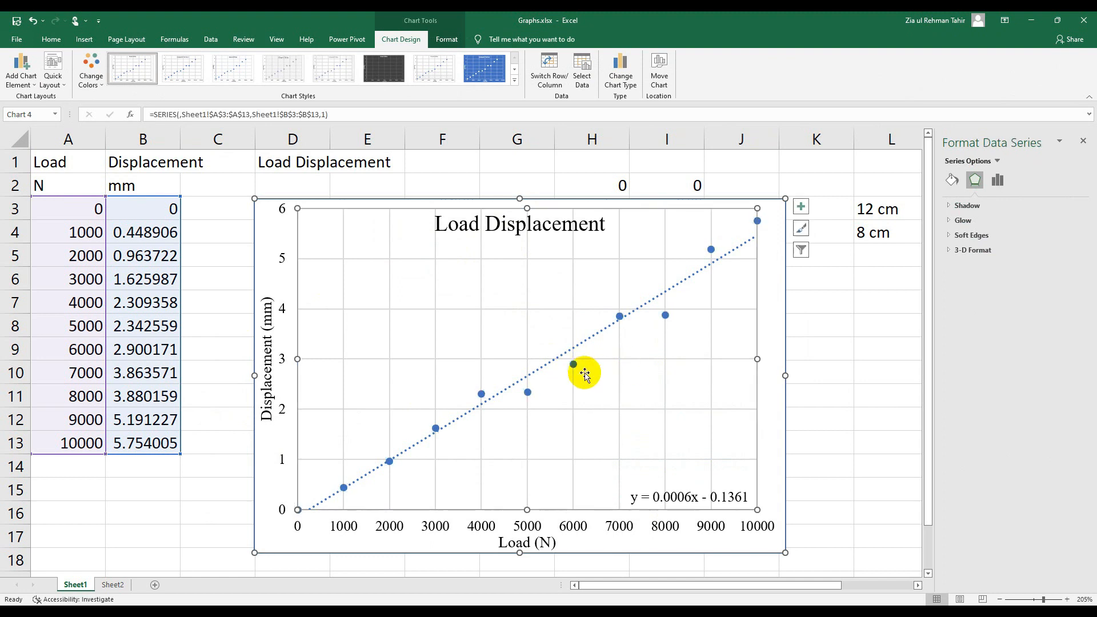
pyautogui.click(617, 370)
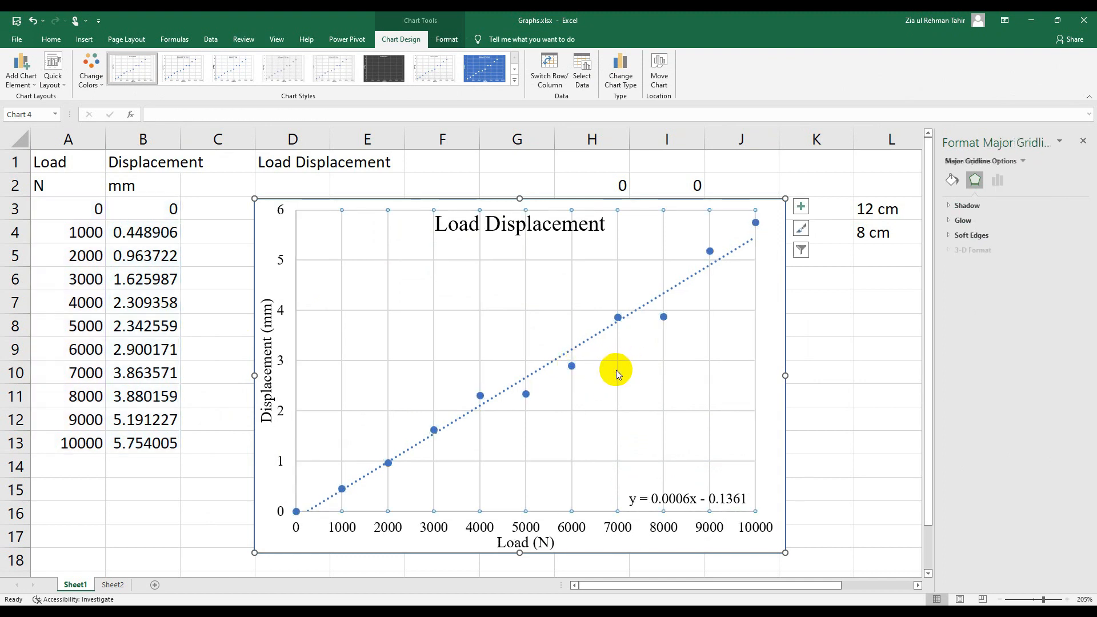
pyautogui.click(763, 361)
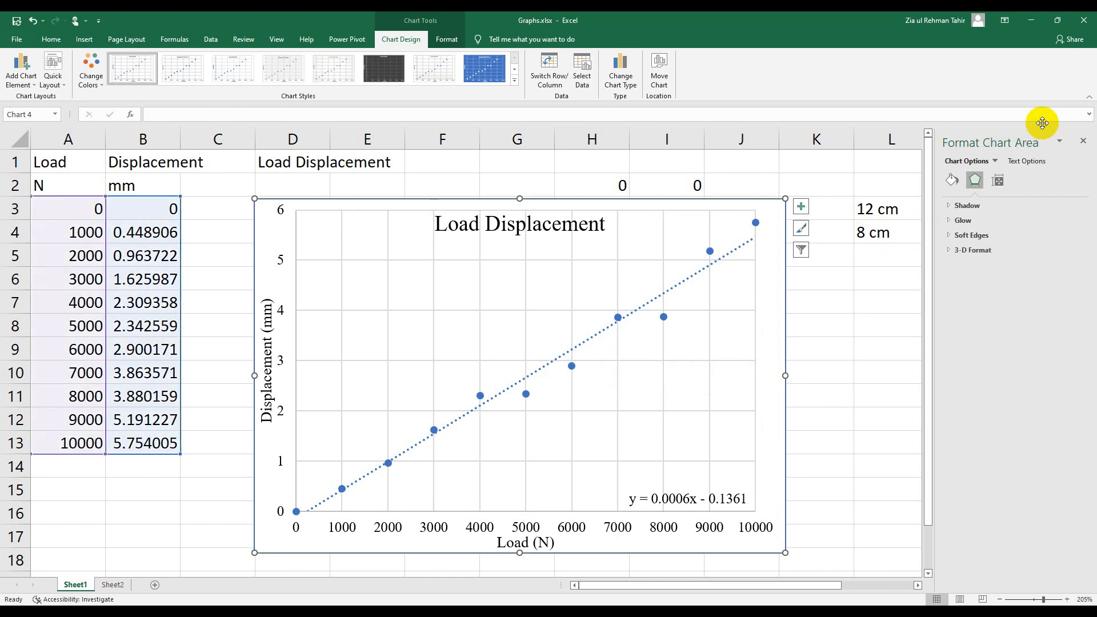
pyautogui.click(994, 162)
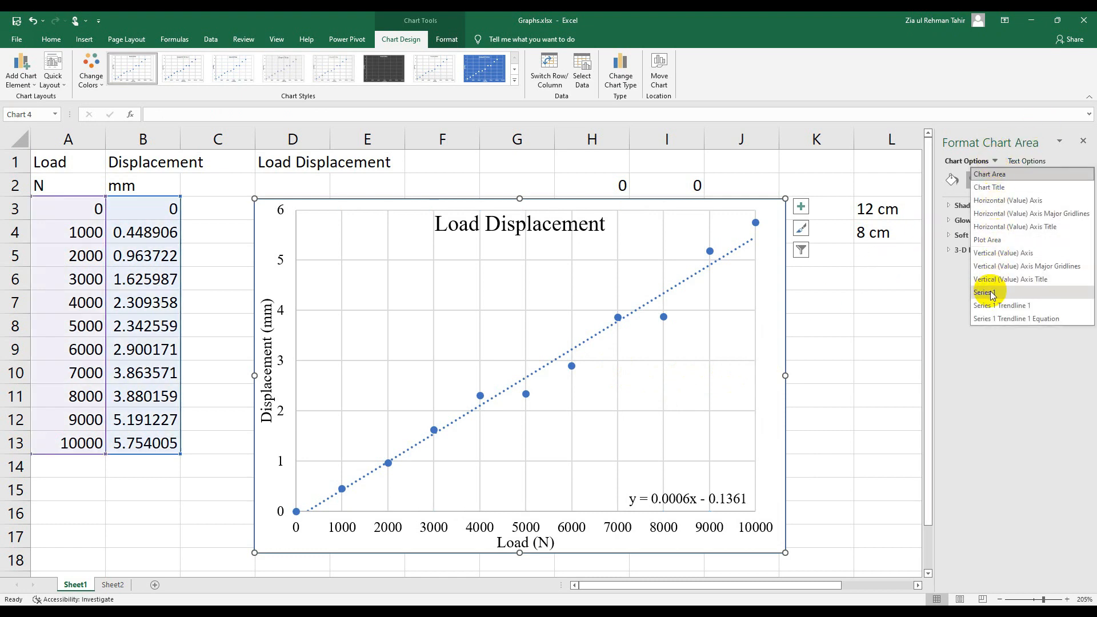
pyautogui.click(983, 292)
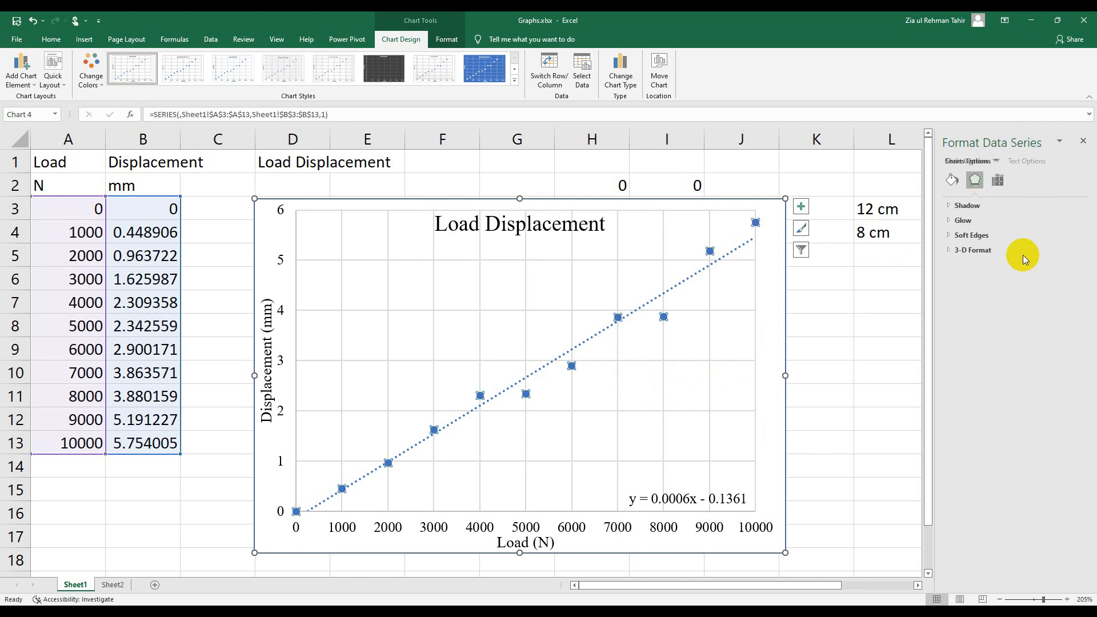
pyautogui.click(952, 181)
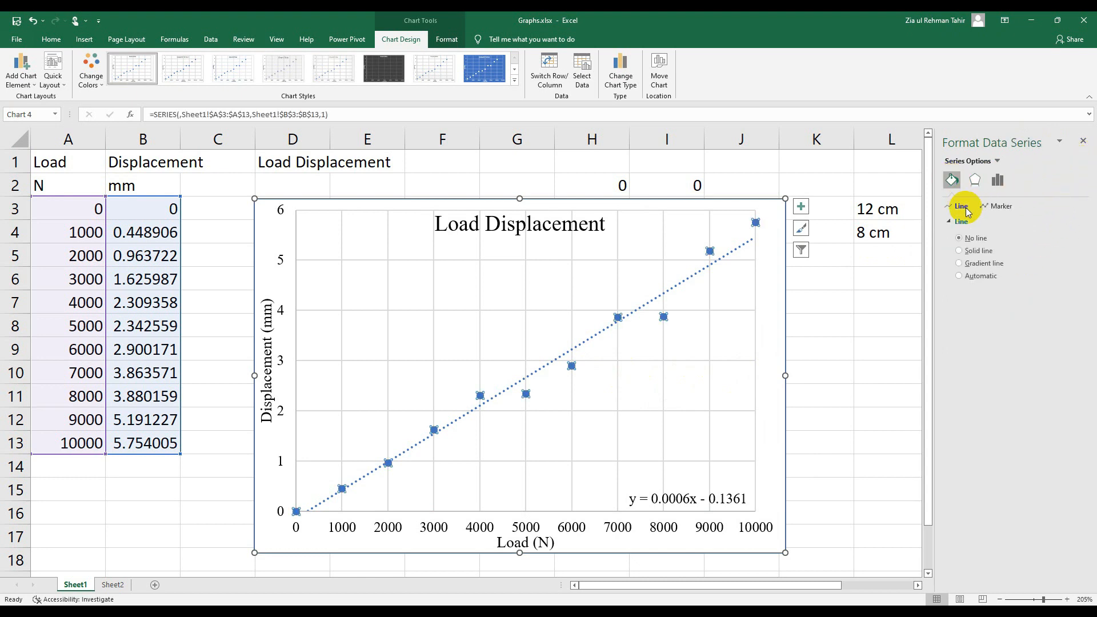
pyautogui.click(1005, 206)
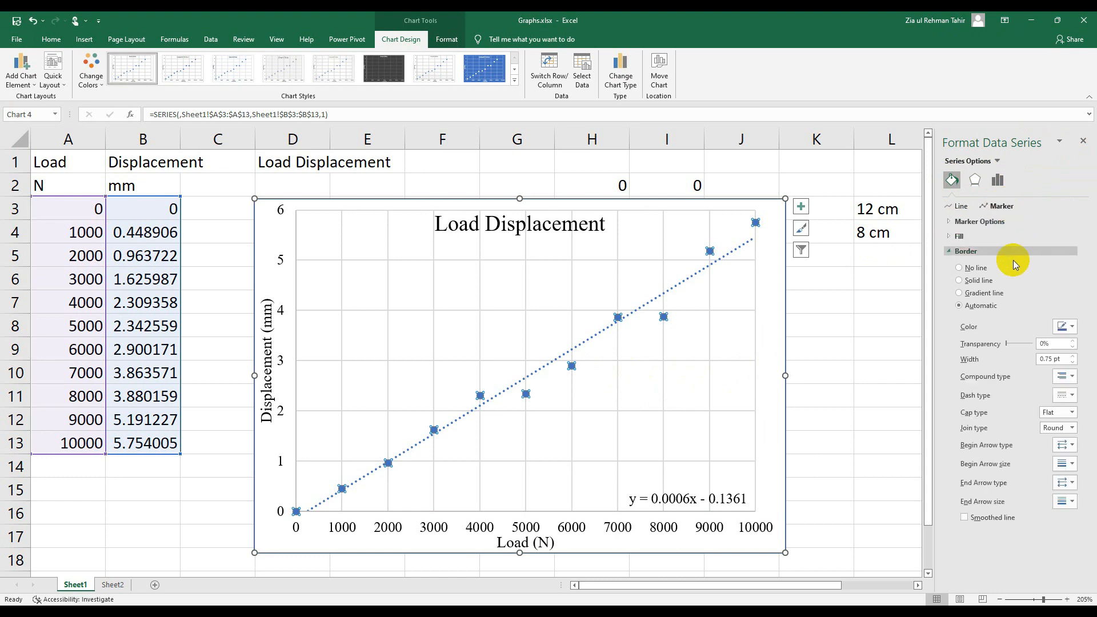
pyautogui.click(957, 236)
pyautogui.click(1072, 352)
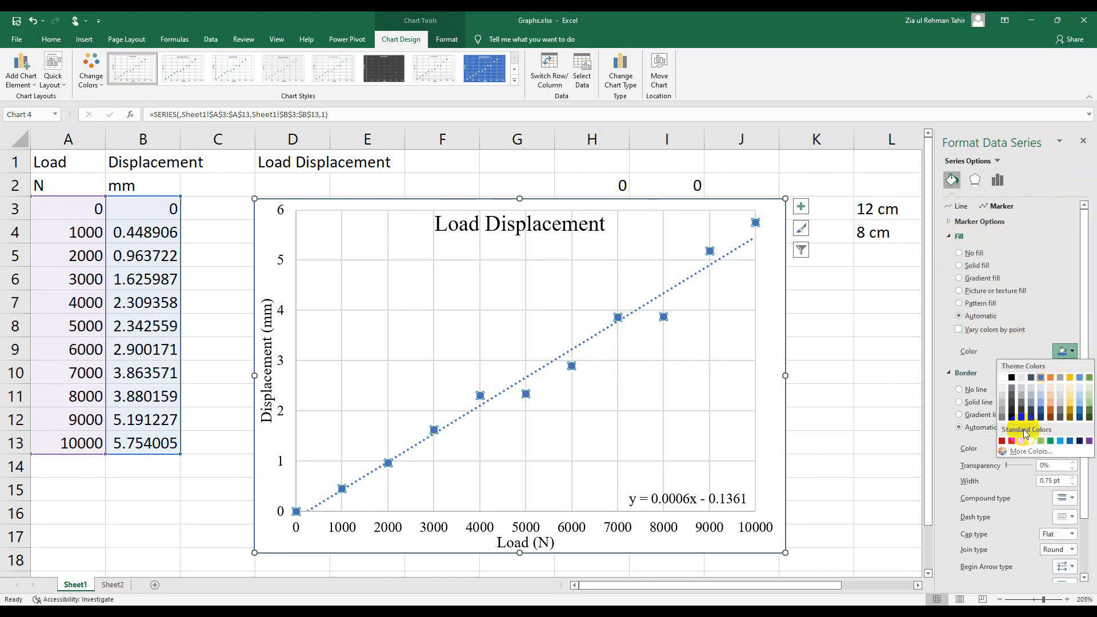
pyautogui.click(1010, 441)
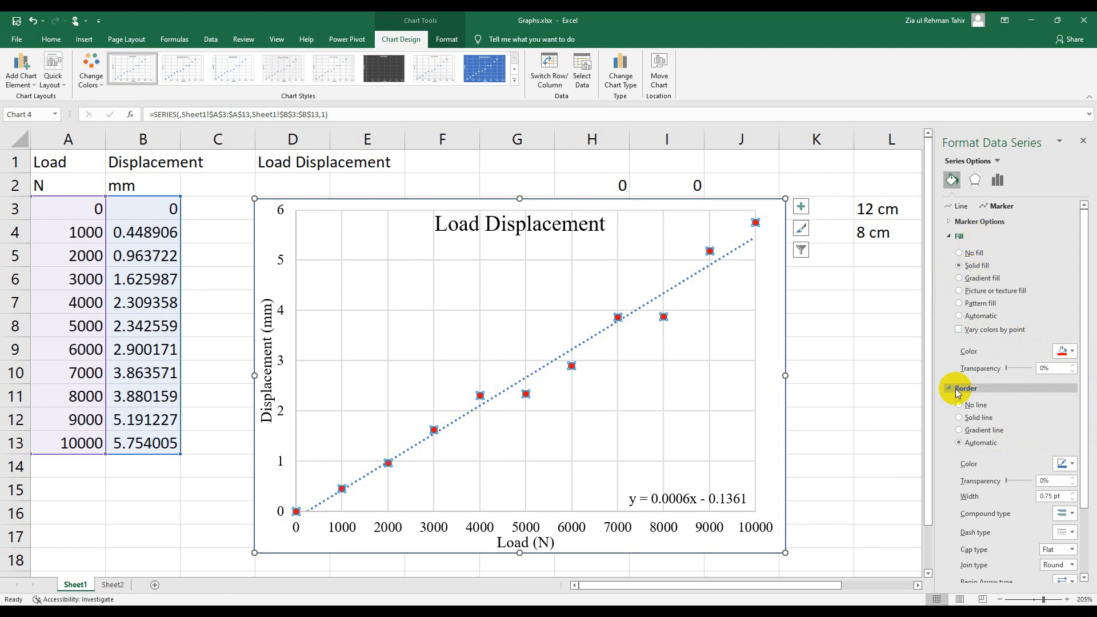
# Give the data series markers a solid red border.
pyautogui.click(1072, 464)
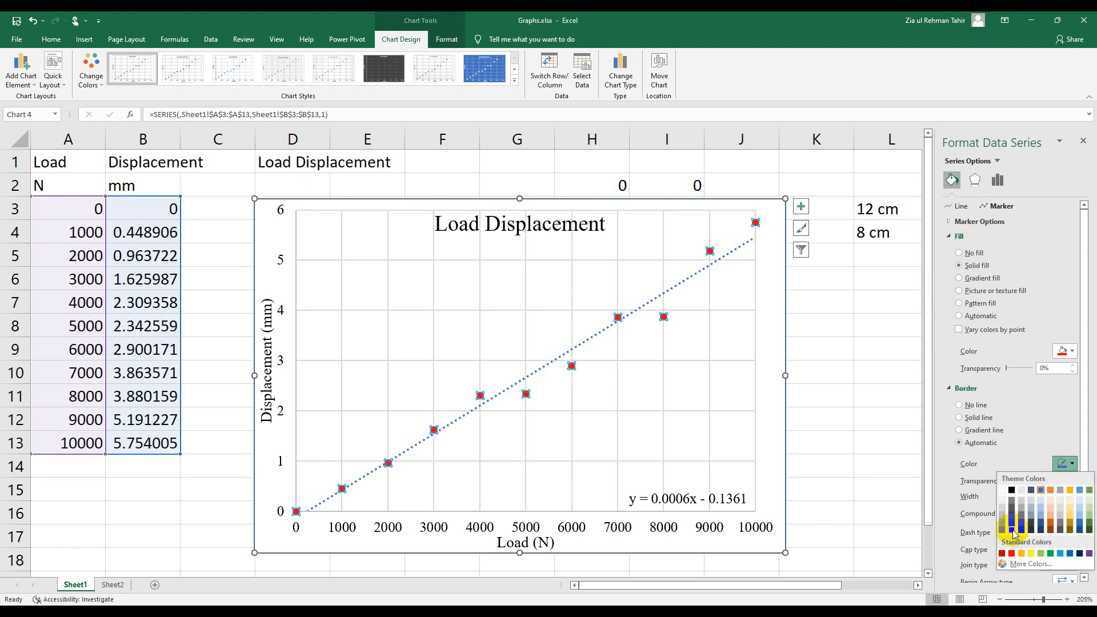
pyautogui.click(1011, 554)
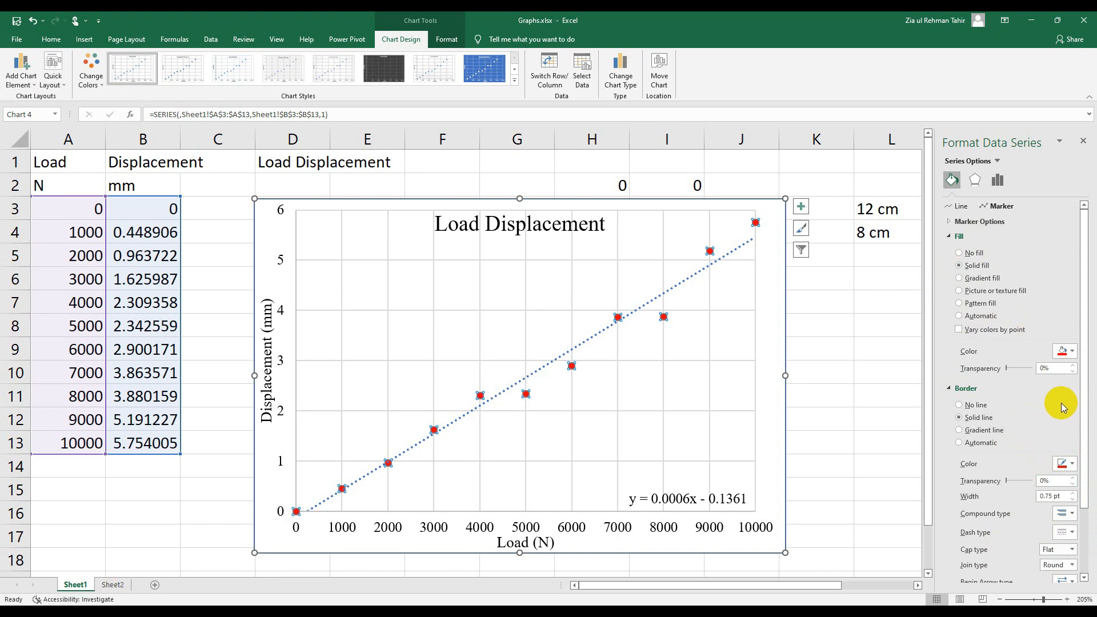
pyautogui.click(958, 405)
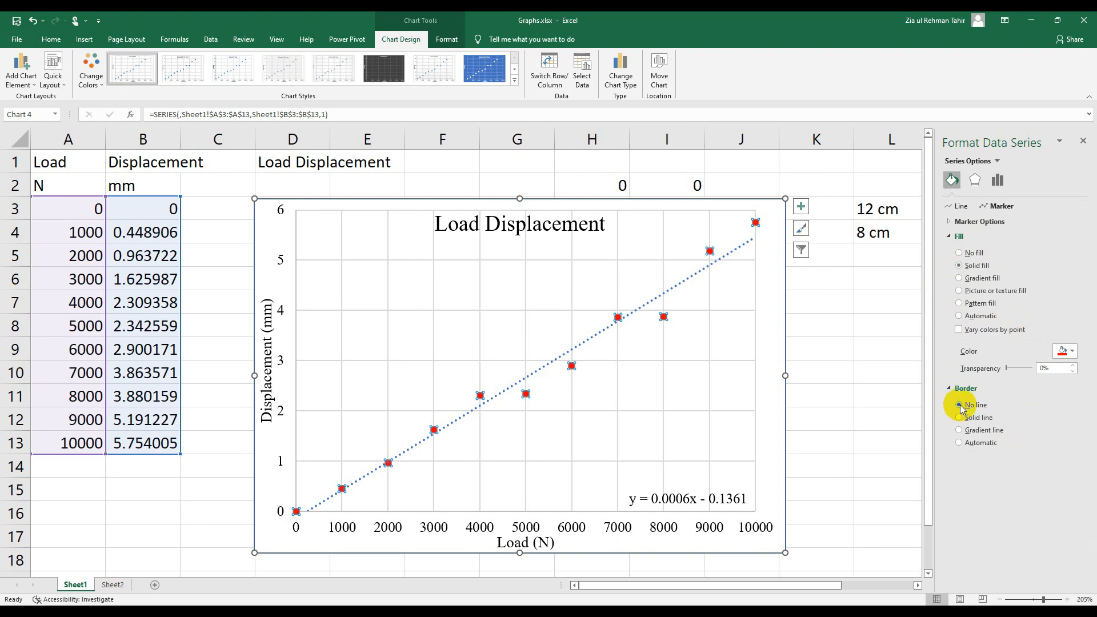
pyautogui.click(959, 417)
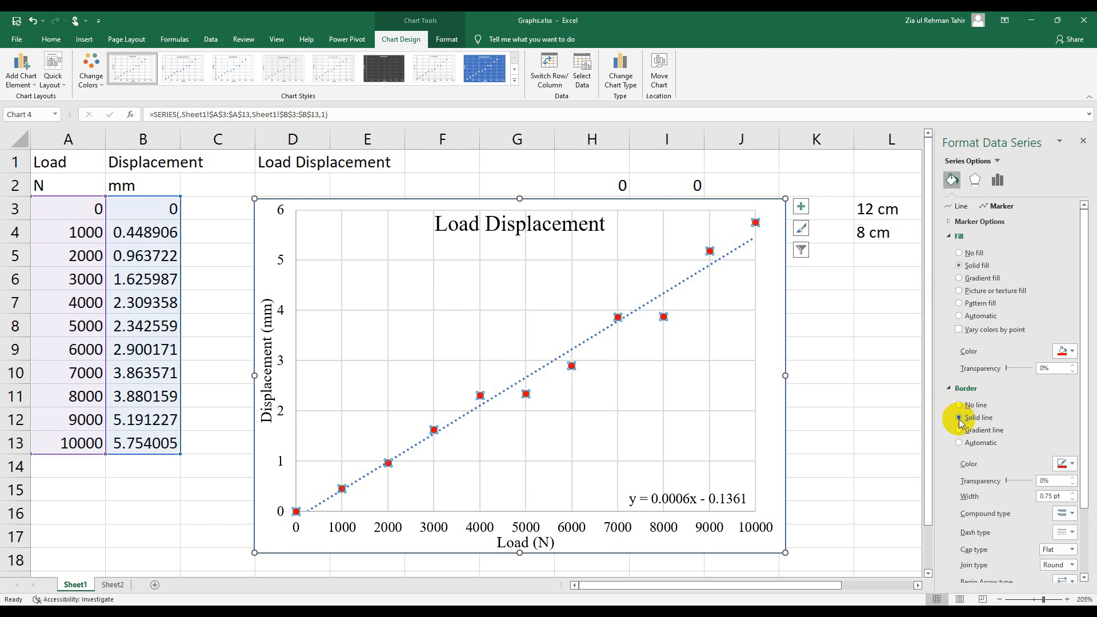
pyautogui.click(643, 330)
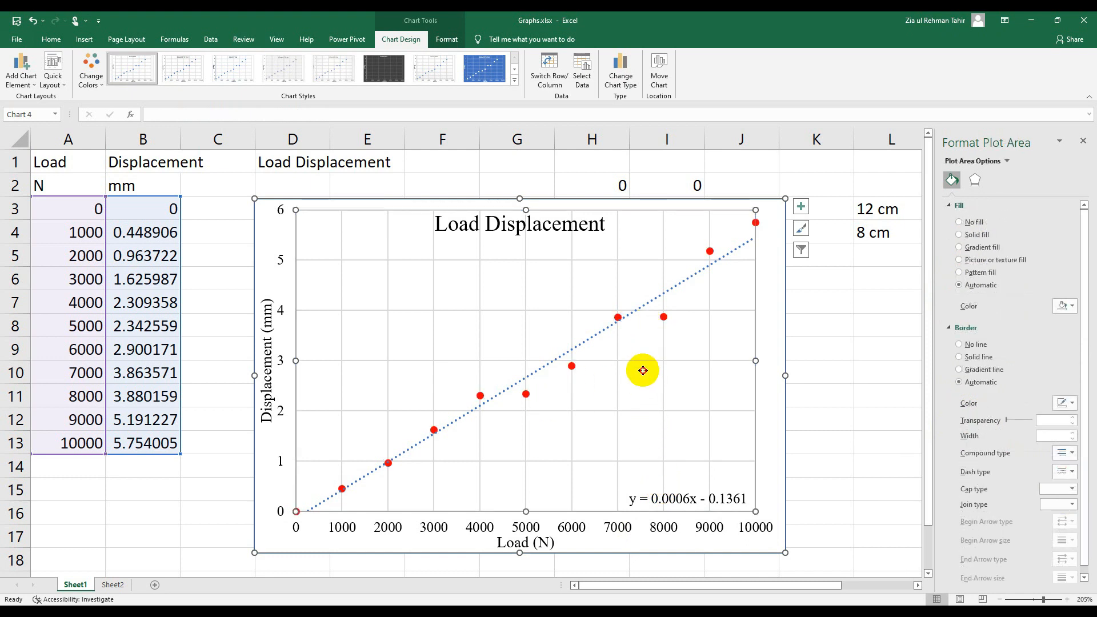
pyautogui.click(685, 282)
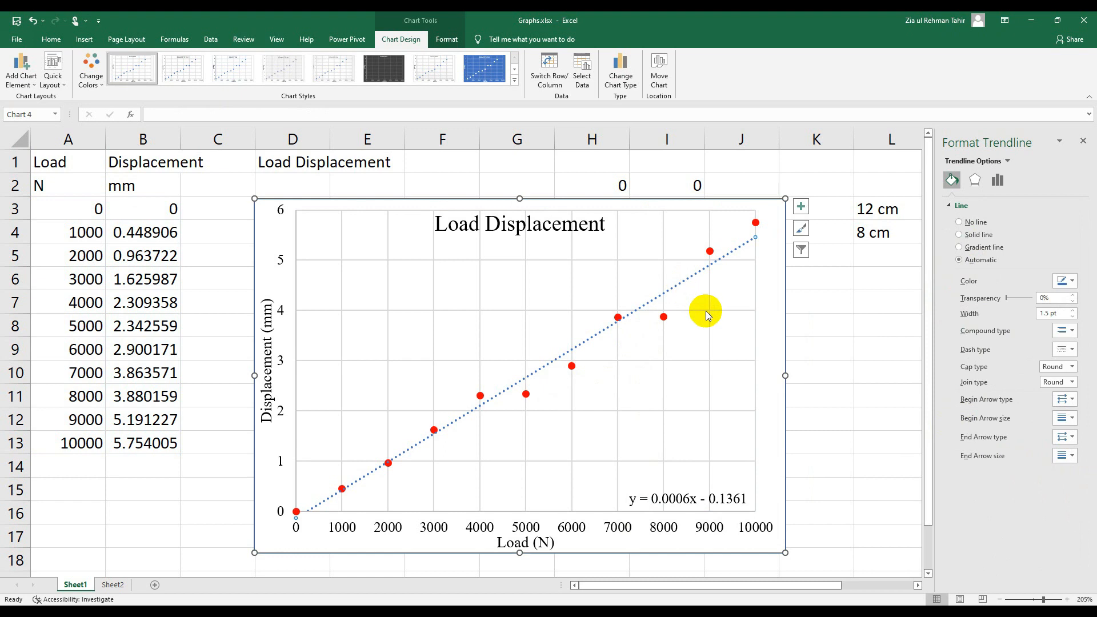
pyautogui.click(729, 294)
pyautogui.click(766, 278)
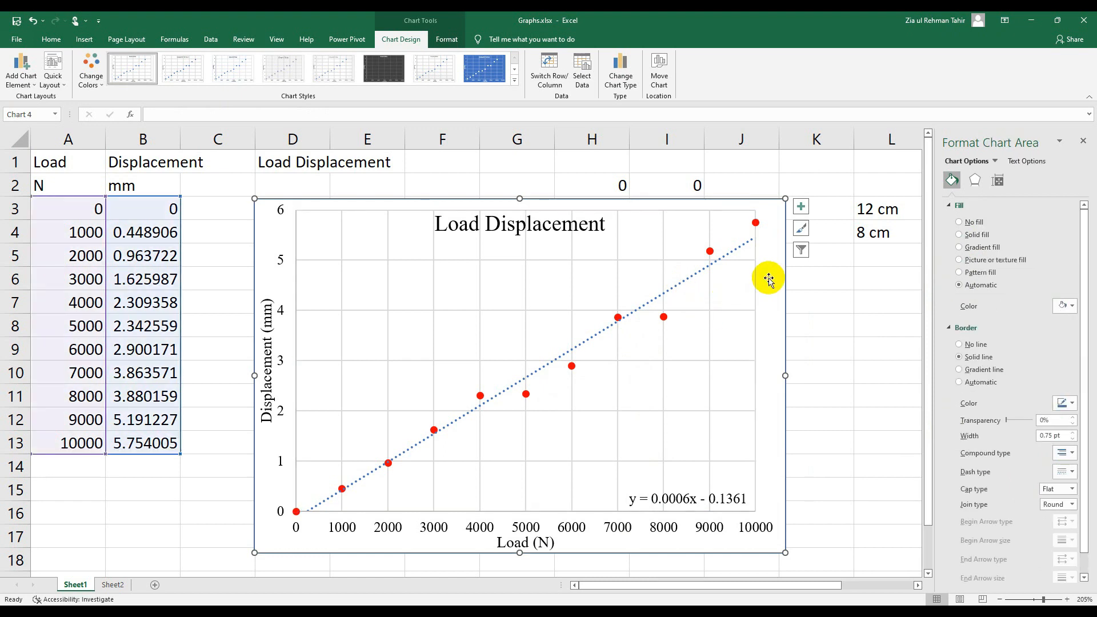
pyautogui.click(995, 161)
pyautogui.click(1004, 308)
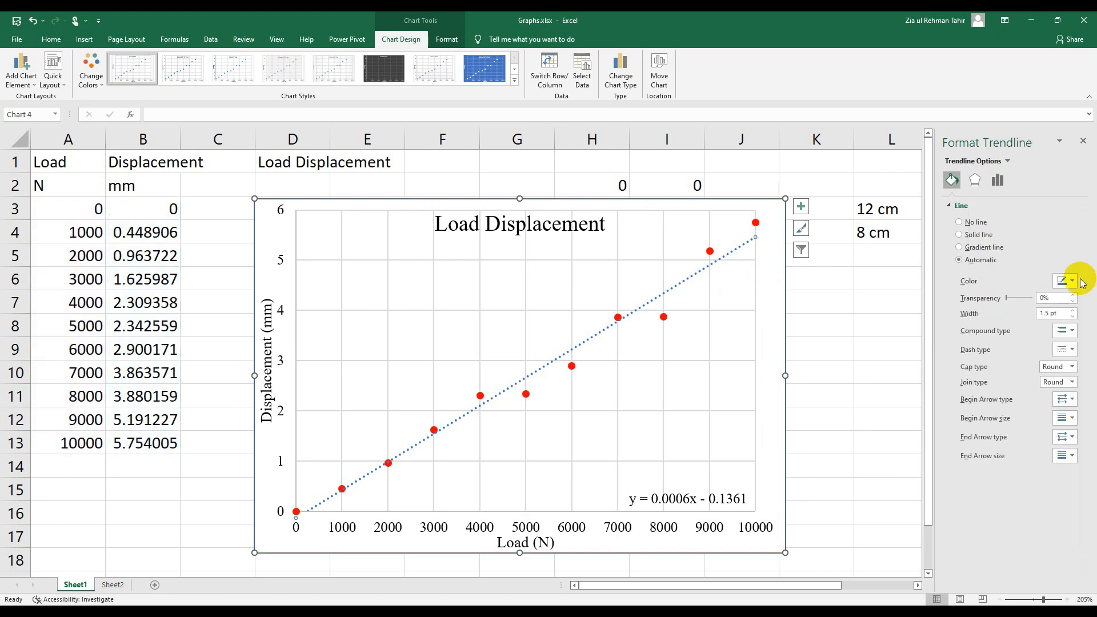
pyautogui.moveTo(783, 324); pyautogui.dragTo(784, 324)
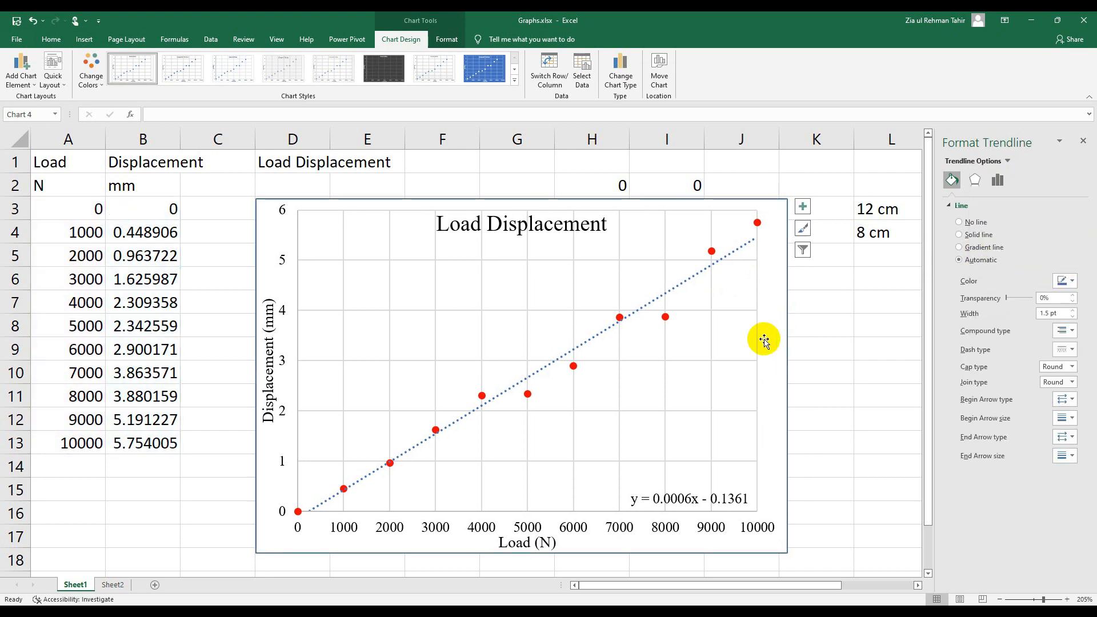
# Select the trendline and set its line colour to black, after trying green.
pyautogui.click(691, 280)
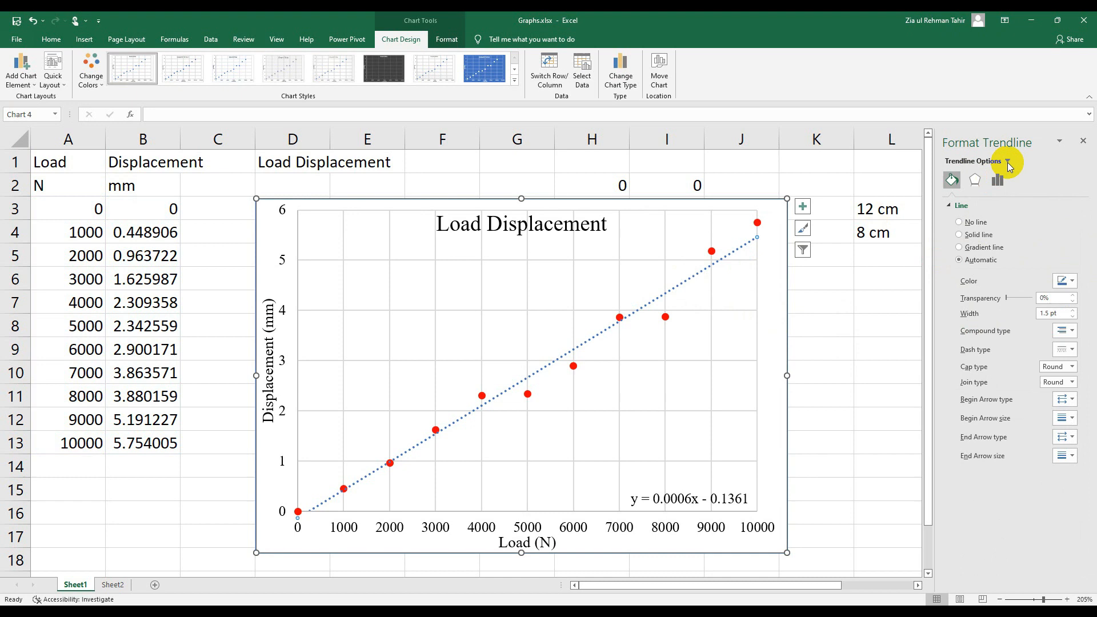
pyautogui.click(1007, 162)
pyautogui.click(1004, 305)
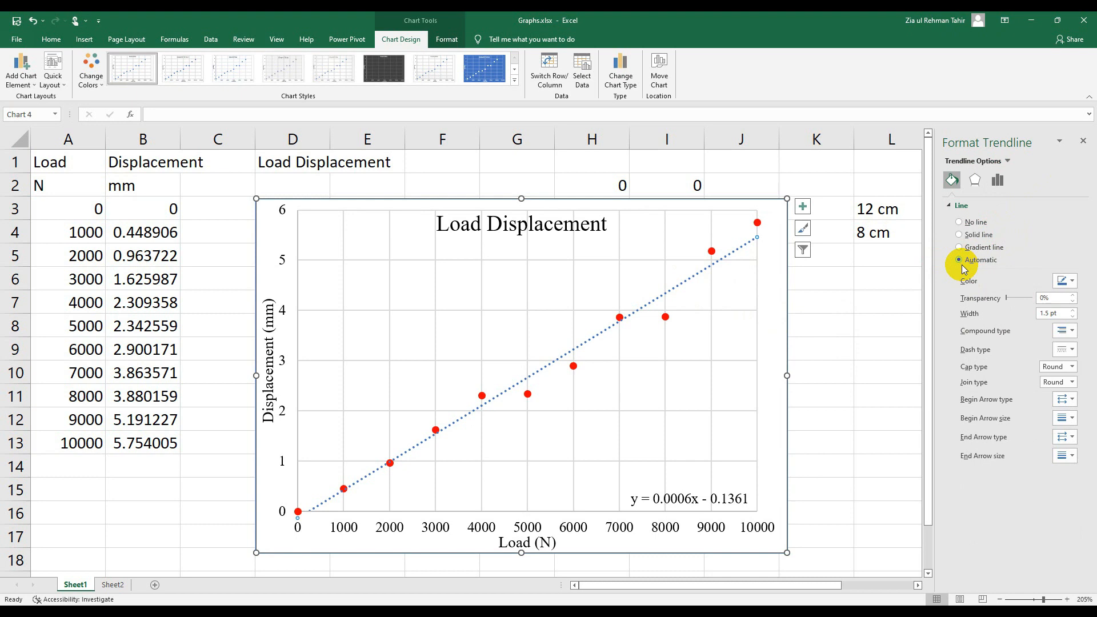
pyautogui.click(1073, 282)
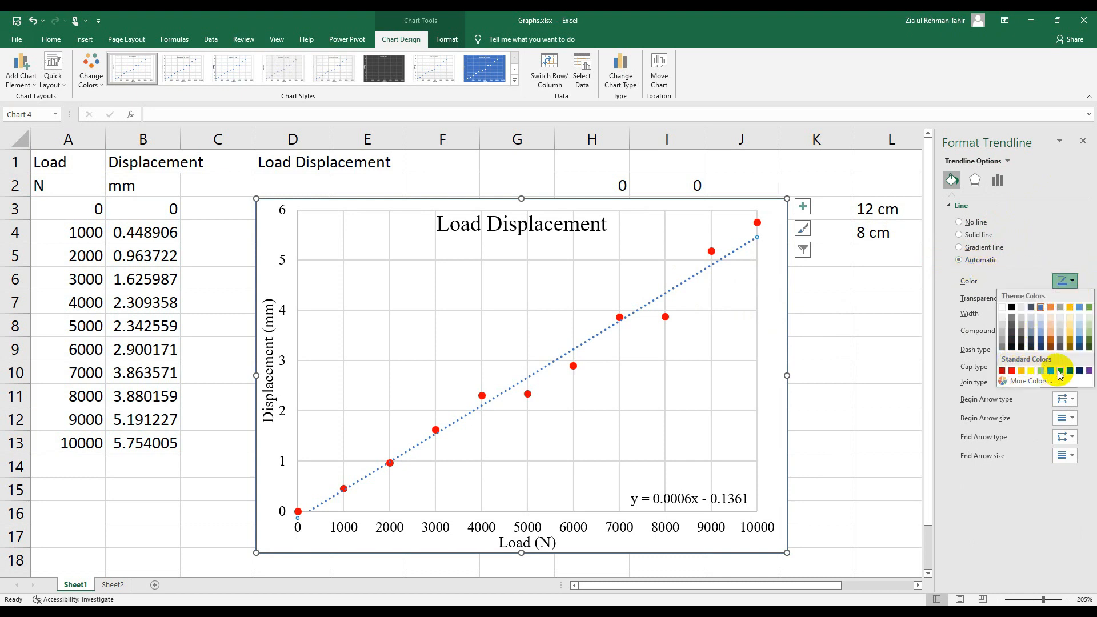
pyautogui.click(1049, 371)
pyautogui.click(1071, 286)
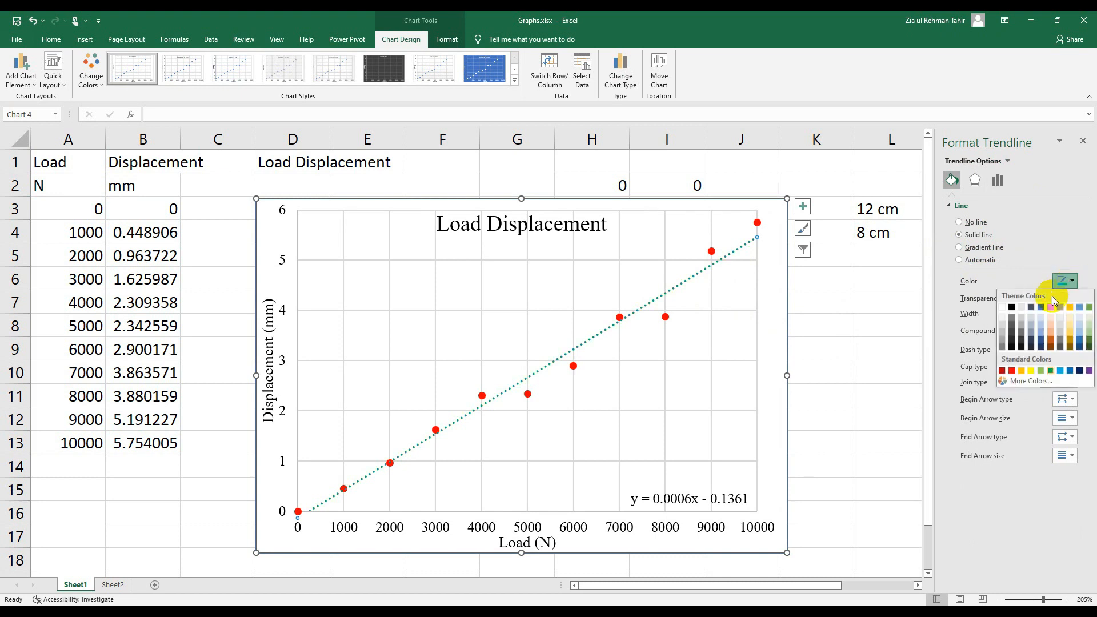
pyautogui.click(996, 308)
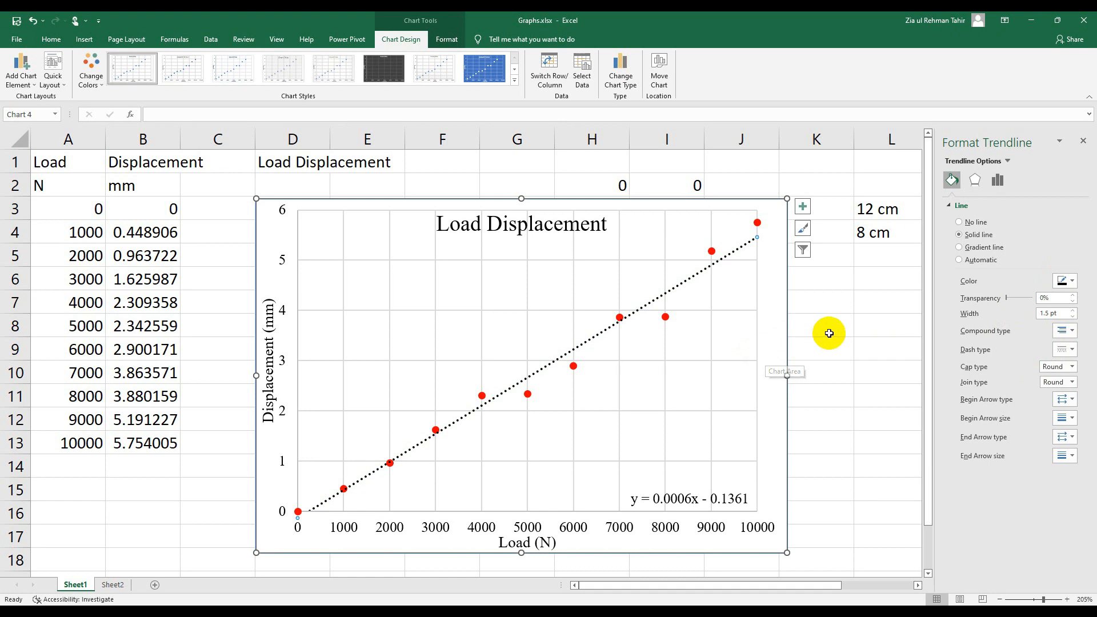
# Close the trendline formatting options and delete the chart's horizontal and vertical gridlines.
pyautogui.click(1083, 141)
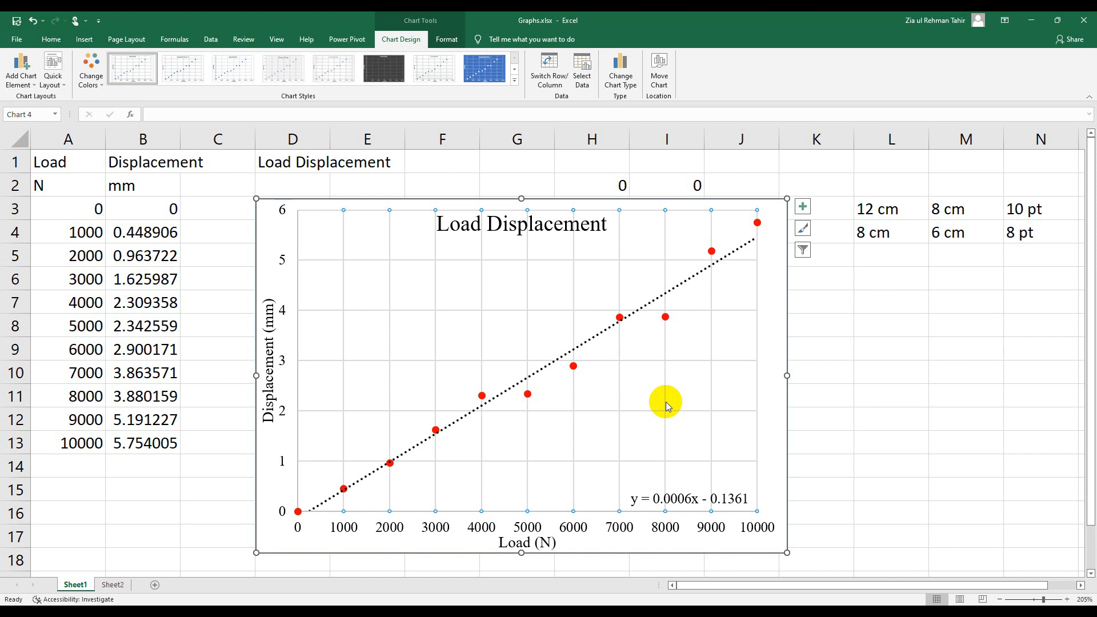
pyautogui.press('Delete')
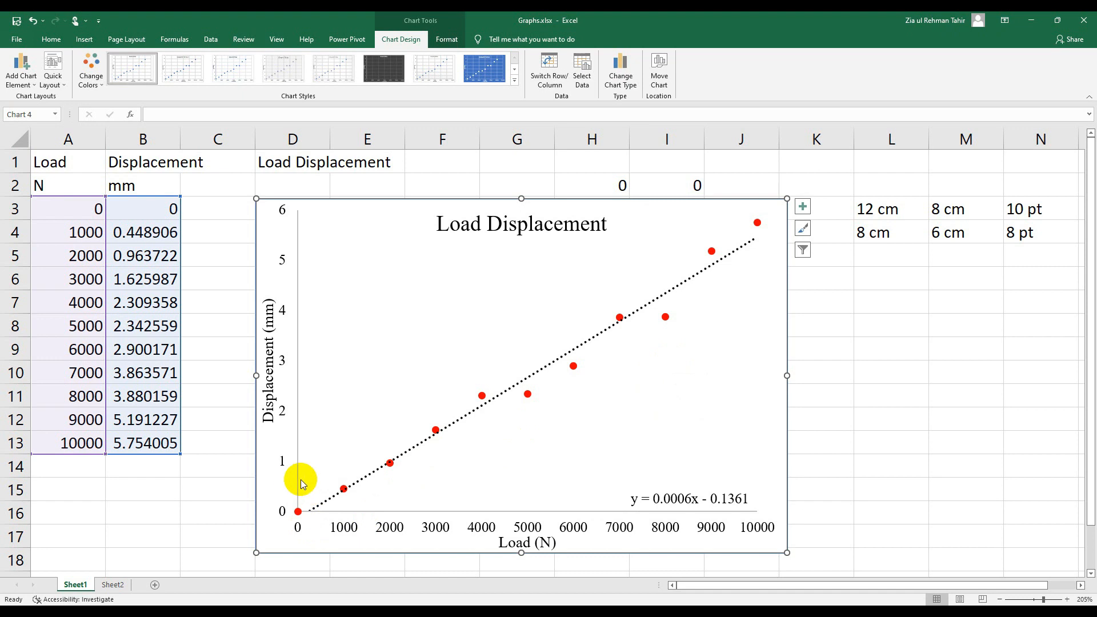
# Give the chart's plot area a solid grey border line and deselect the chart.
pyautogui.click(297, 478)
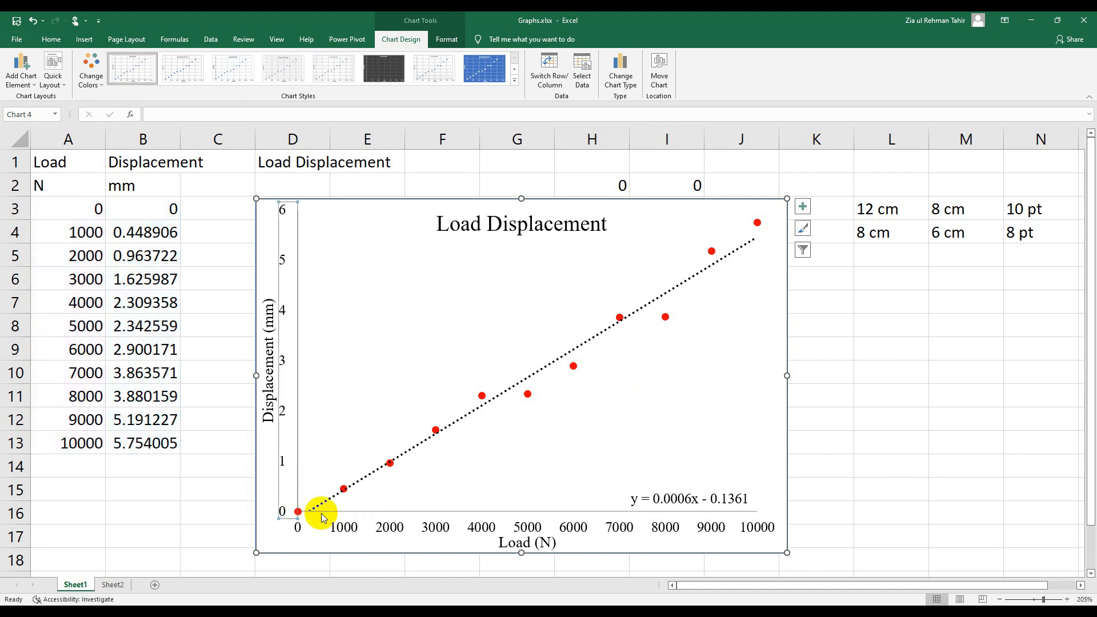
pyautogui.click(354, 441)
pyautogui.doubleClick(335, 448)
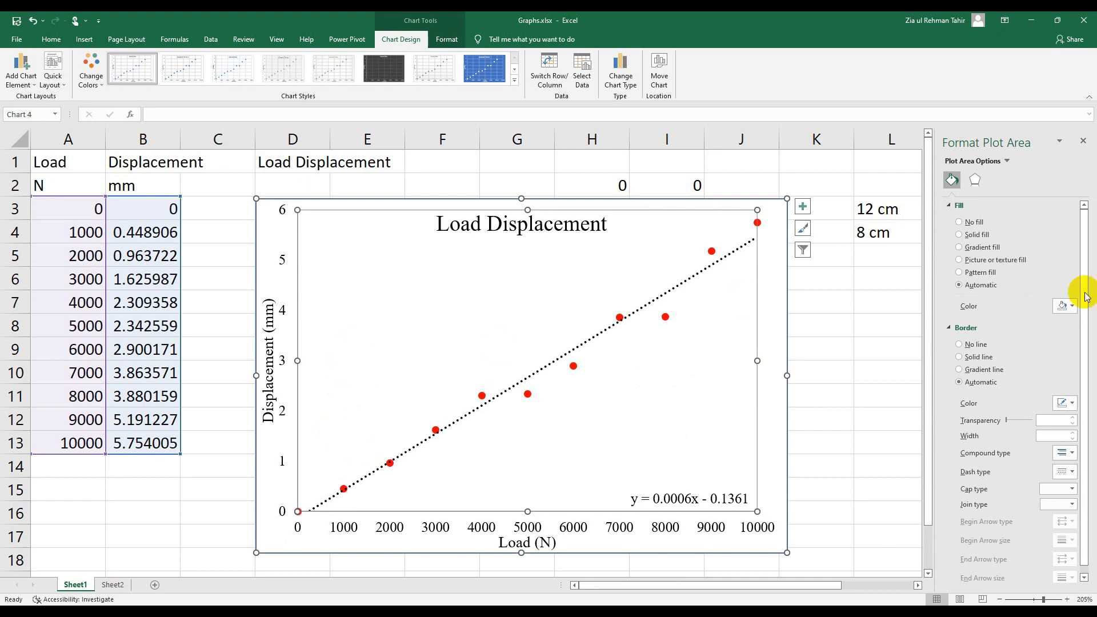
pyautogui.click(959, 356)
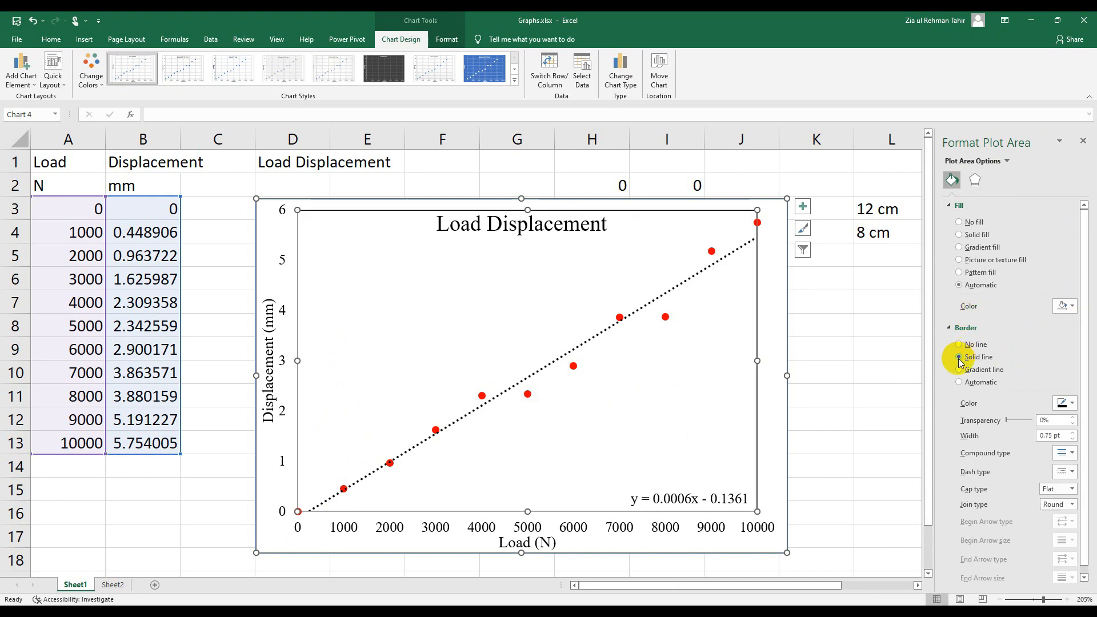
pyautogui.click(1066, 403)
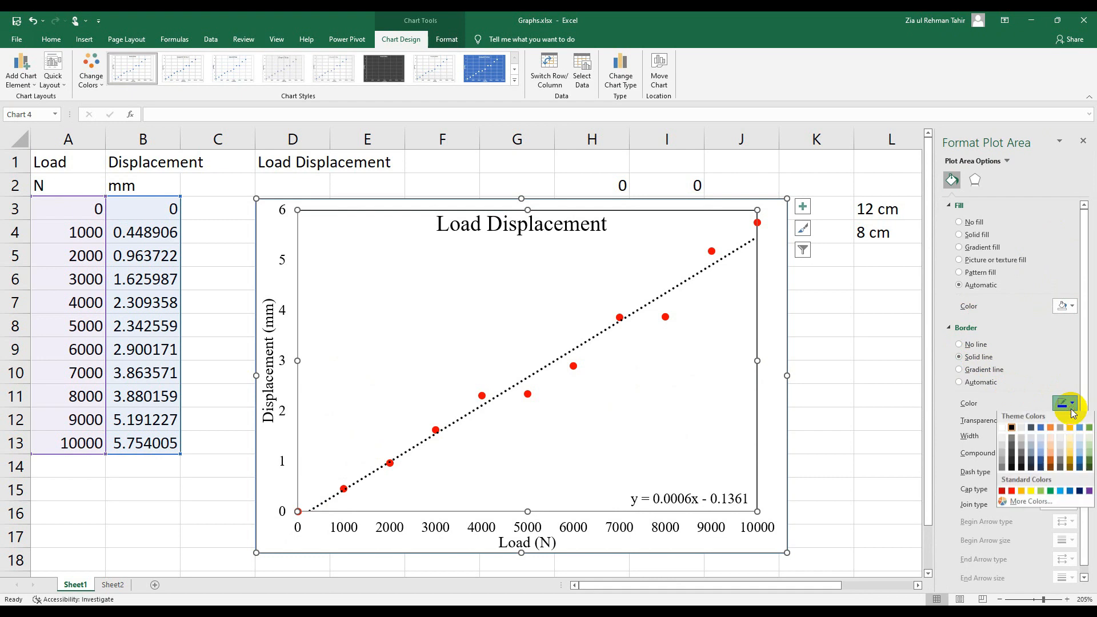
pyautogui.click(1004, 456)
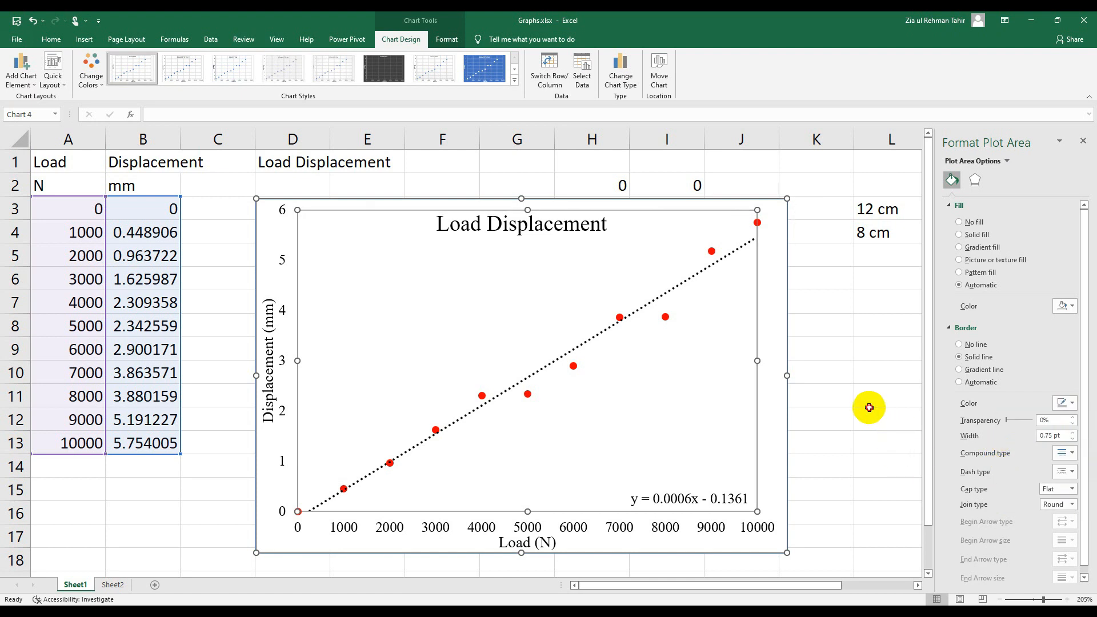
pyautogui.click(867, 409)
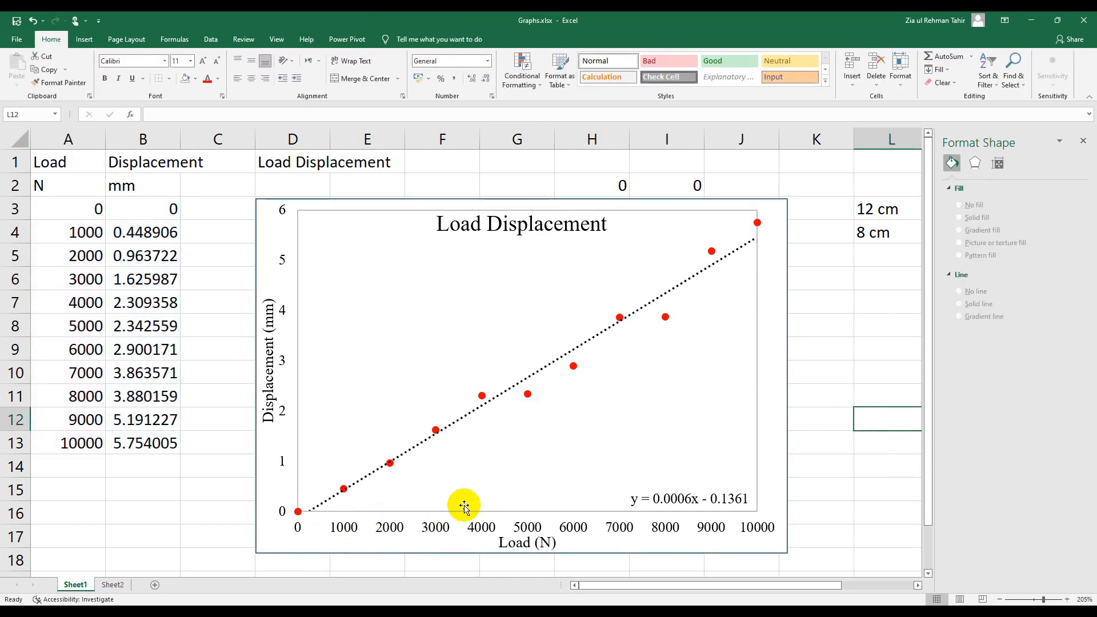
# Set the major tick marks of the horizontal Load axis to Cross, after trying Inside and Outside.
pyautogui.click(177, 538)
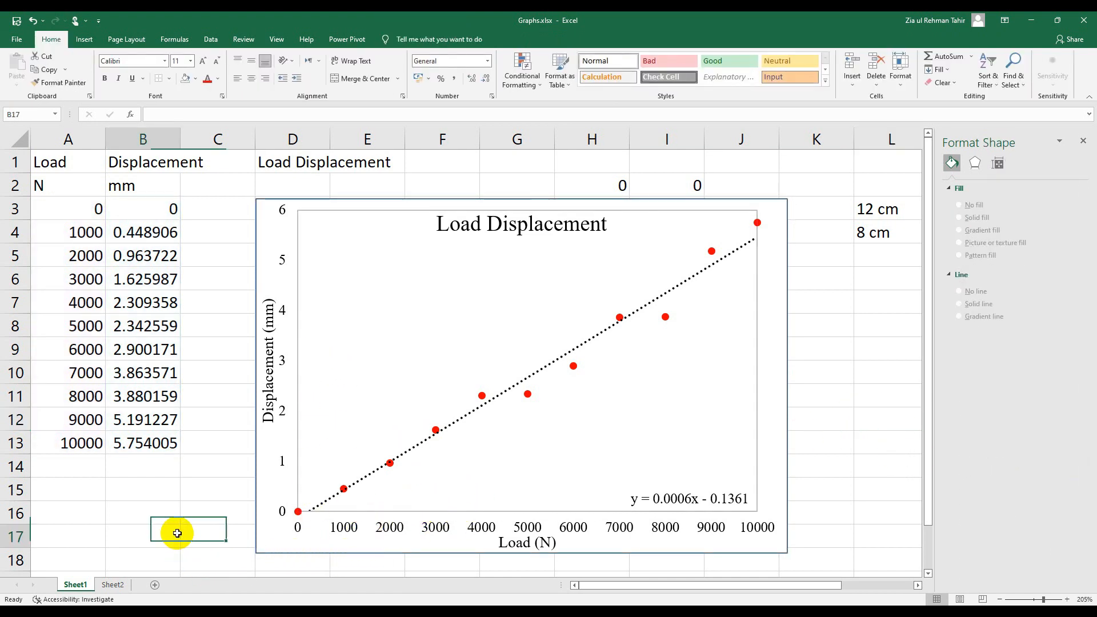
pyautogui.click(406, 531)
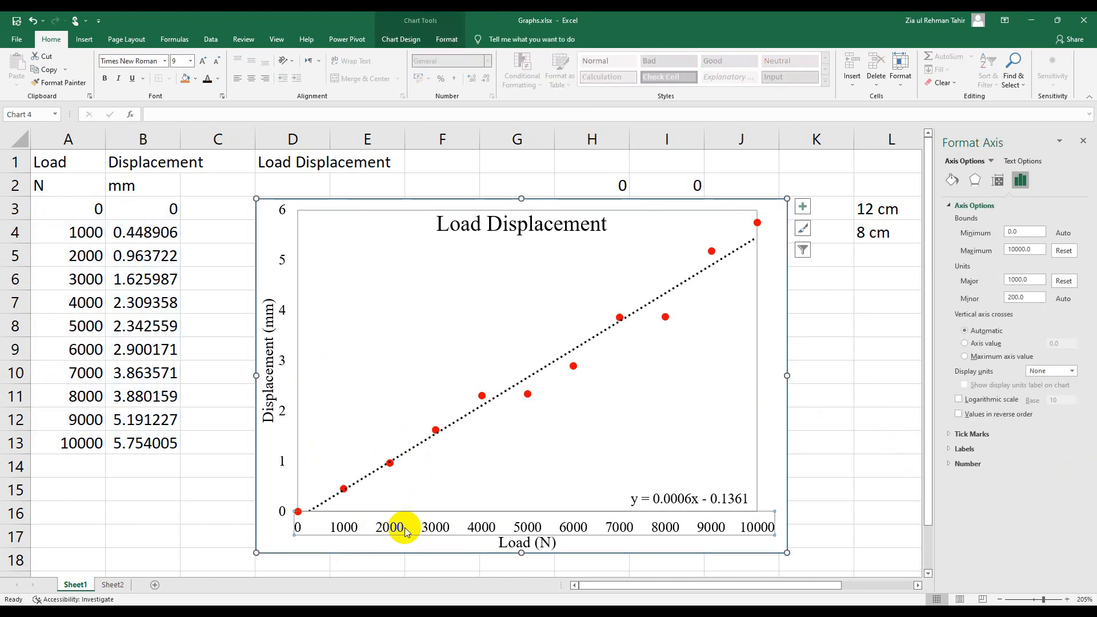
pyautogui.click(178, 540)
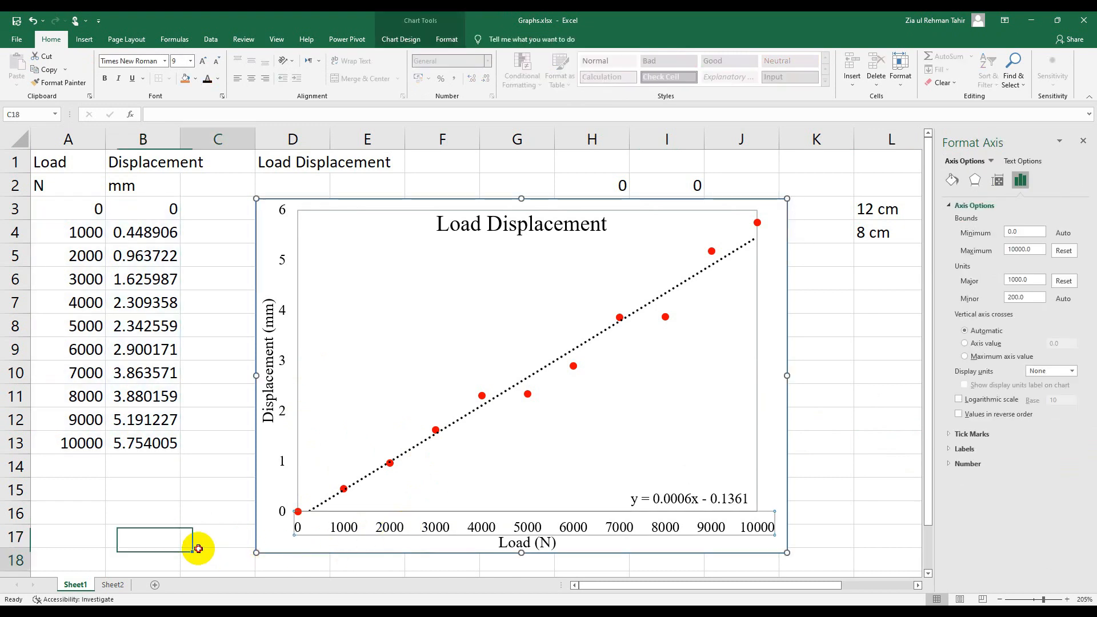
pyautogui.click(389, 534)
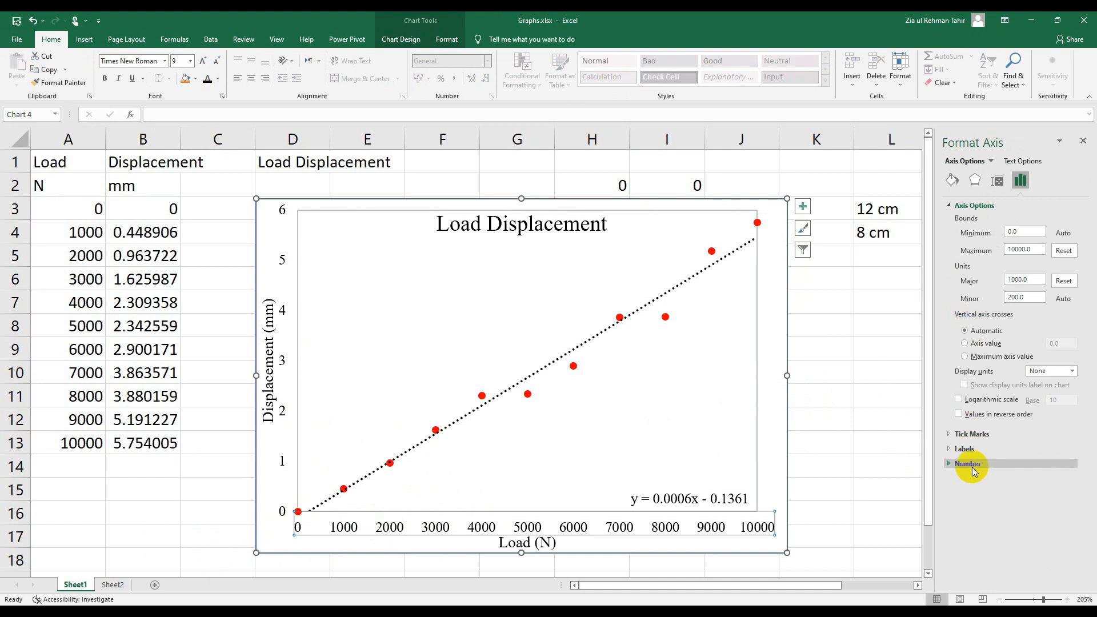
pyautogui.click(971, 434)
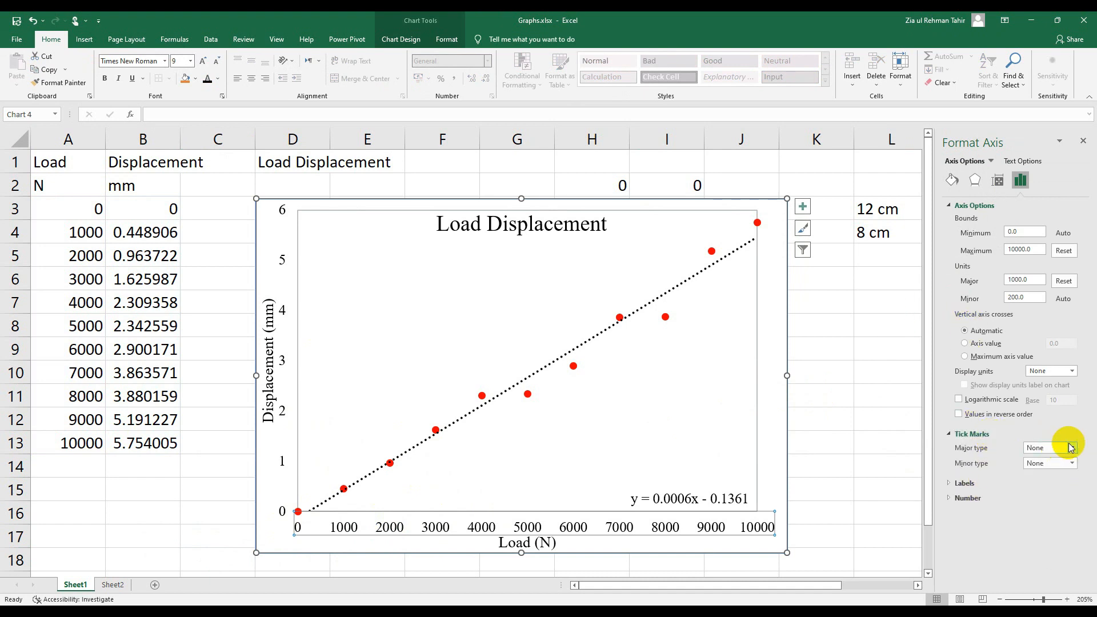
pyautogui.click(1070, 447)
pyautogui.click(1060, 473)
pyautogui.click(1071, 447)
pyautogui.click(1050, 485)
pyautogui.click(1071, 447)
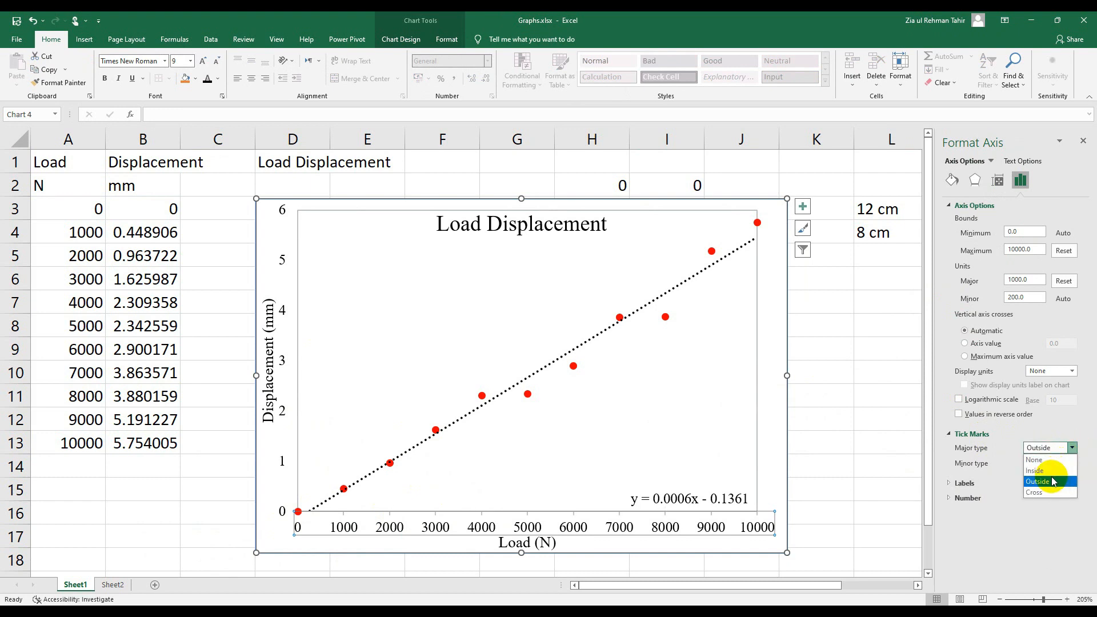
pyautogui.click(1049, 491)
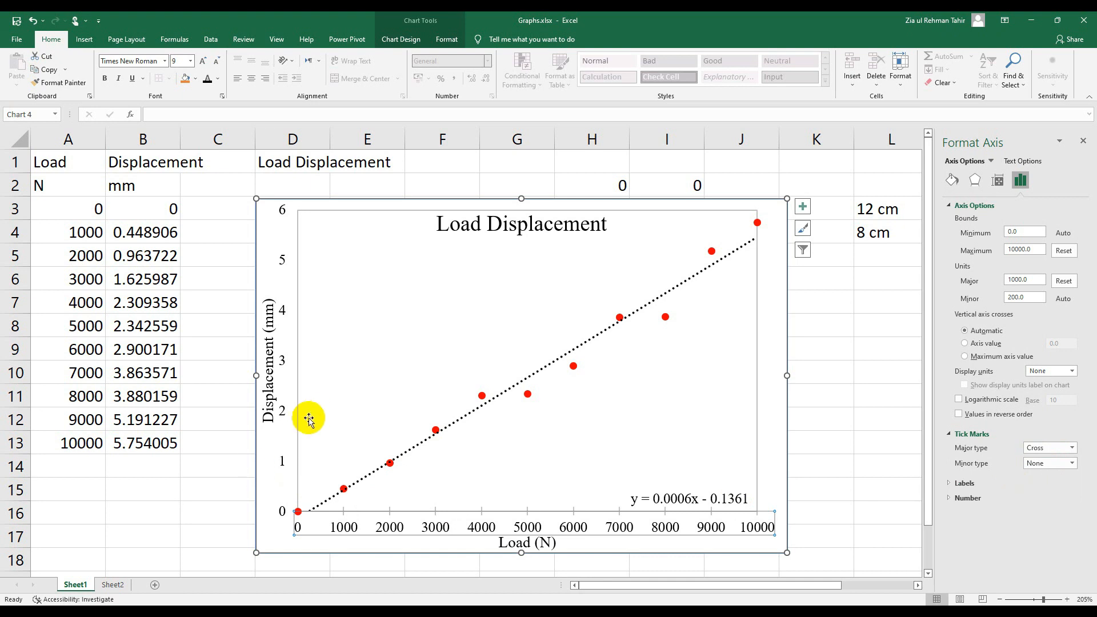
# Set the major tick marks of the vertical Displacement axis to Cross and close the formatting options.
pyautogui.click(284, 416)
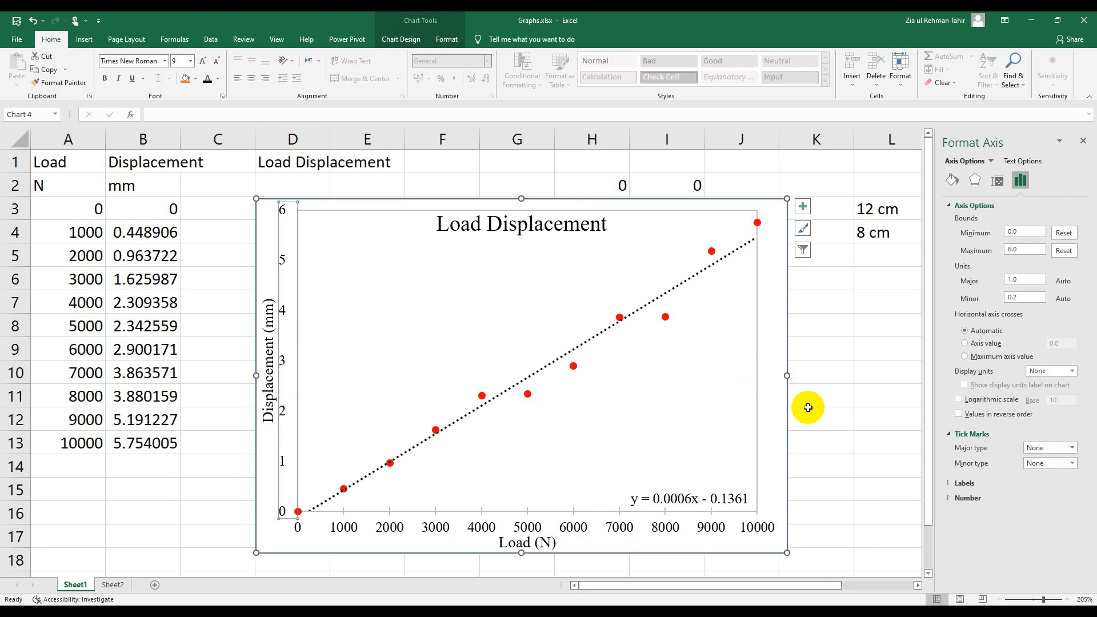
pyautogui.click(189, 537)
pyautogui.click(282, 414)
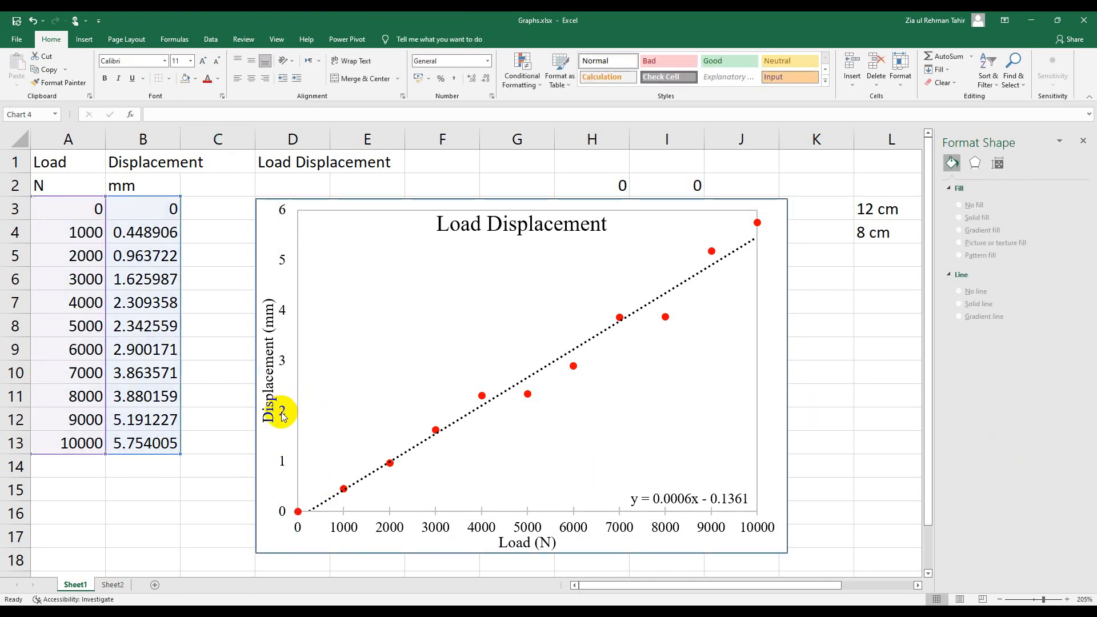
pyautogui.click(991, 437)
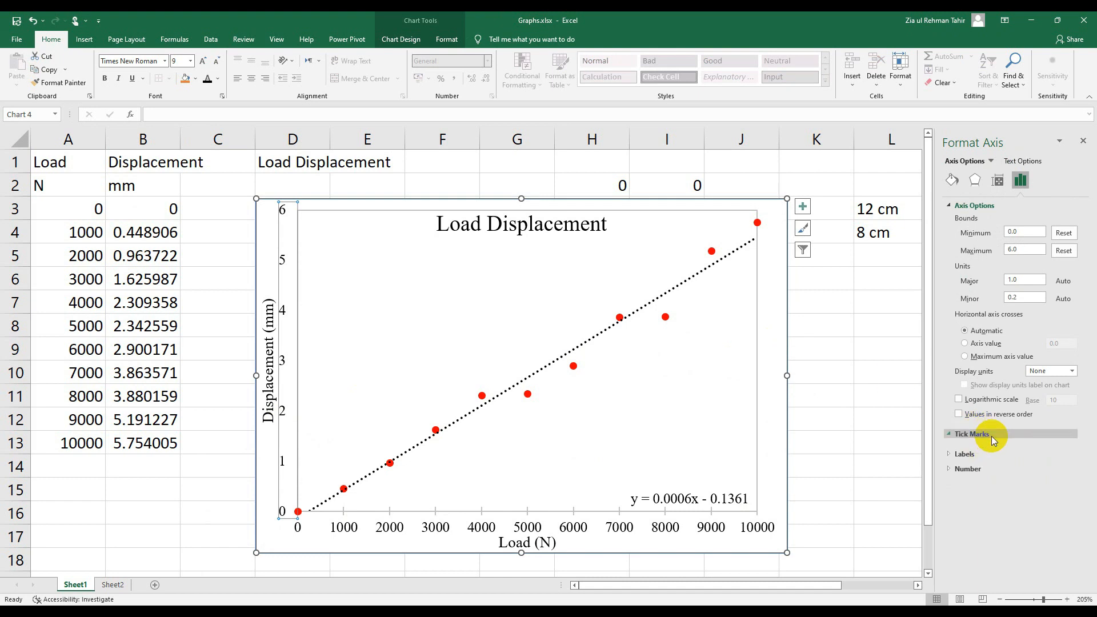
pyautogui.click(1060, 446)
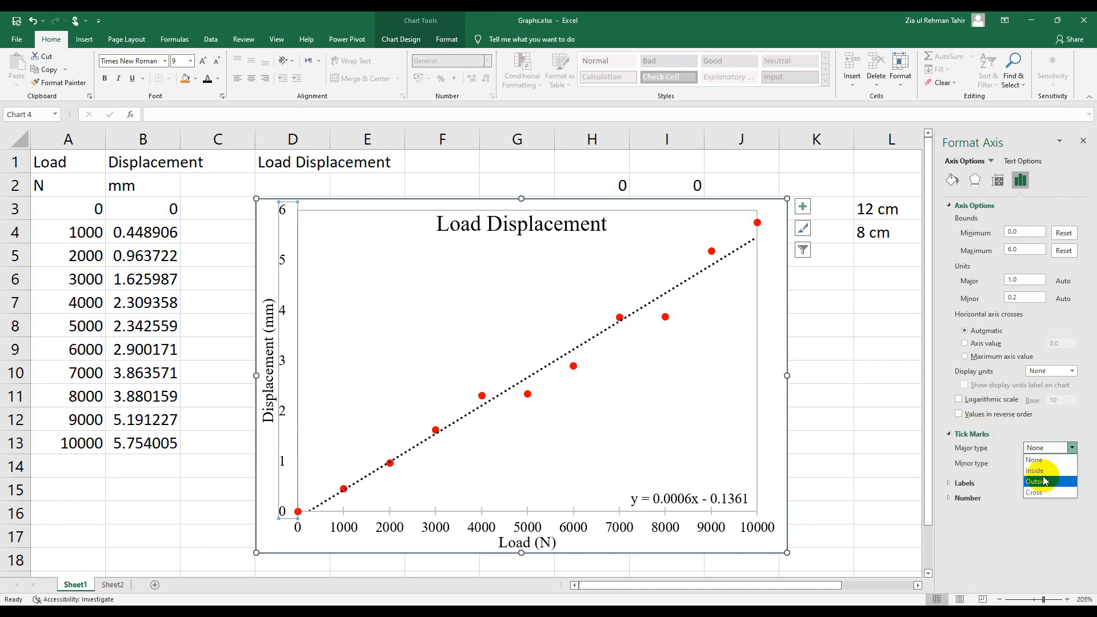
pyautogui.click(1038, 470)
pyautogui.click(1071, 449)
pyautogui.click(1064, 484)
pyautogui.click(1072, 449)
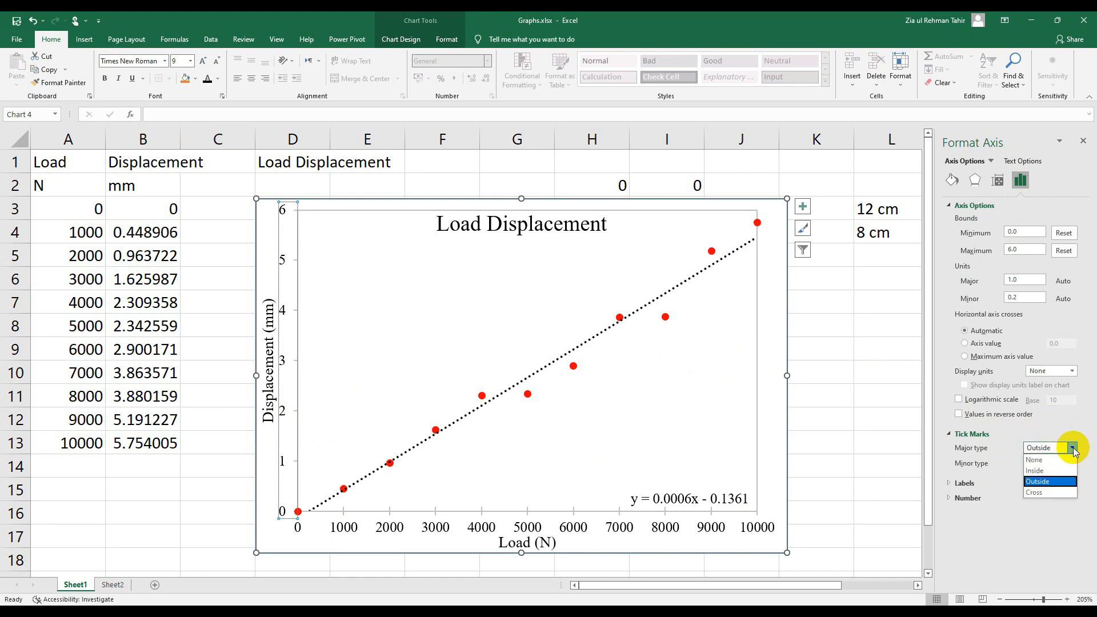
pyautogui.click(1042, 489)
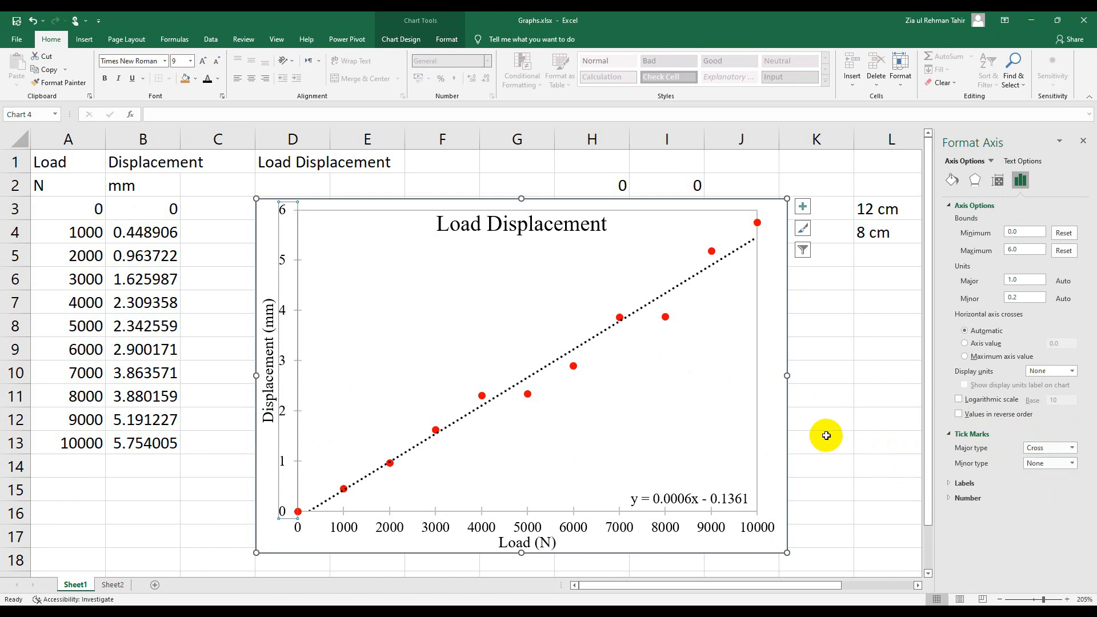
pyautogui.click(826, 437)
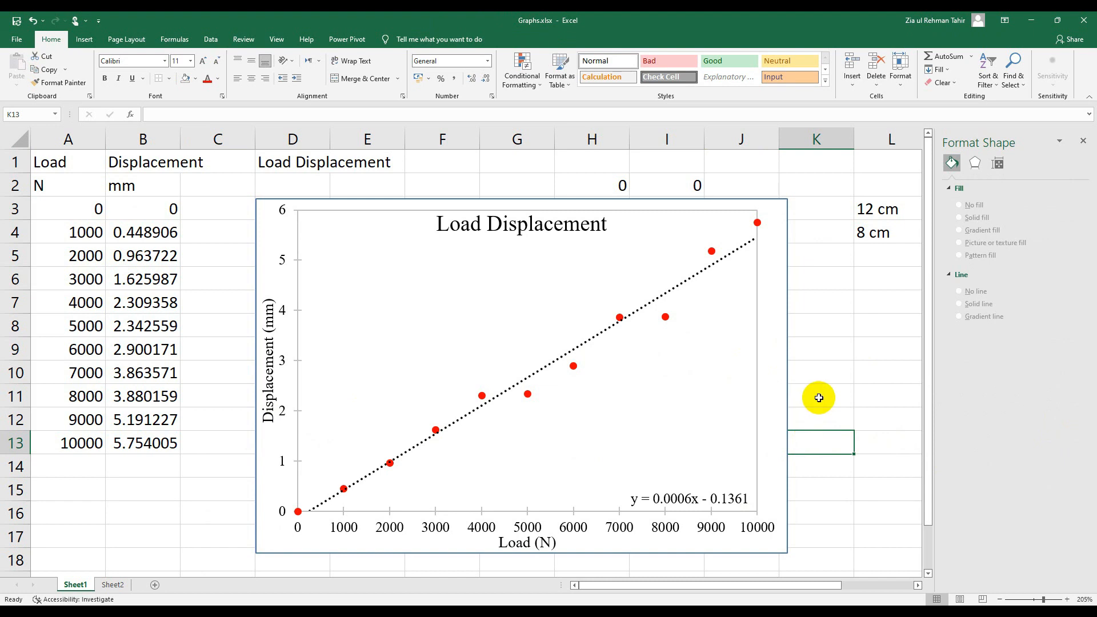
pyautogui.click(1083, 140)
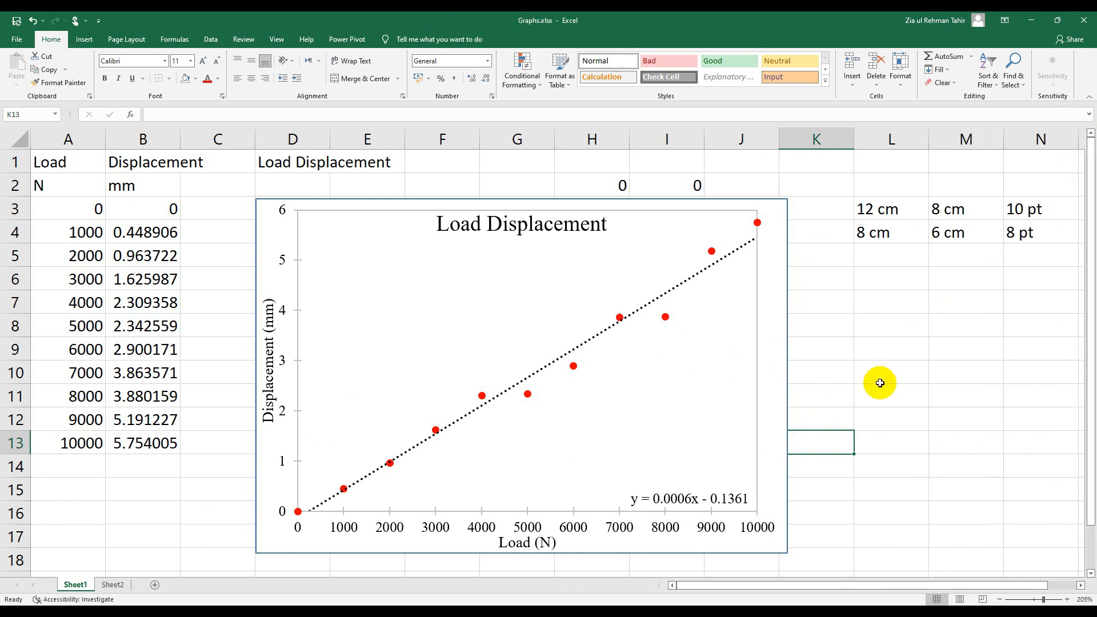
pyautogui.click(880, 383)
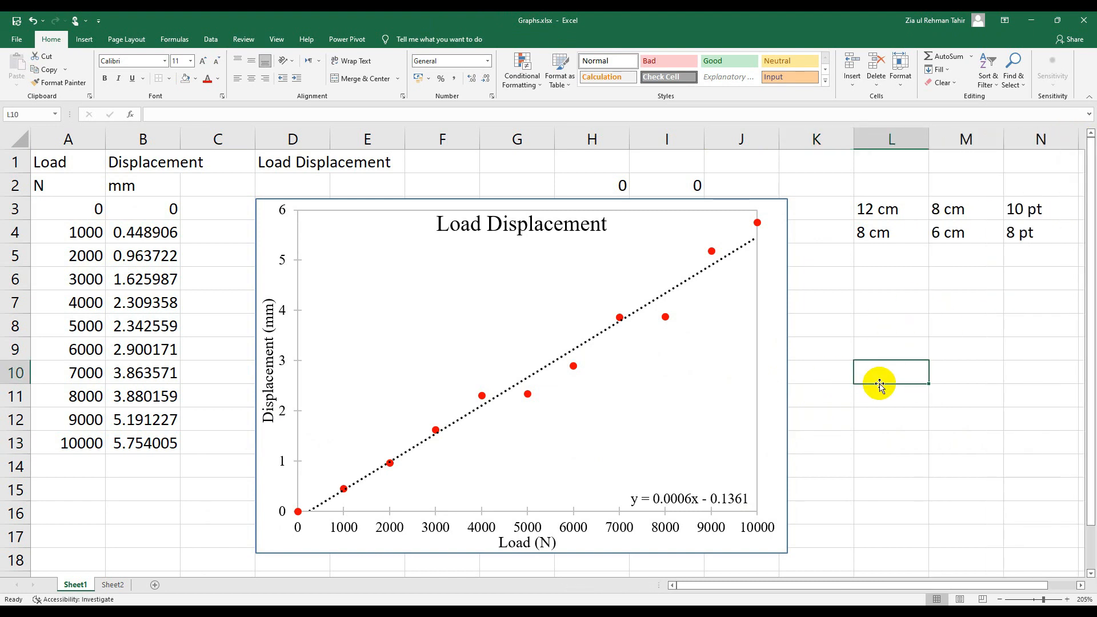